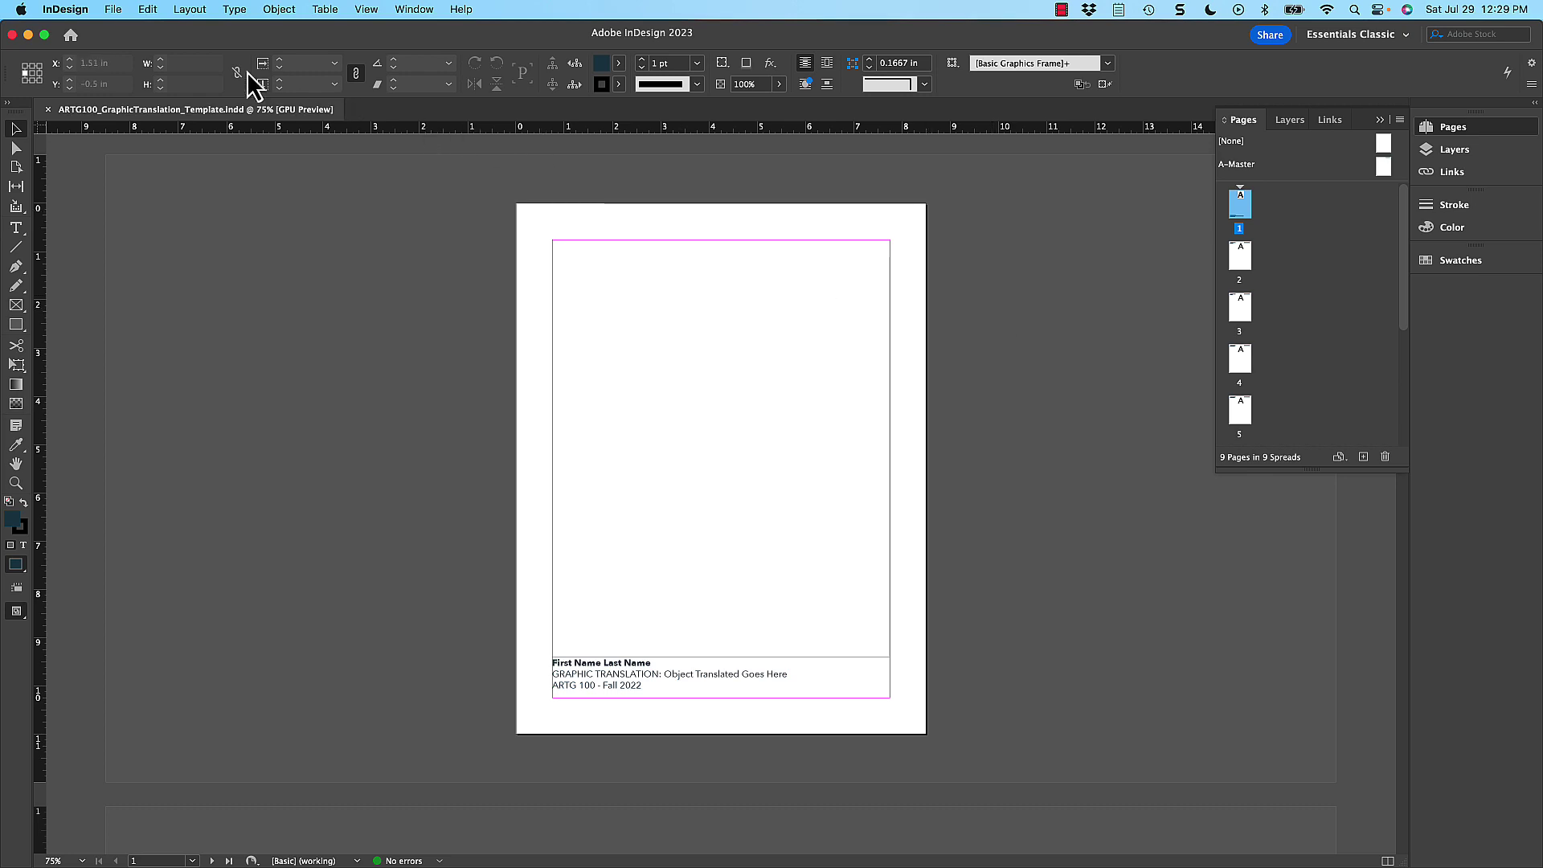
- Save the template to the Desktop as a copy with the student's name prefixed to the file name
left_click(121, 10)
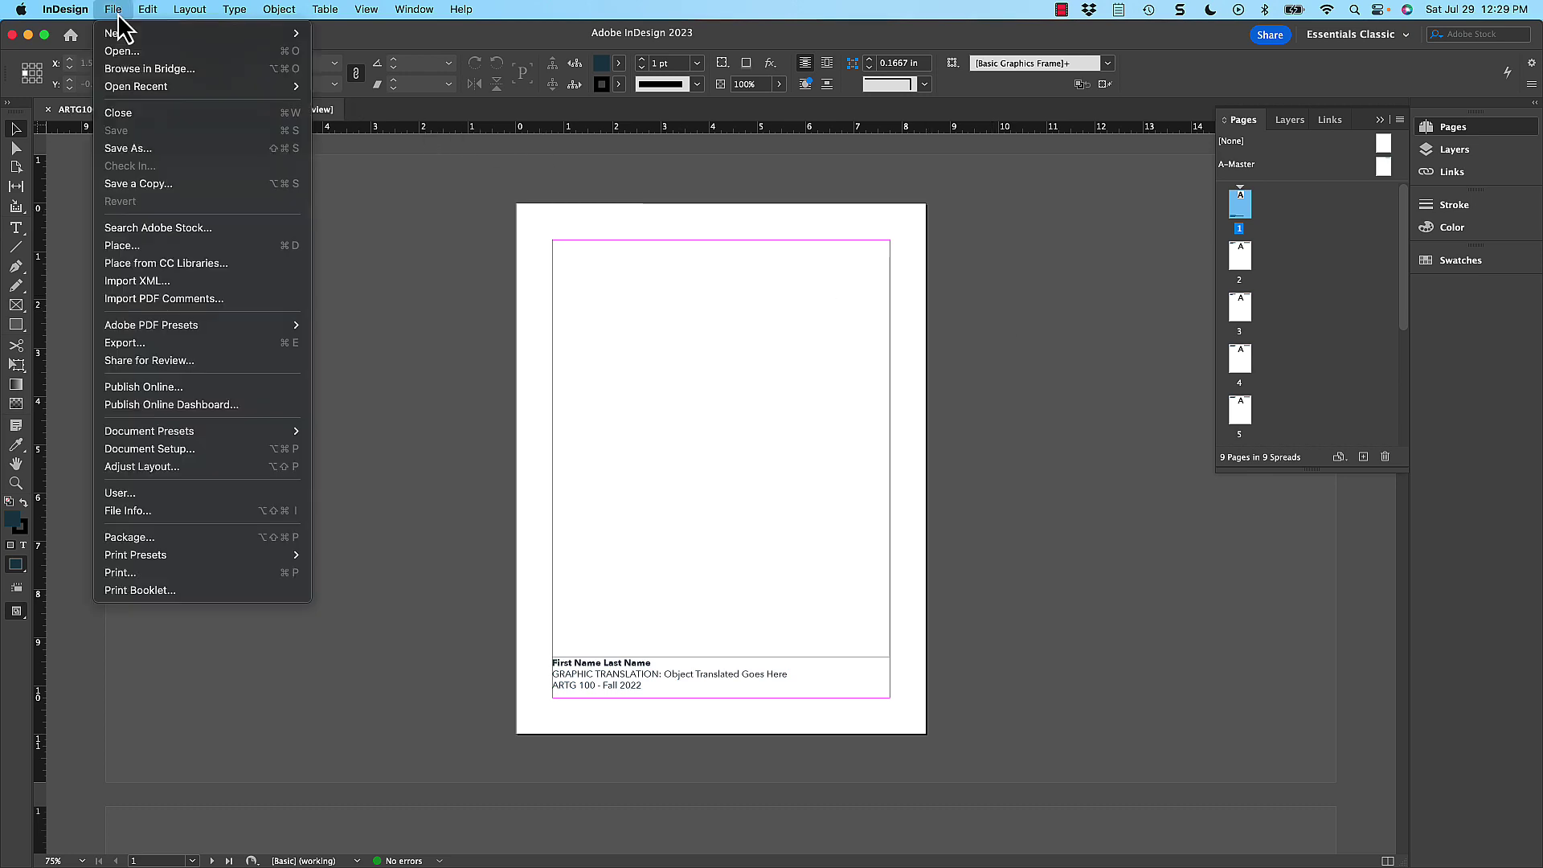
left_click(172, 151)
key("Left")
type("SBa")
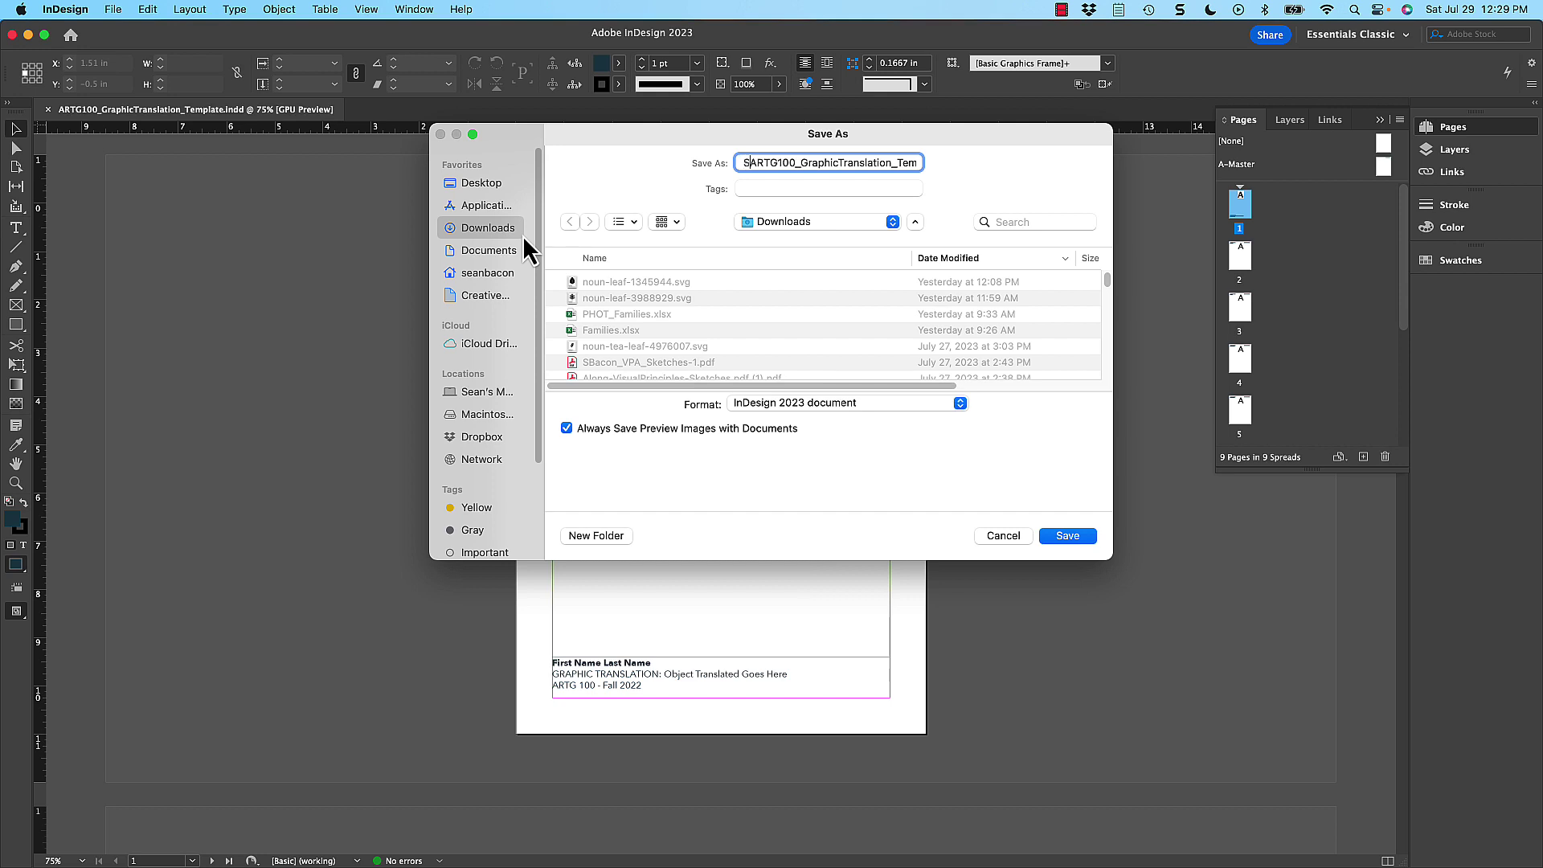
type("con_")
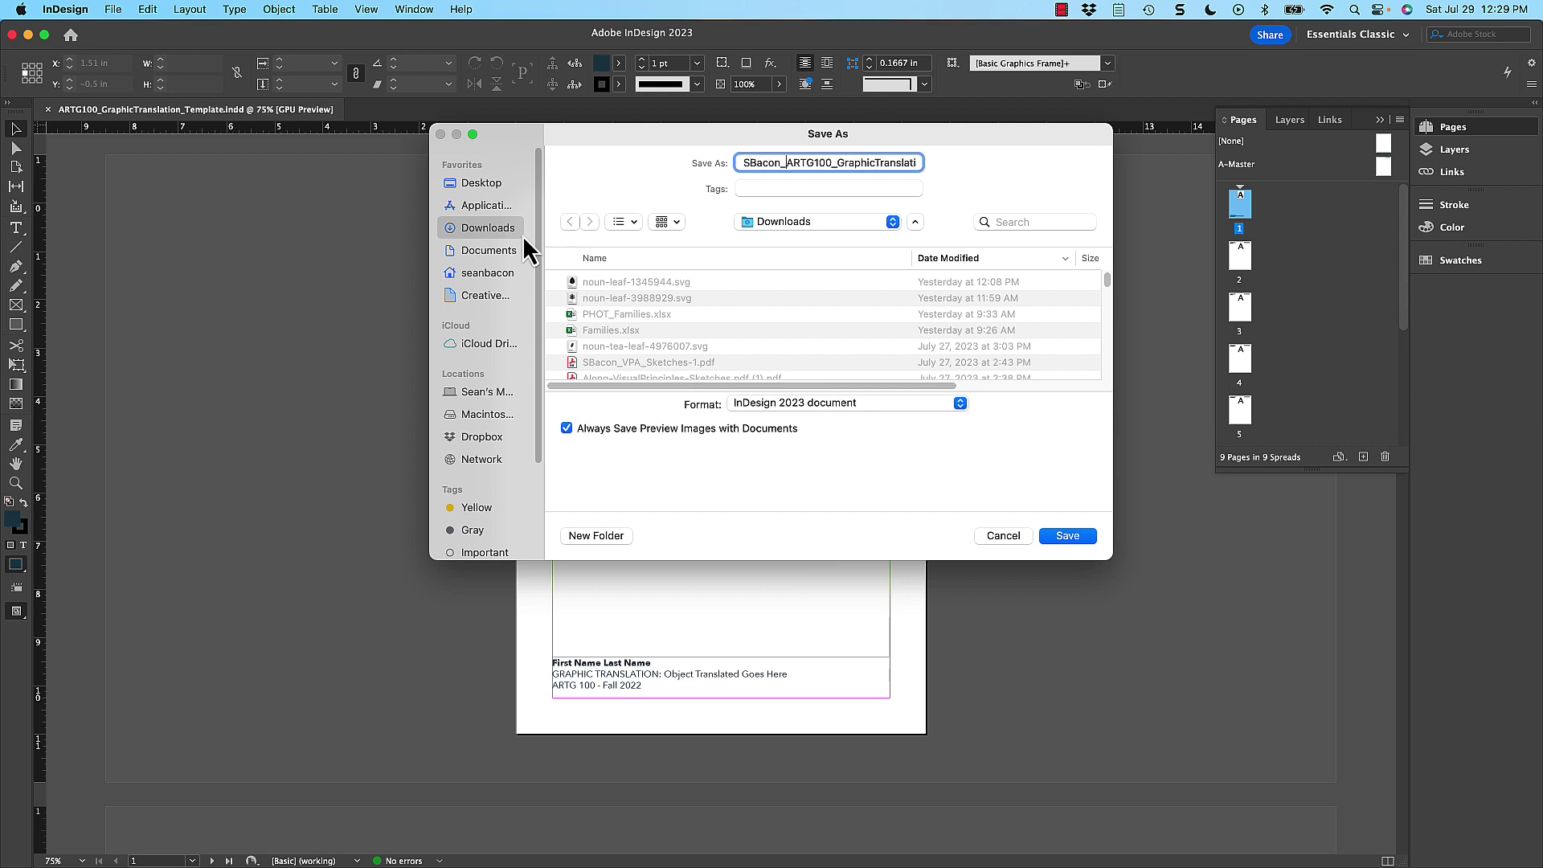
left_click(477, 185)
key("Return")
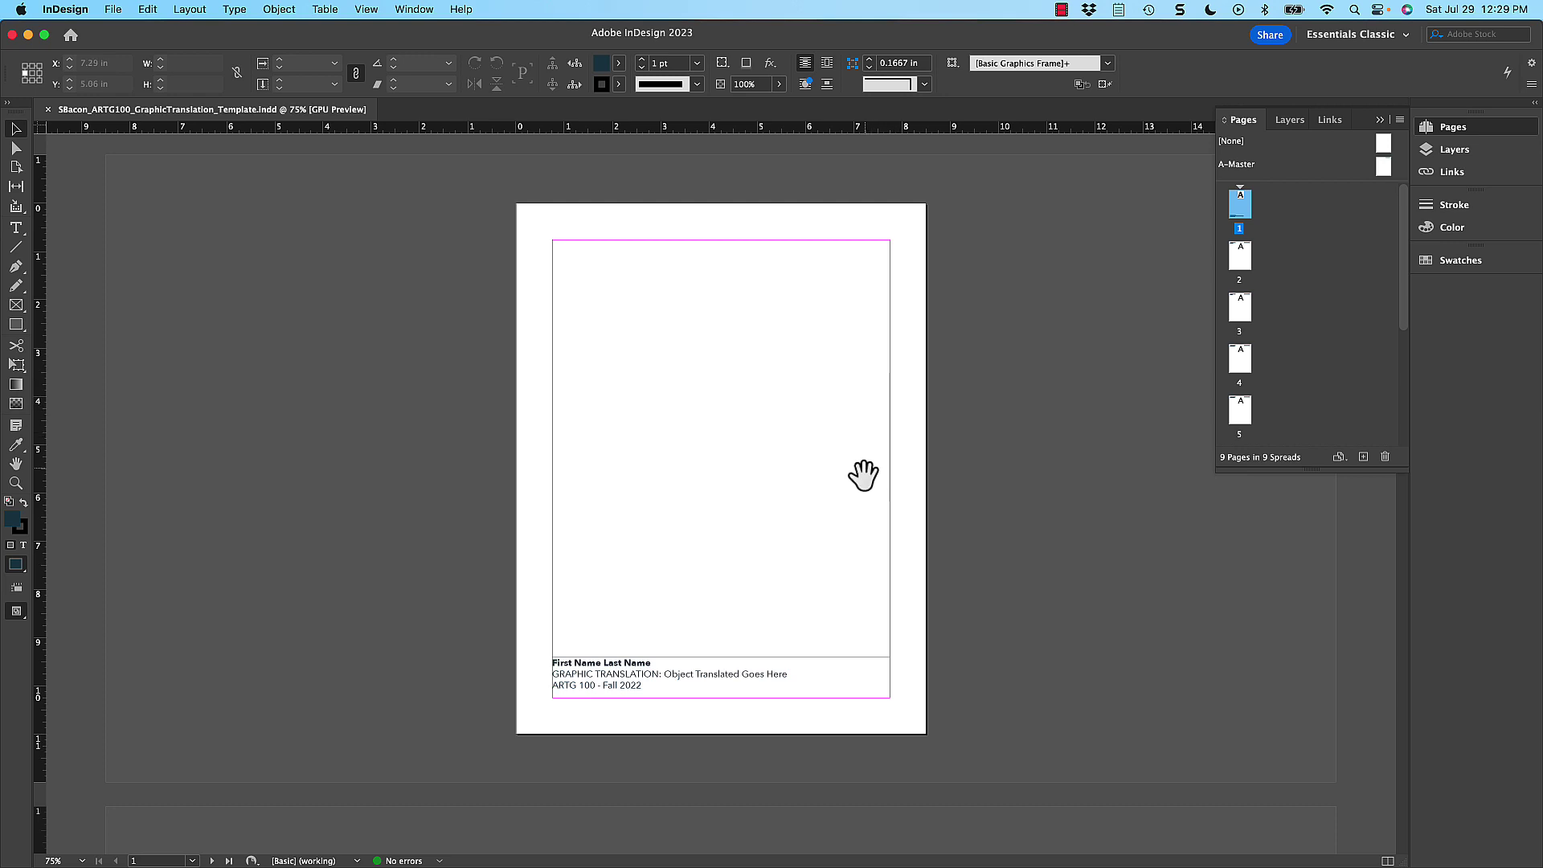
- Select the footer caption text, deselect it, and pan to page 2's Original Image header
left_click_drag(860, 513, 854, 484)
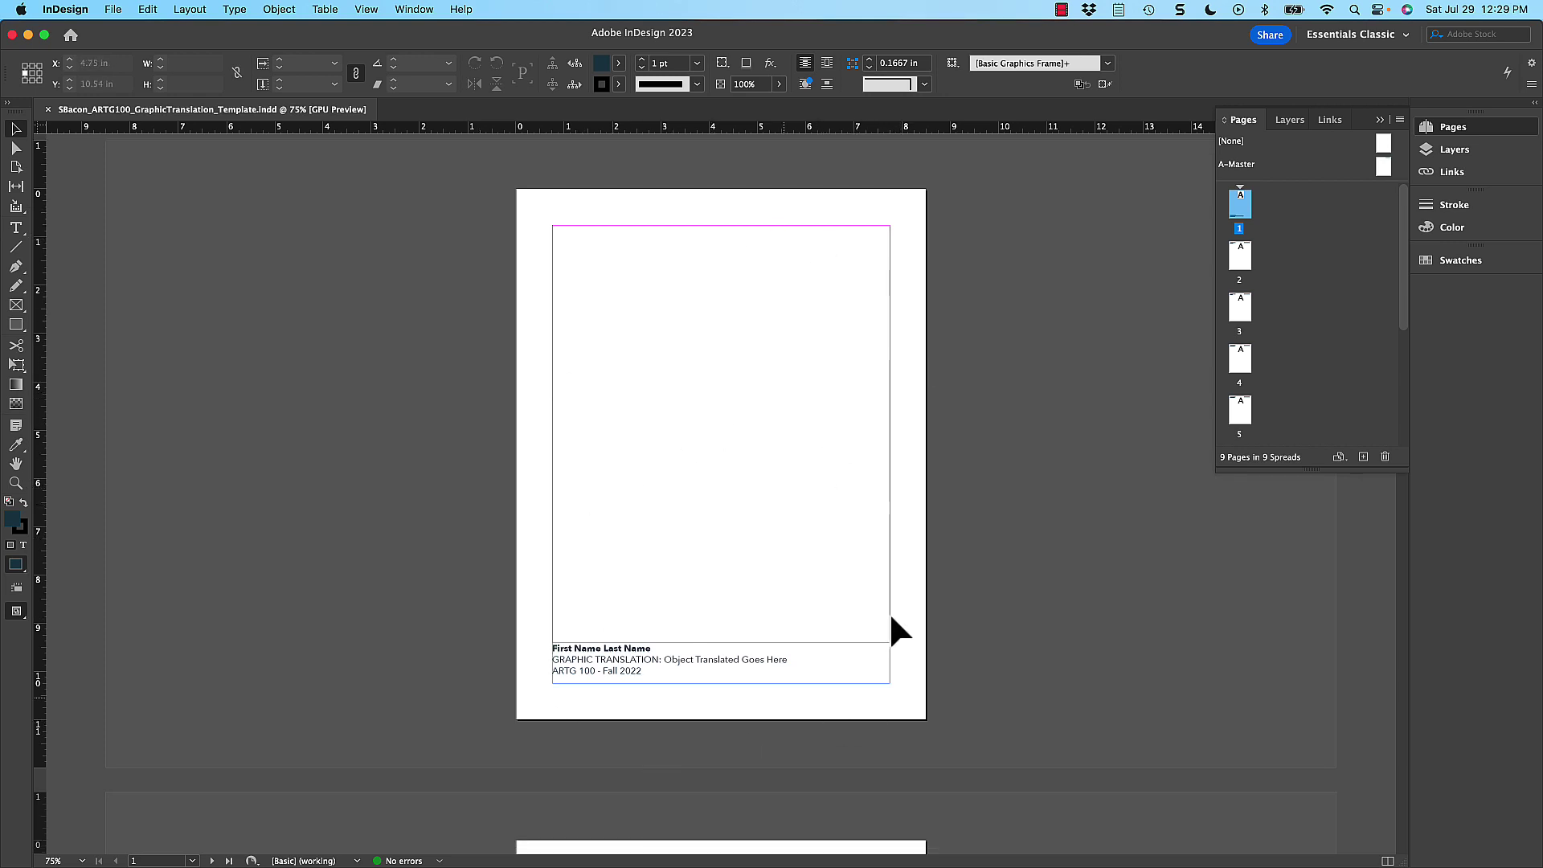
double_click(680, 657)
left_click_drag(665, 659, 788, 659)
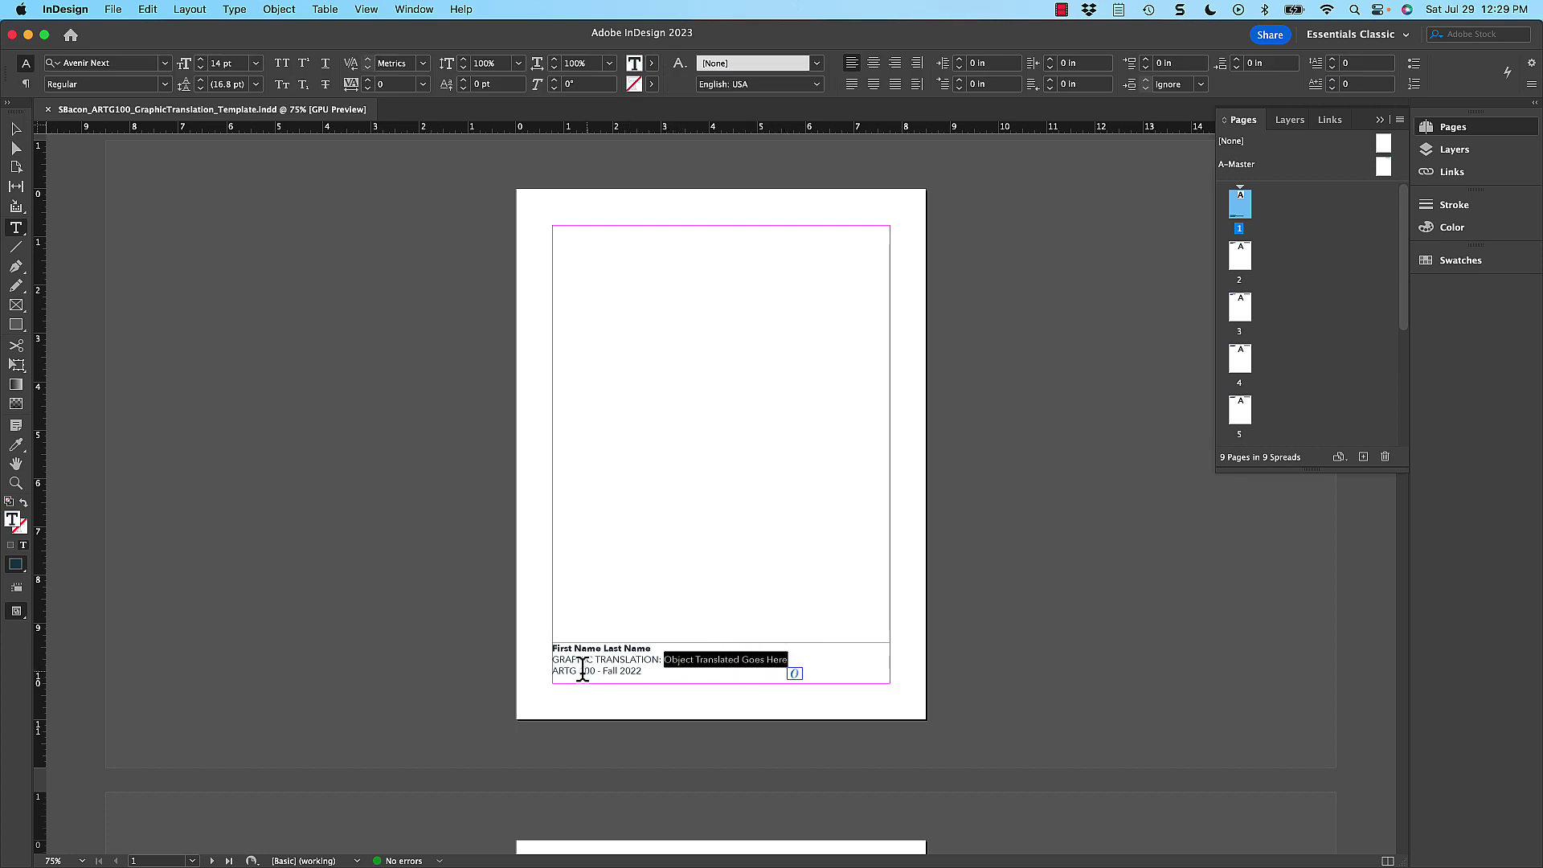
left_click_drag(604, 670, 385, 418)
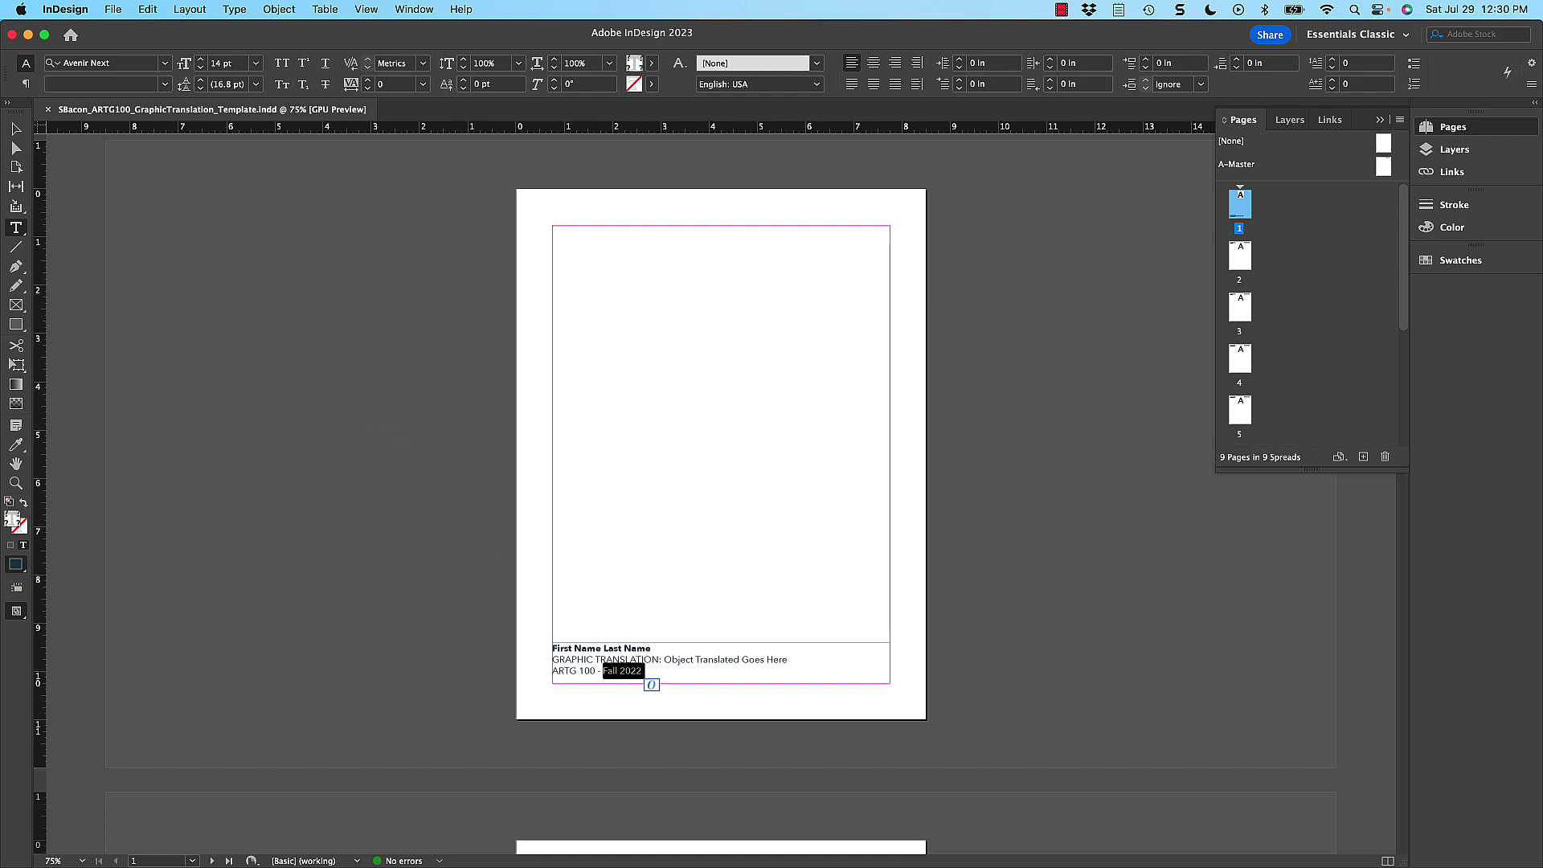
left_click(16, 128)
left_click(424, 440)
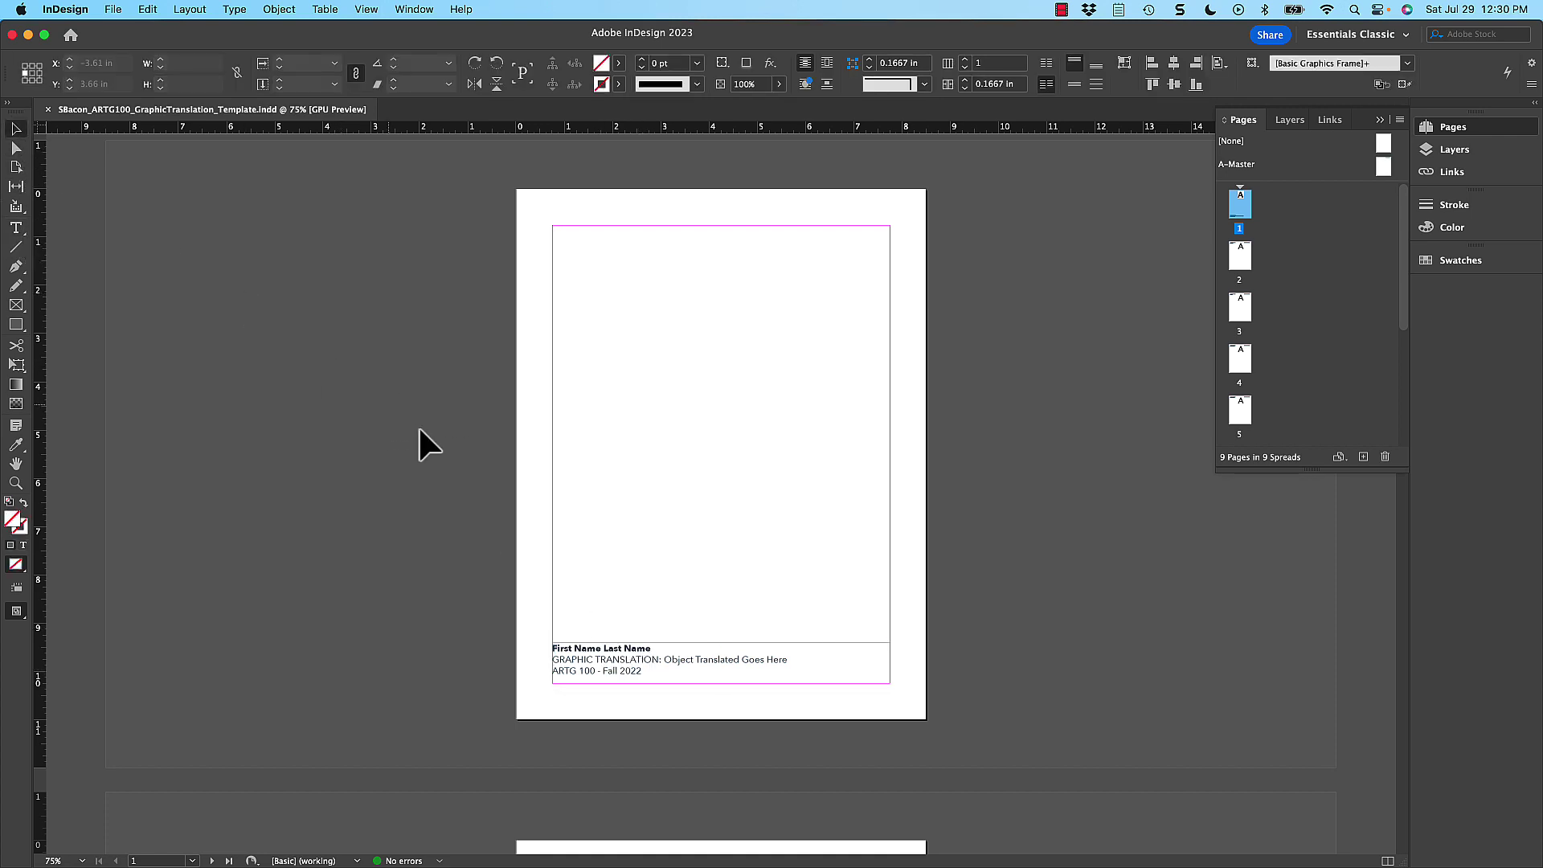
left_click_drag(803, 662, 733, 354)
left_click_drag(740, 464, 775, 389)
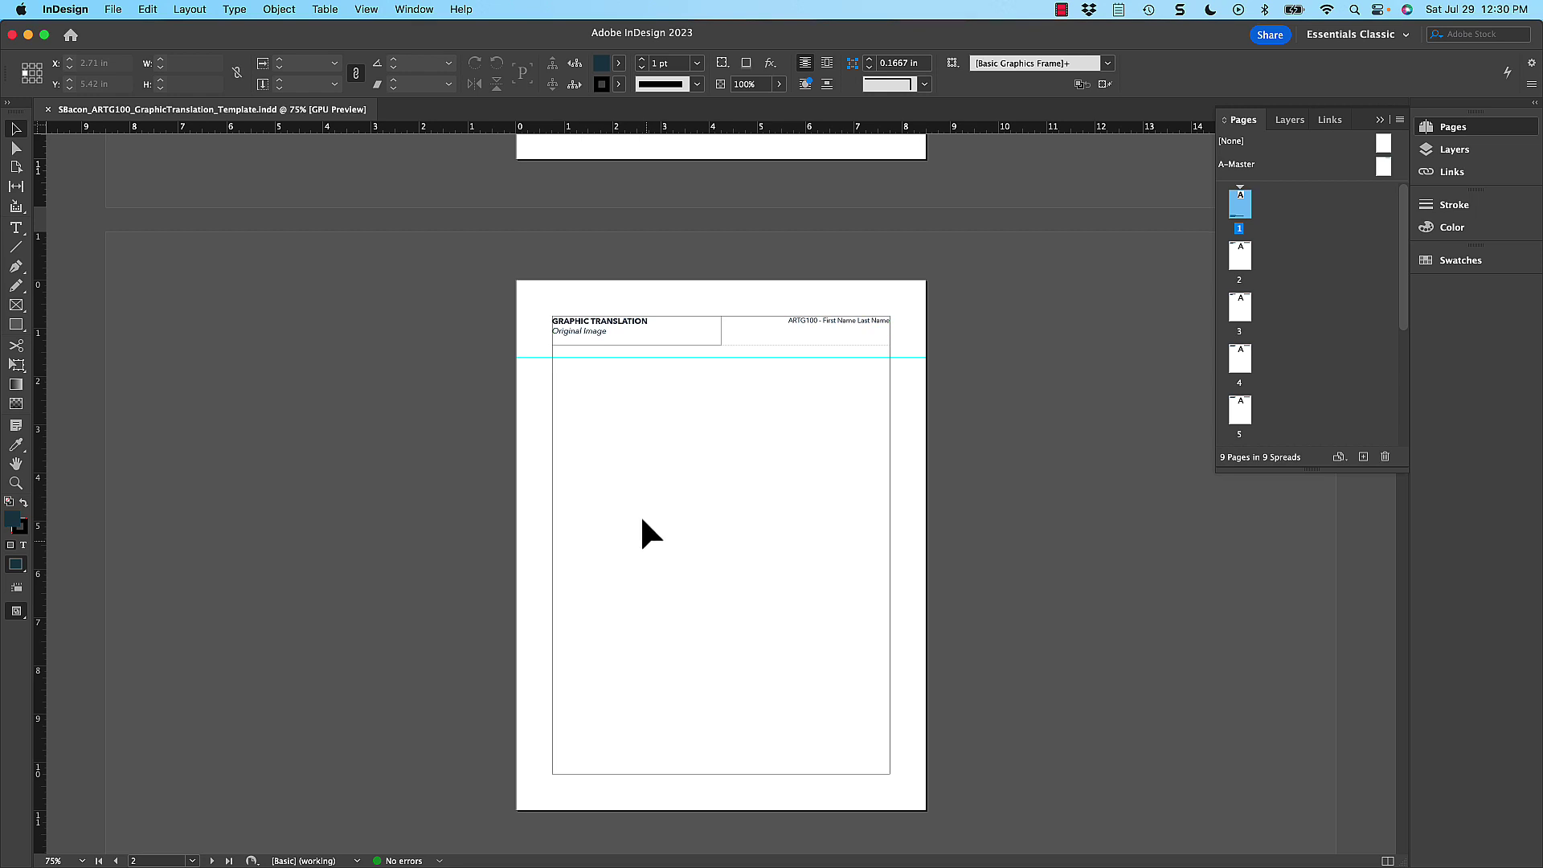
- On the A-Master parent page, replace the header's First Name Last Name with the student's name
left_click(886, 356)
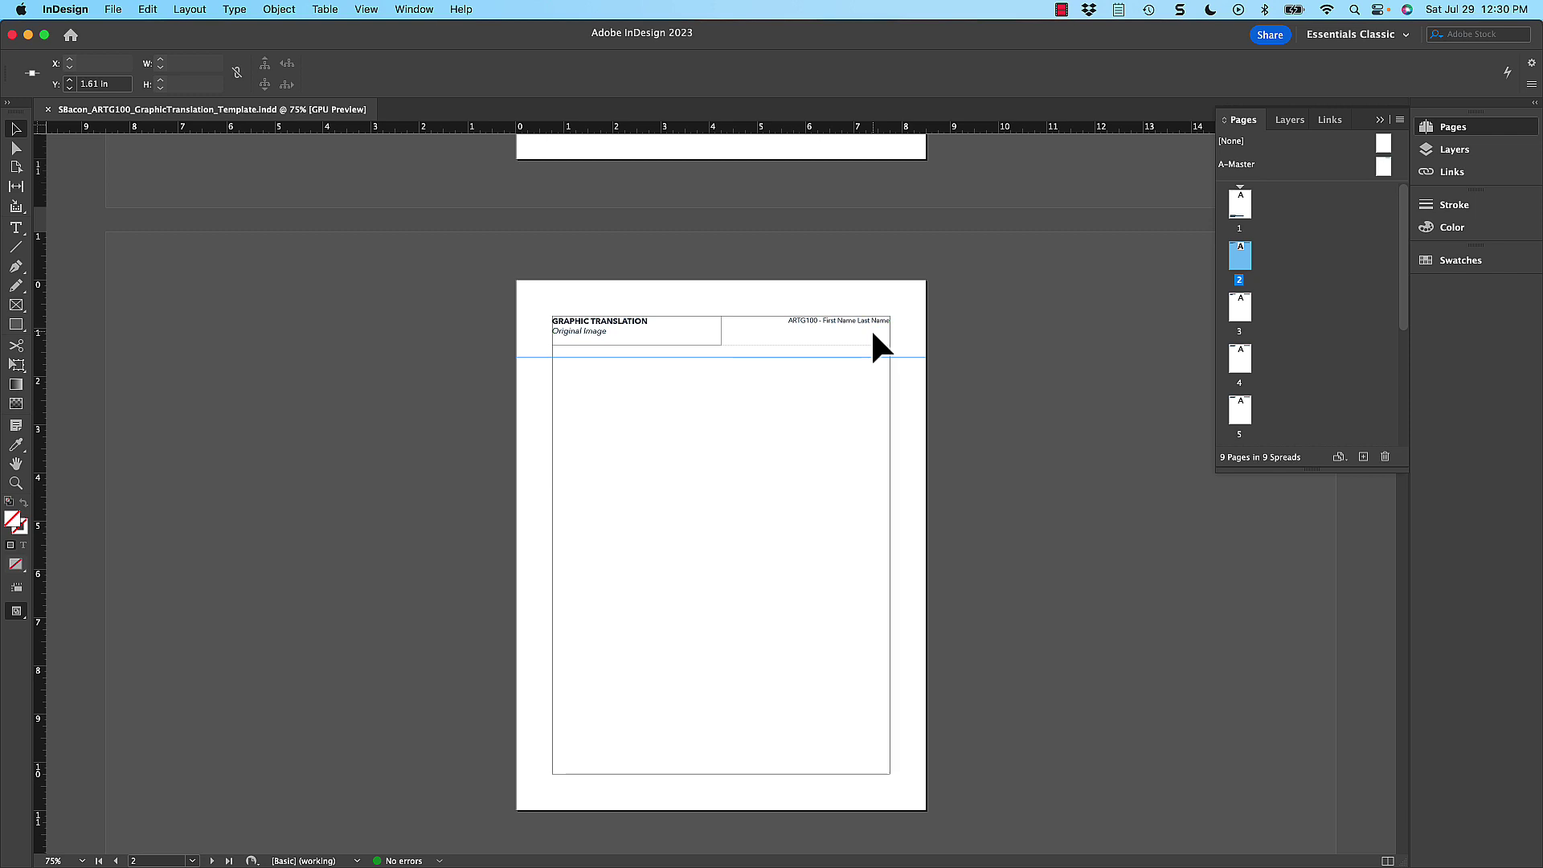
double_click(1380, 165)
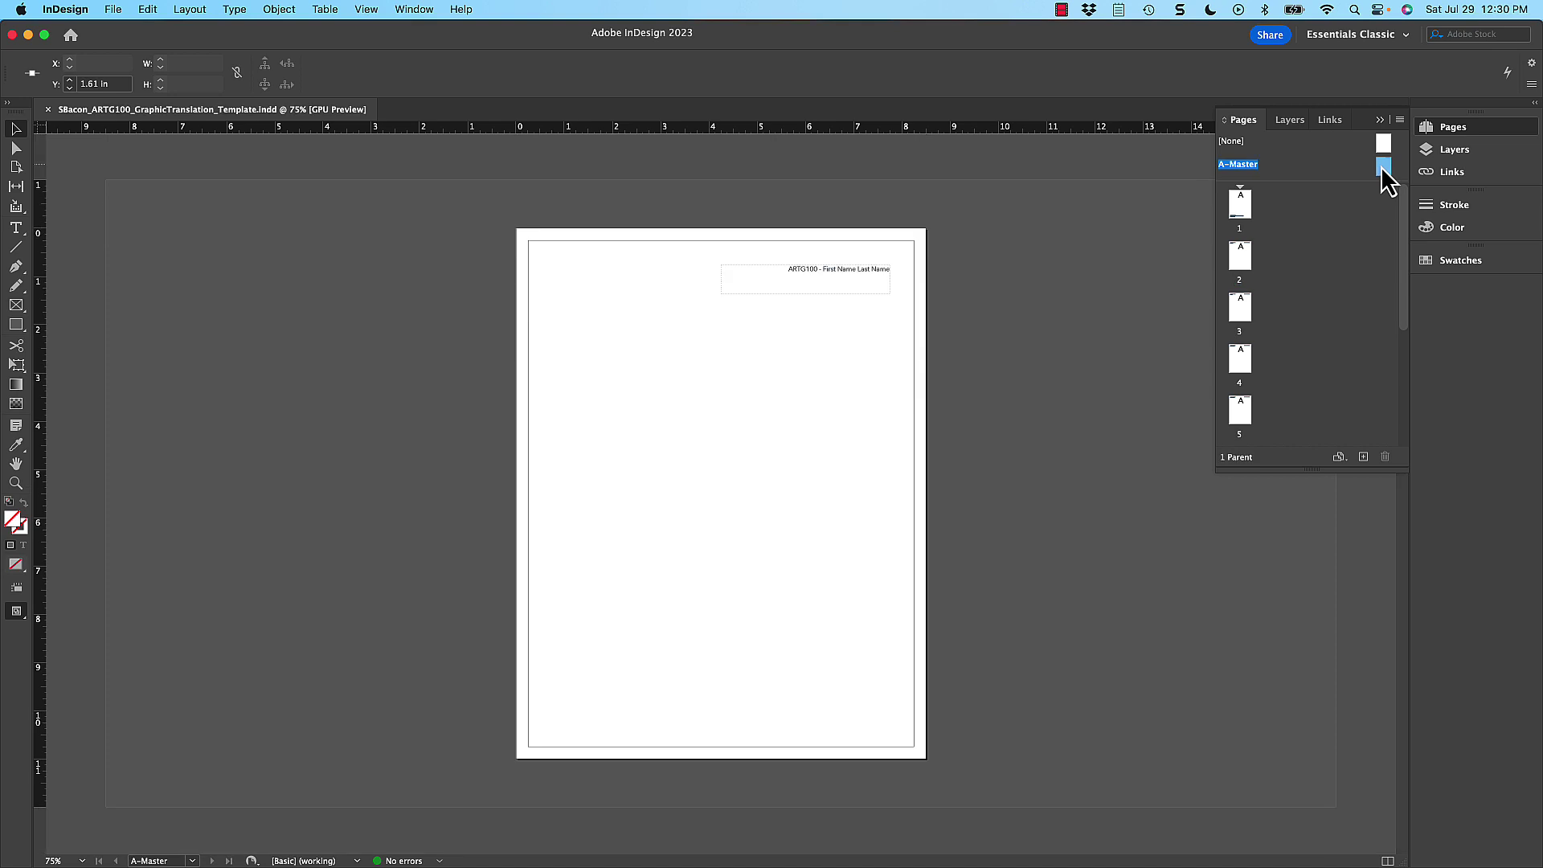
double_click(824, 269)
left_click_drag(825, 269, 884, 270)
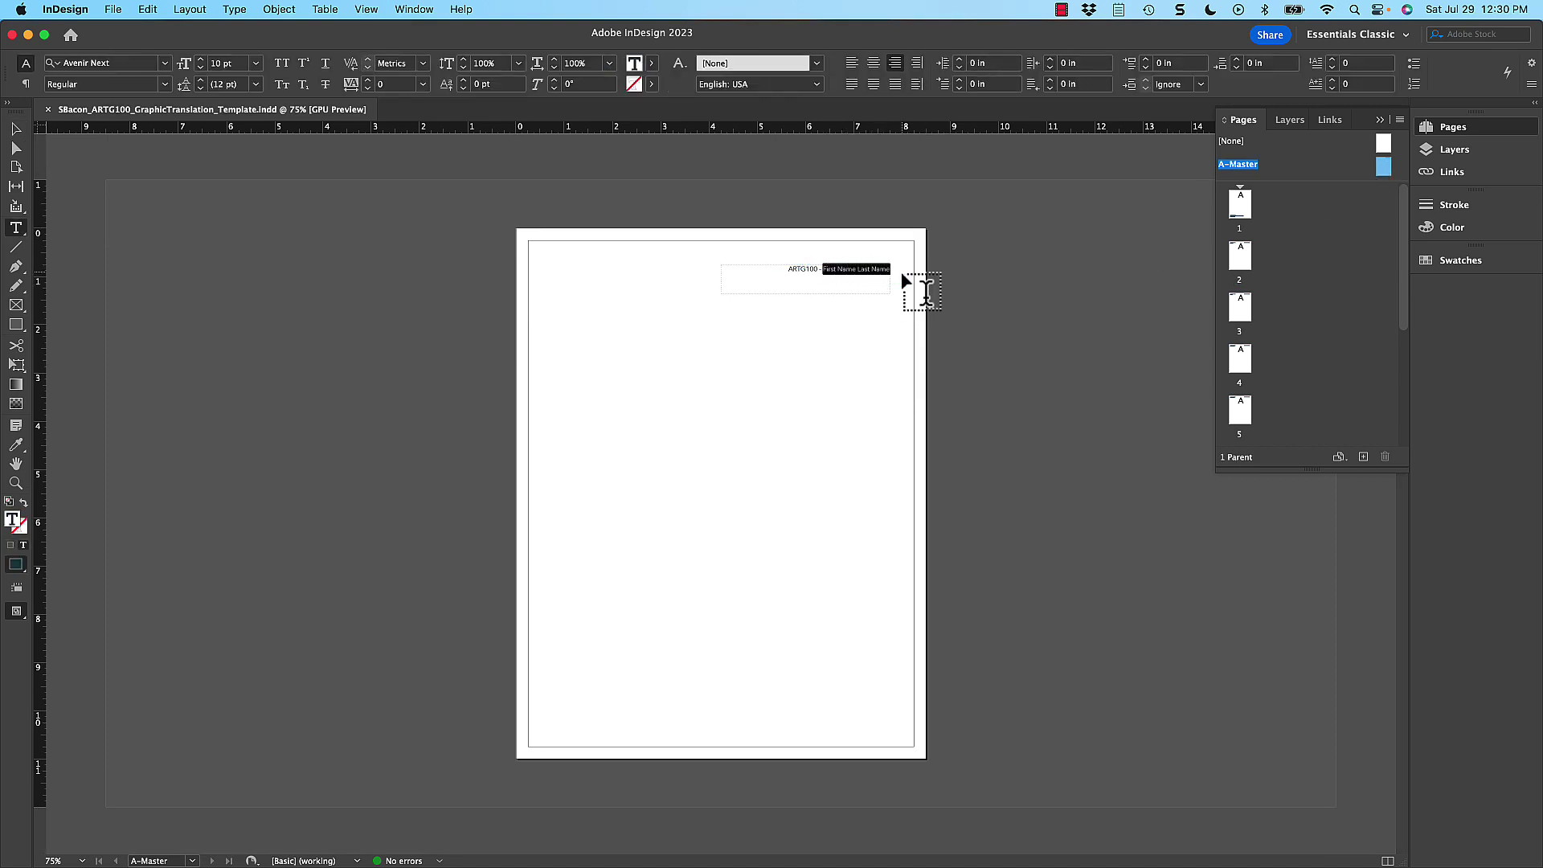
type("E")
type("ean Baxcon")
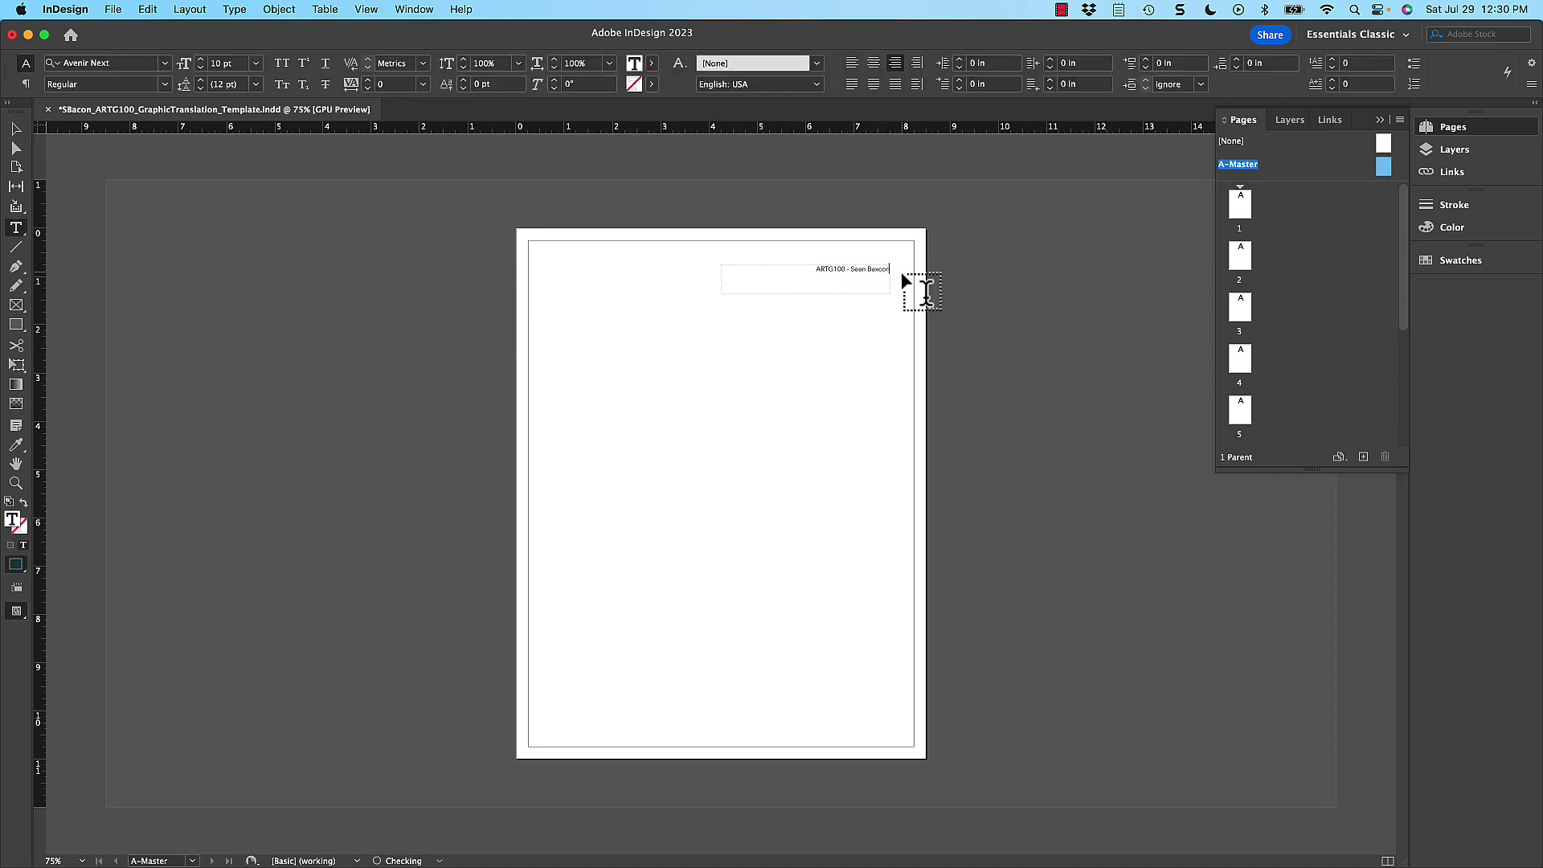
key("Left")
key("Left")
key("Left")
key("BackSpace")
left_click(16, 128)
left_click(257, 282)
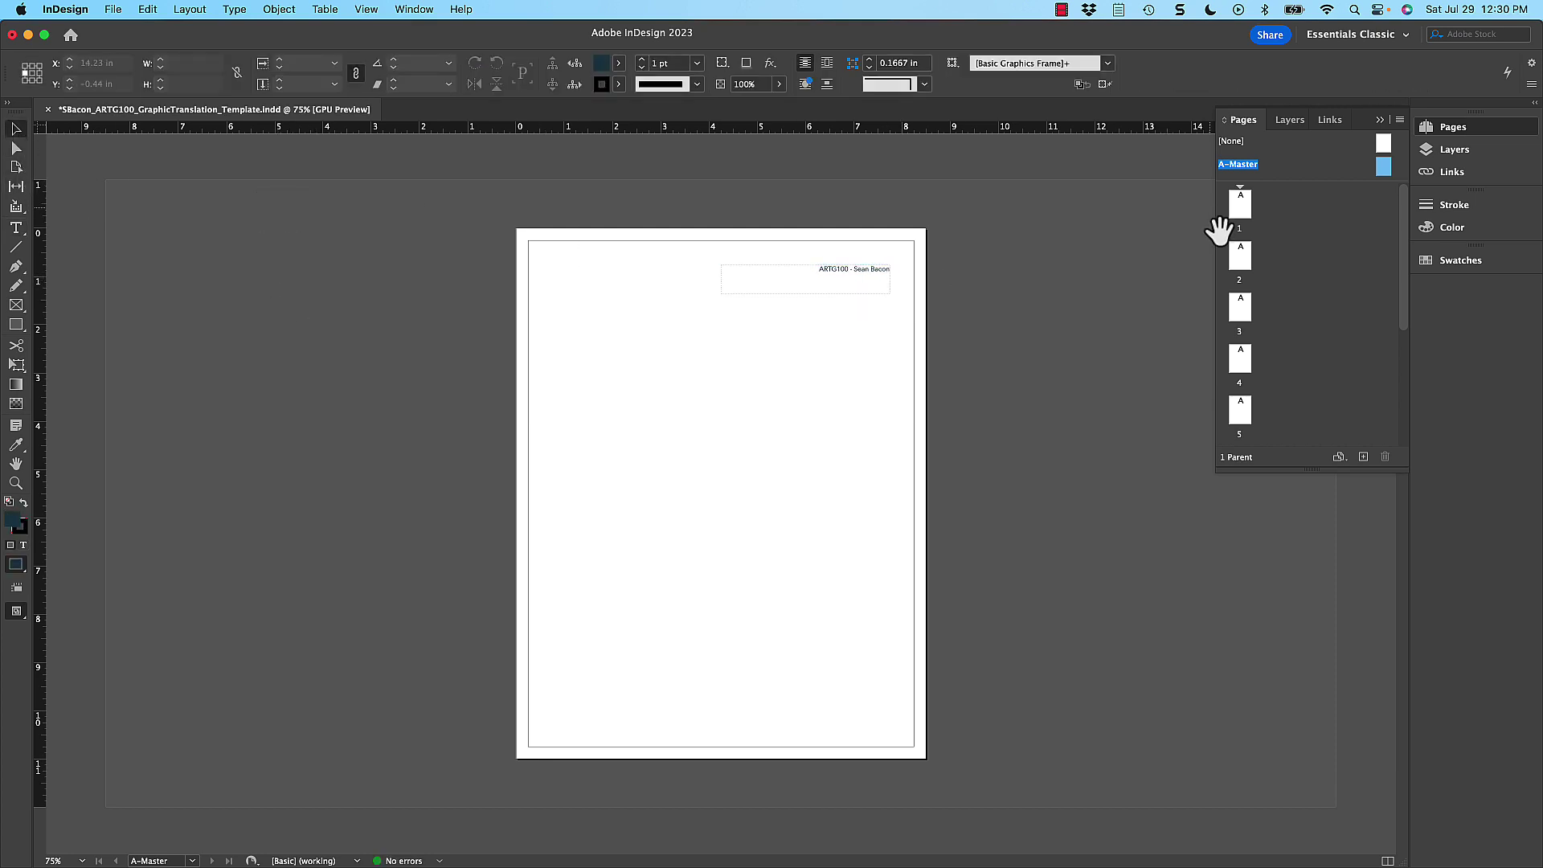
- Jump to pages 2 and 3, then pan down through pages 4 to 7 checking headers
double_click(1239, 259)
double_click(1246, 304)
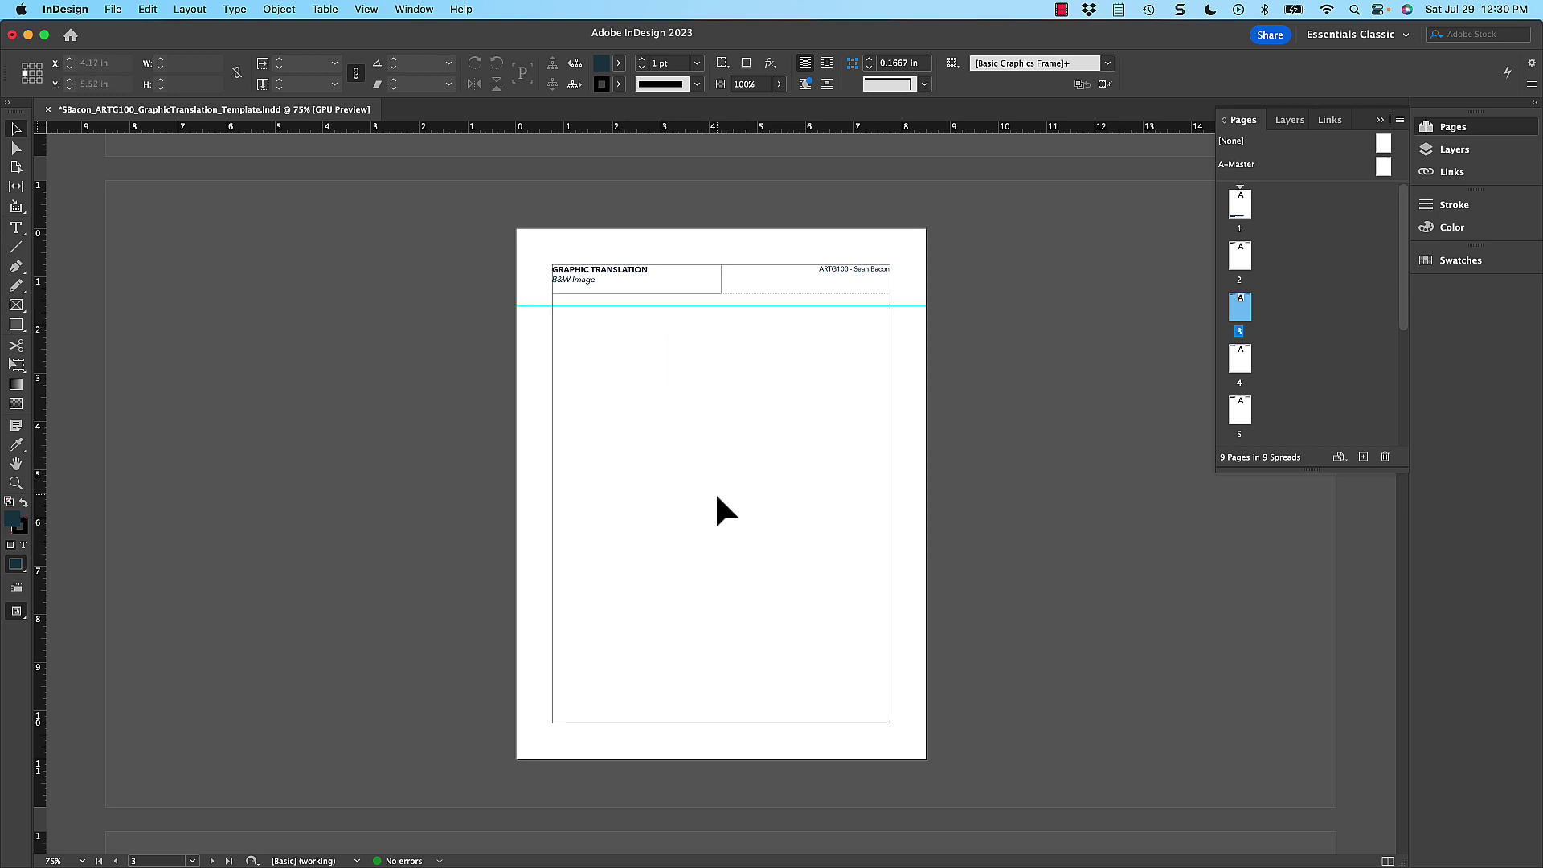
key("space")
left_click_drag(734, 527, 662, 284)
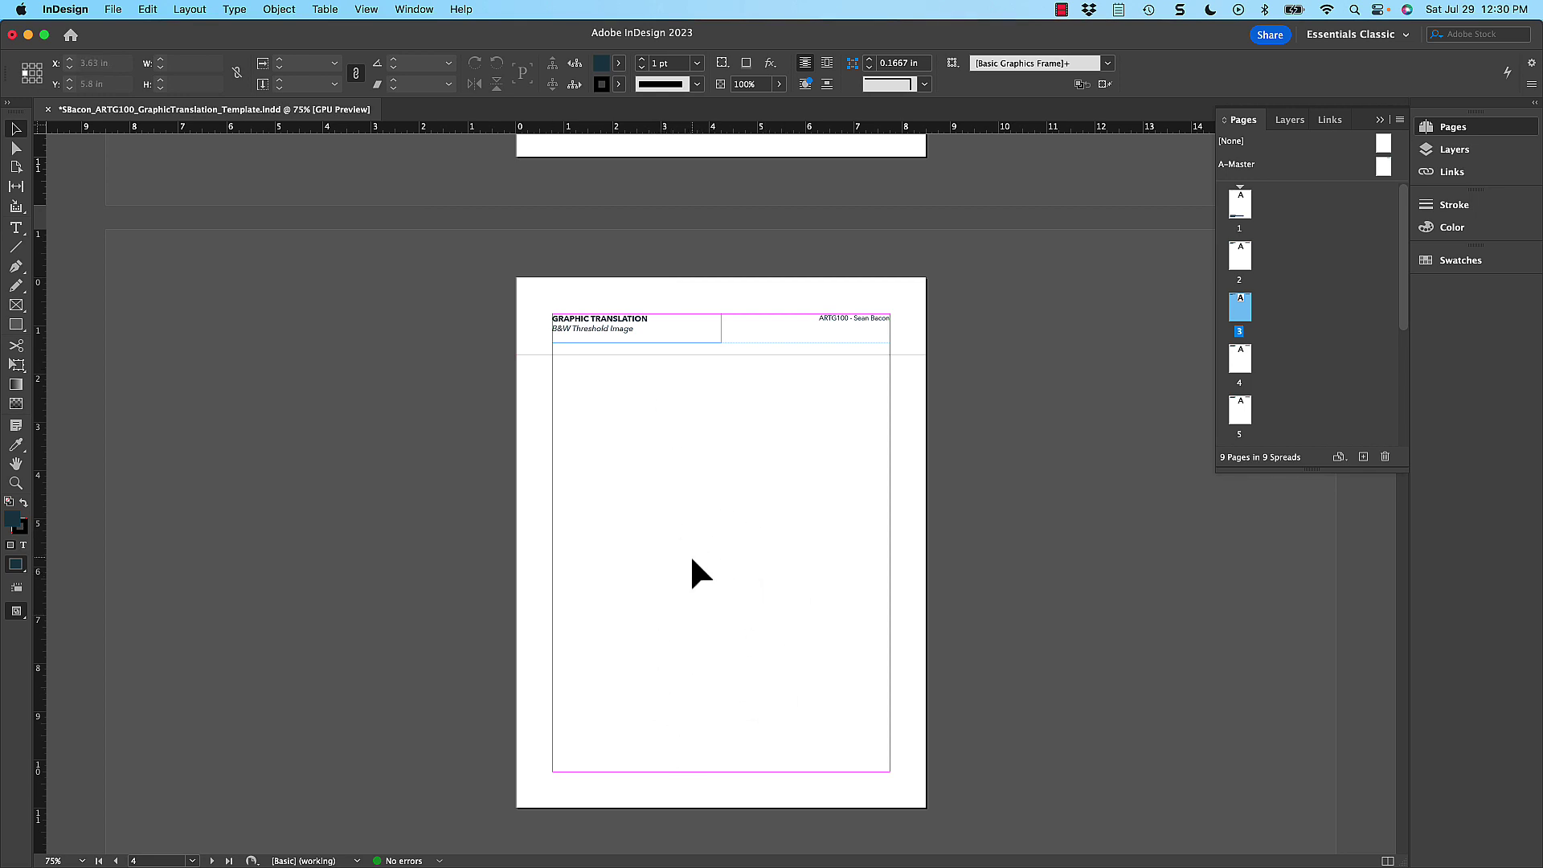
scroll(713, 654, "down", 10)
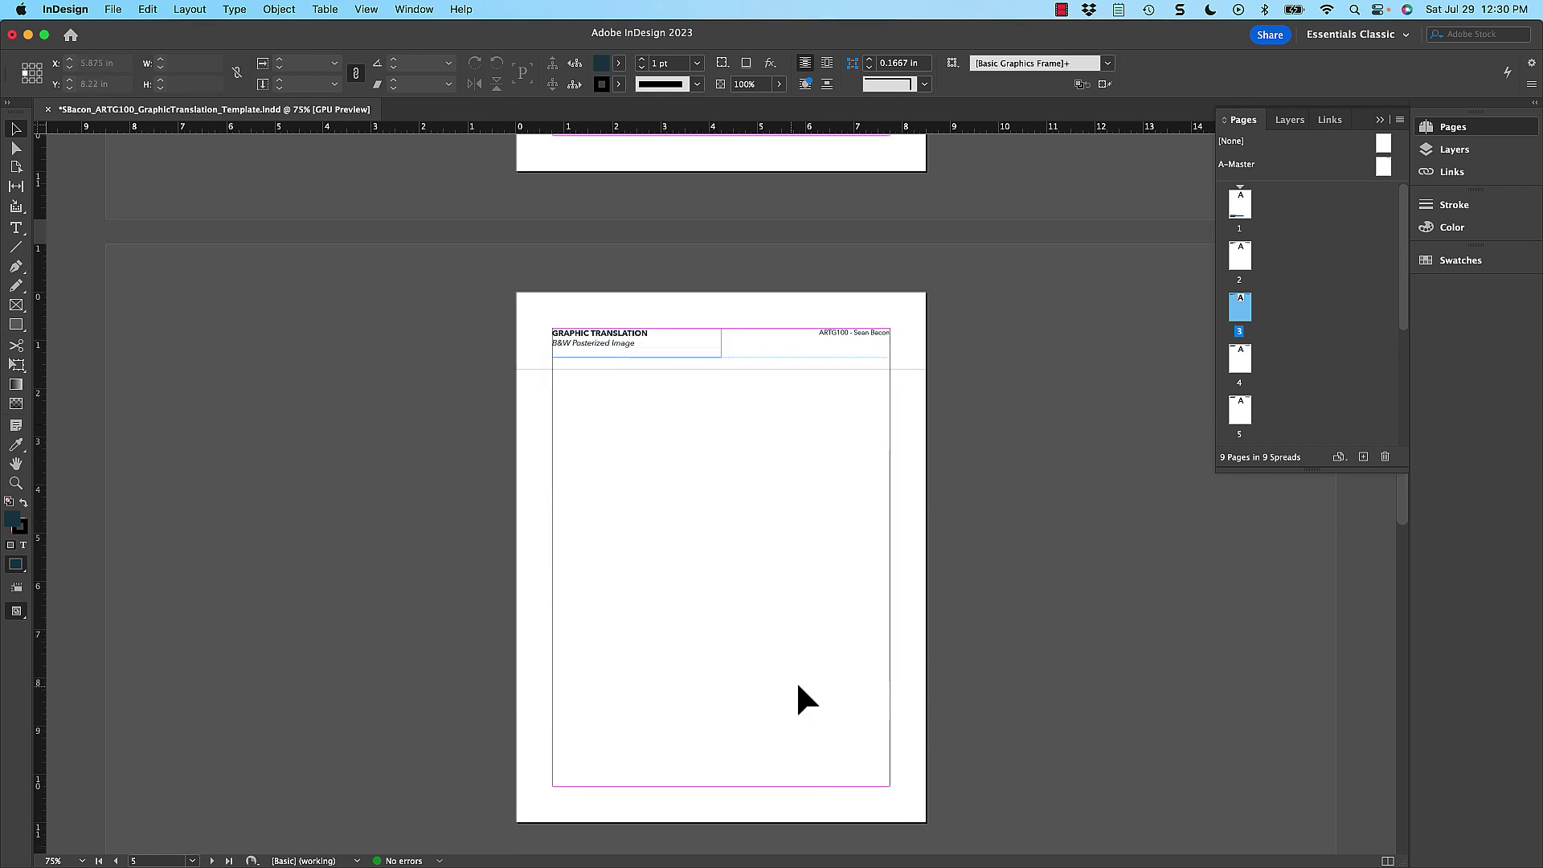
scroll(798, 685, "down", 5)
key("space")
left_click_drag(768, 630, 726, 299)
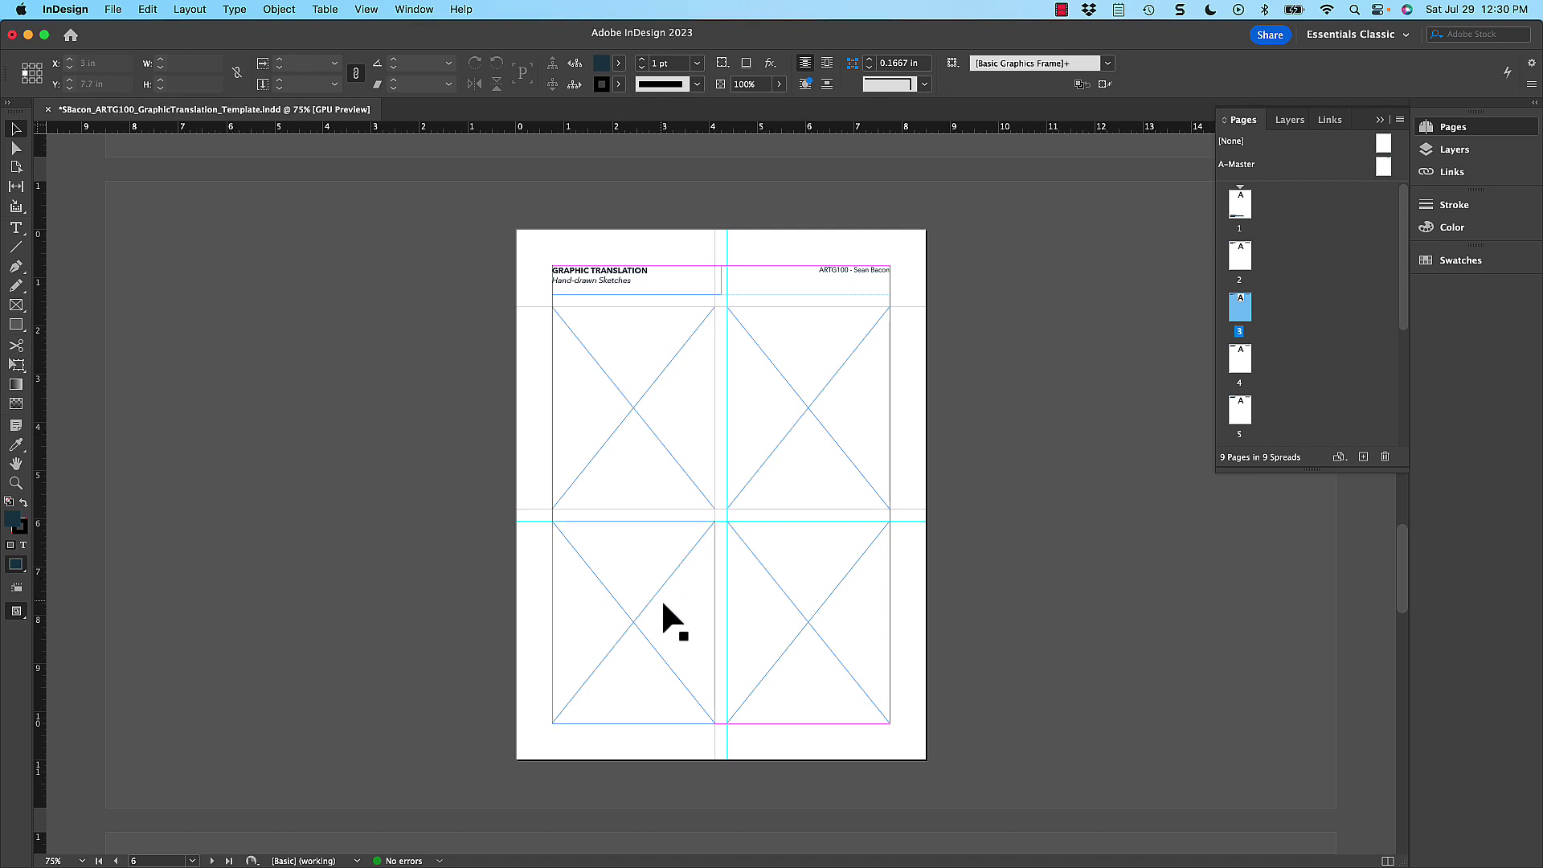
key("space")
left_click_drag(758, 689, 727, 320)
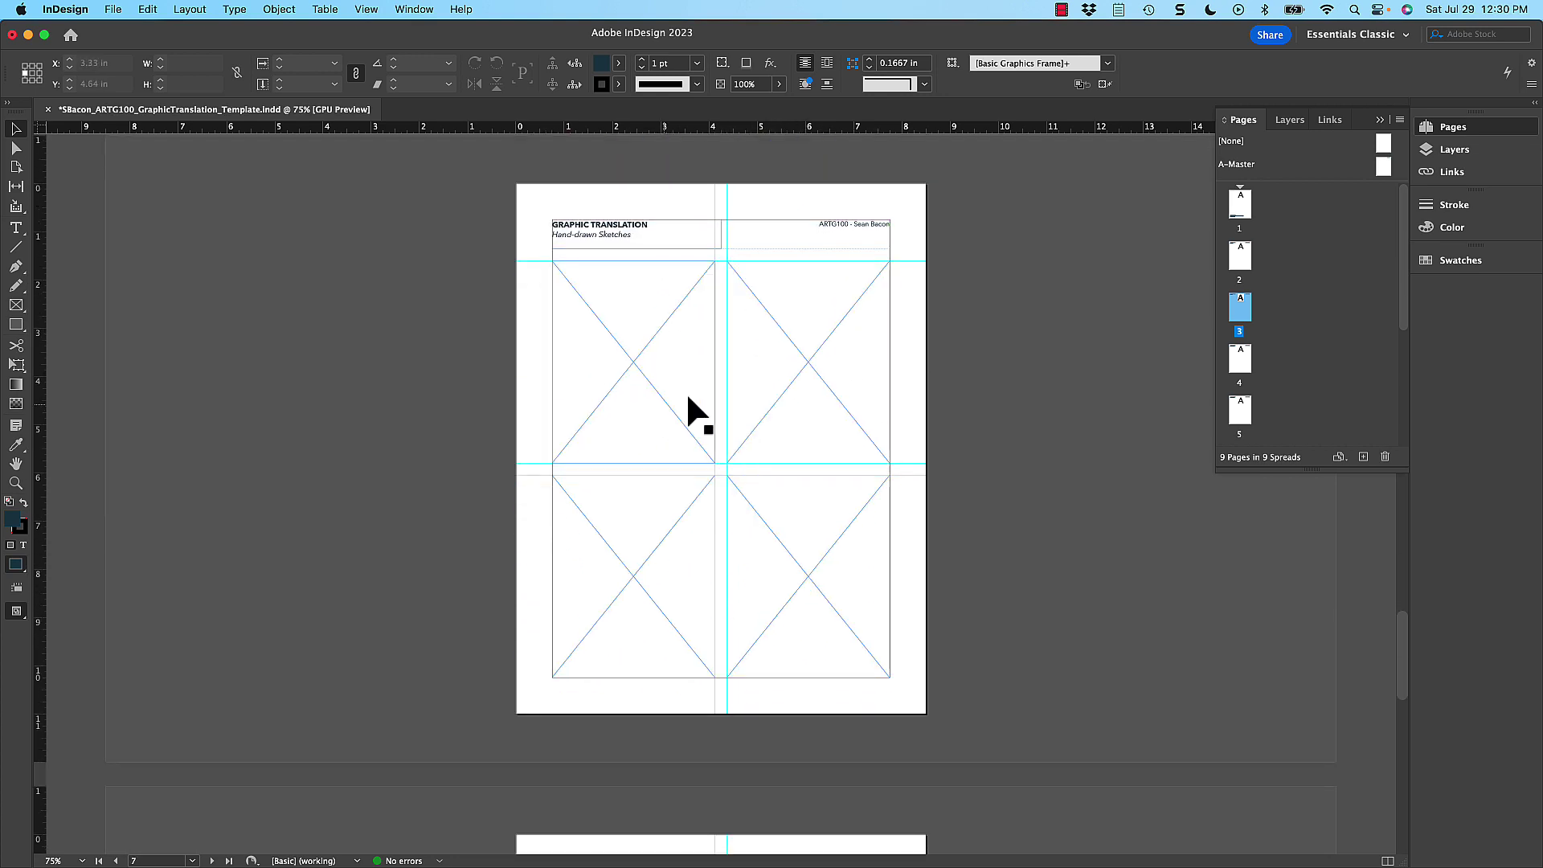
- Check the remaining page headers from page 7 on, then scroll back up through the document
key("space")
left_click_drag(846, 451, 846, 470)
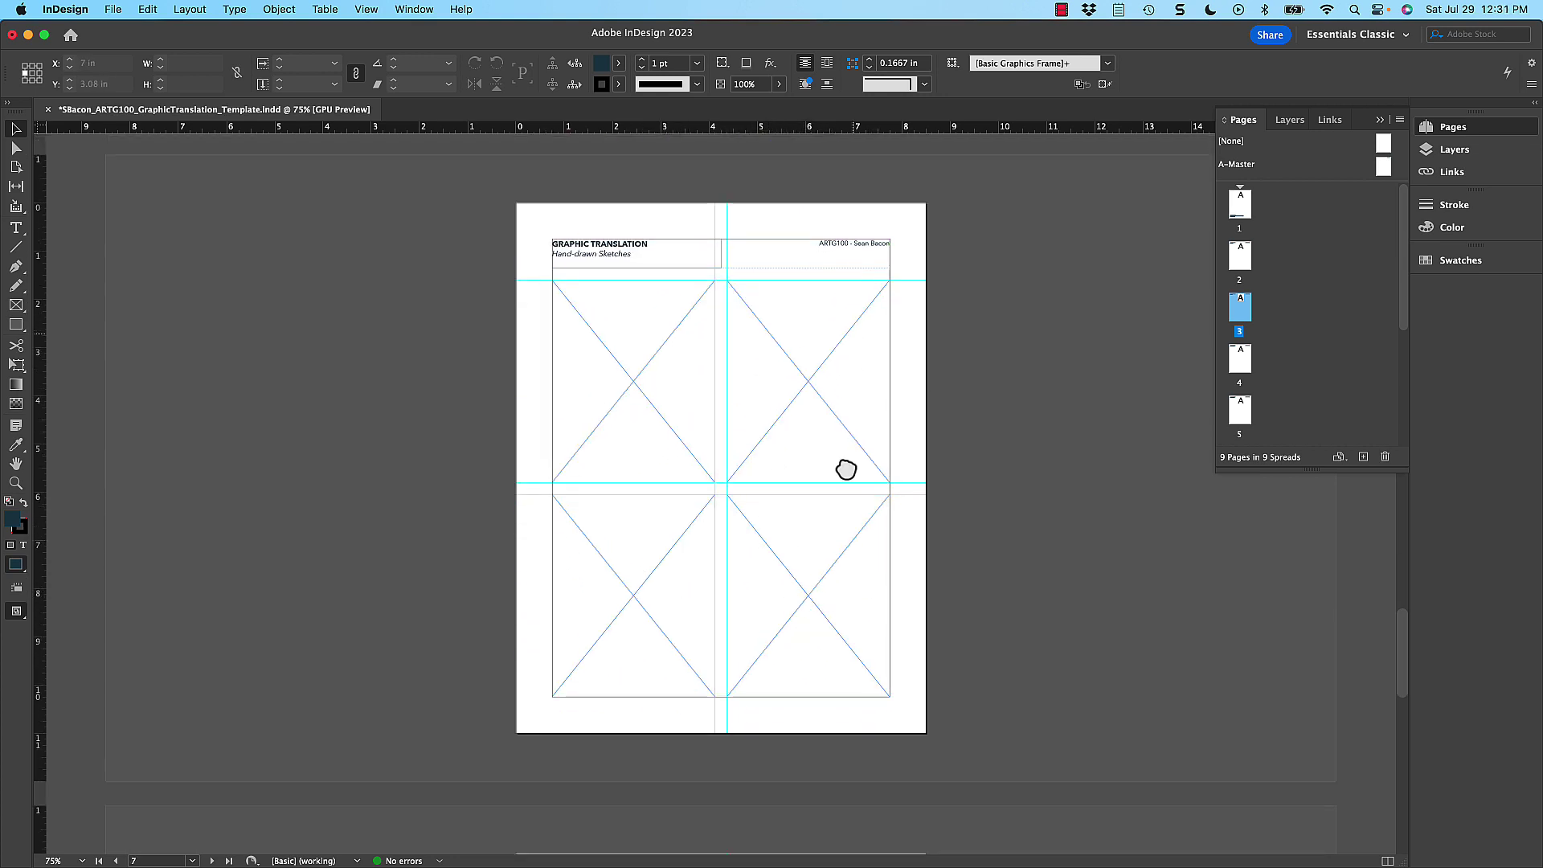
scroll(844, 433, "up", 7)
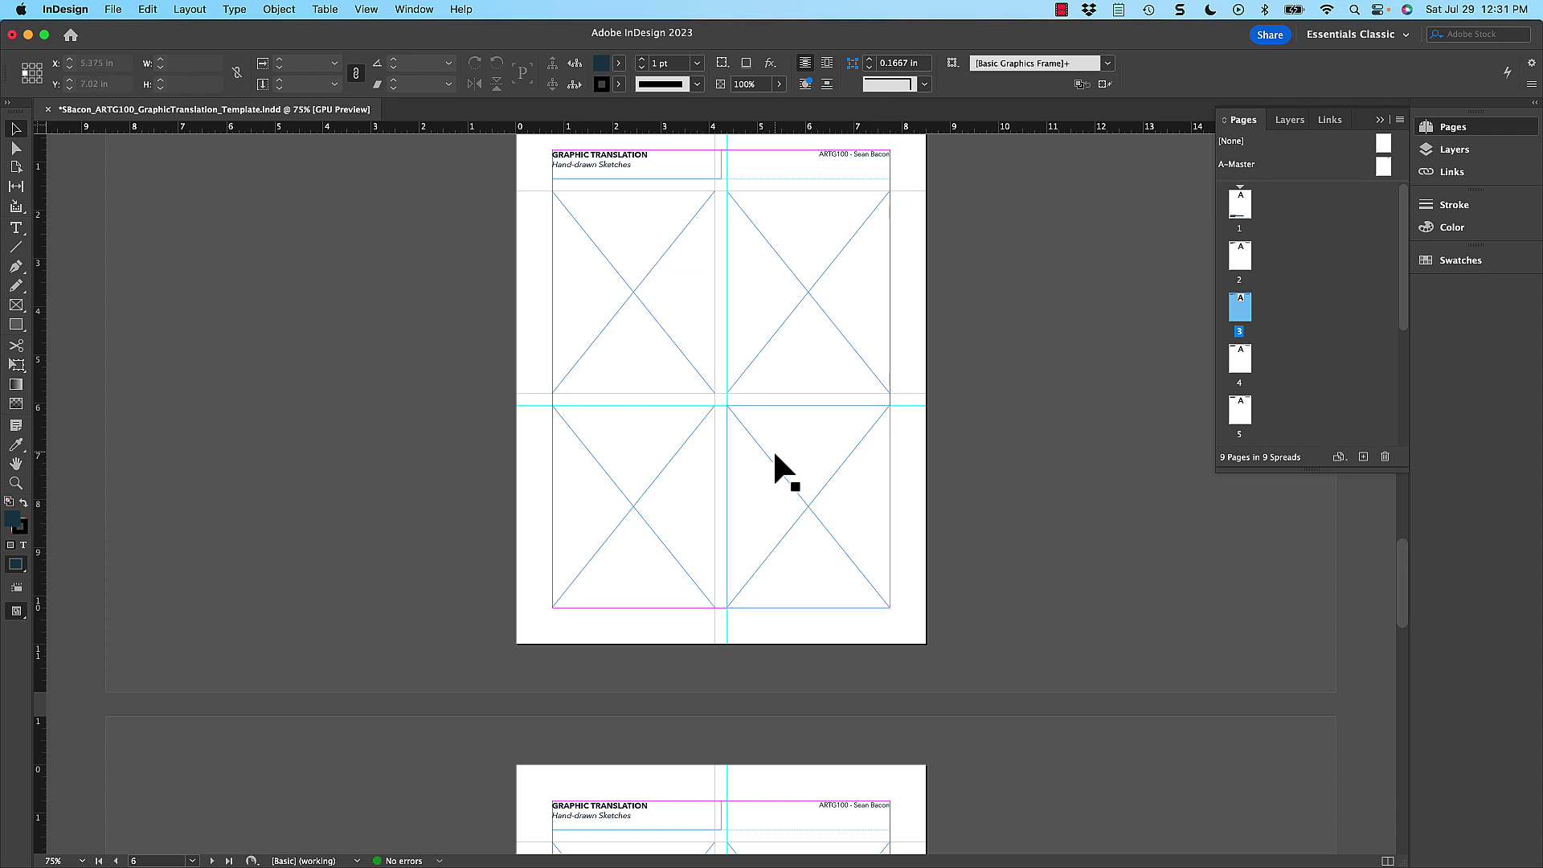
key("space")
left_click_drag(778, 540, 734, 338)
left_click_drag(707, 707, 700, 458)
scroll(744, 642, "down", 8)
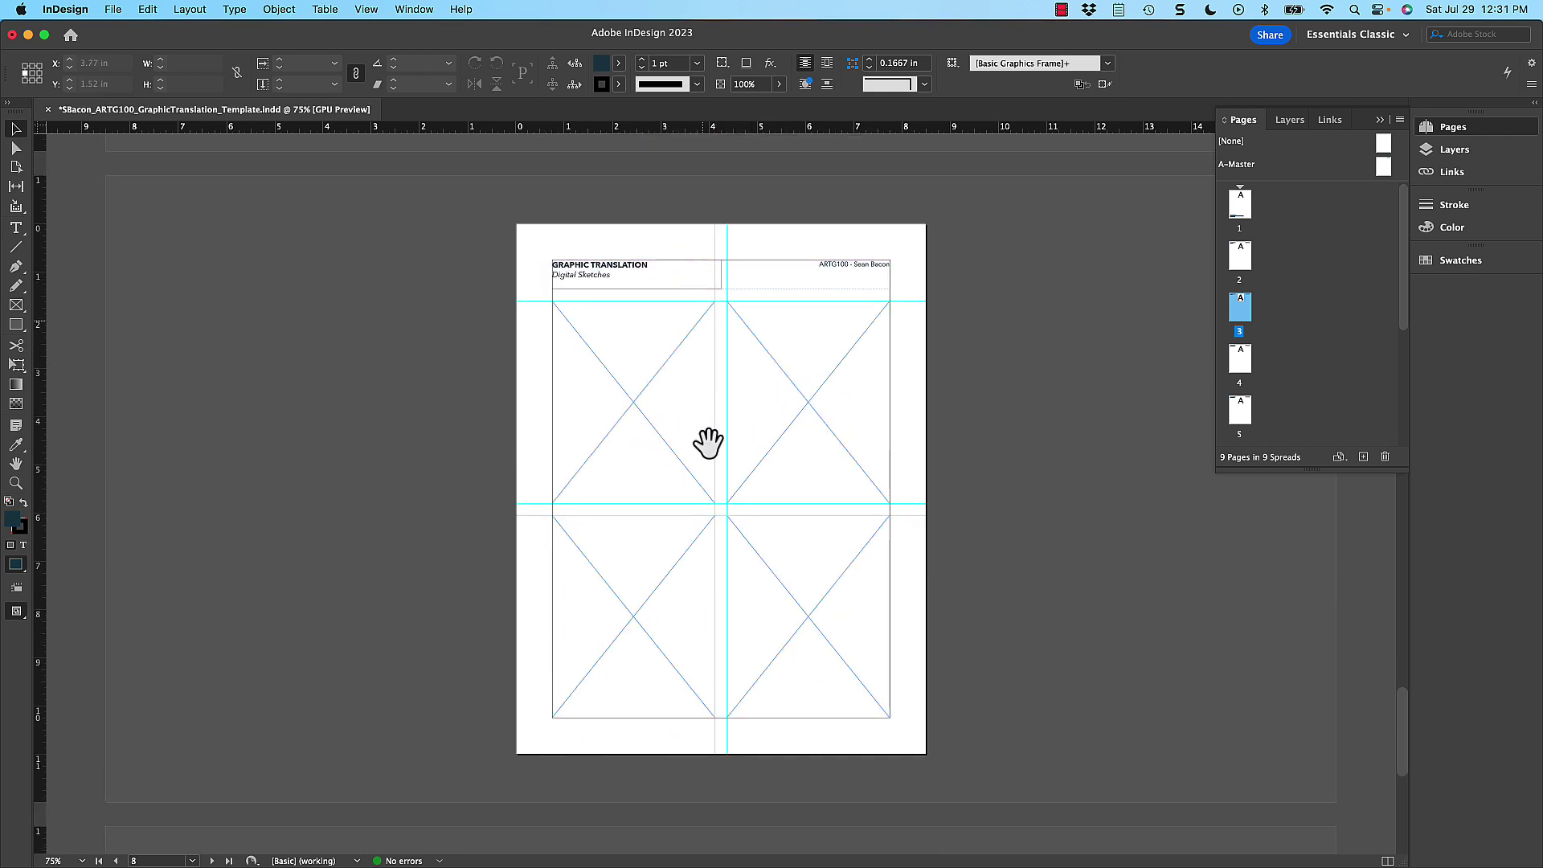
scroll(789, 633, "down", 8)
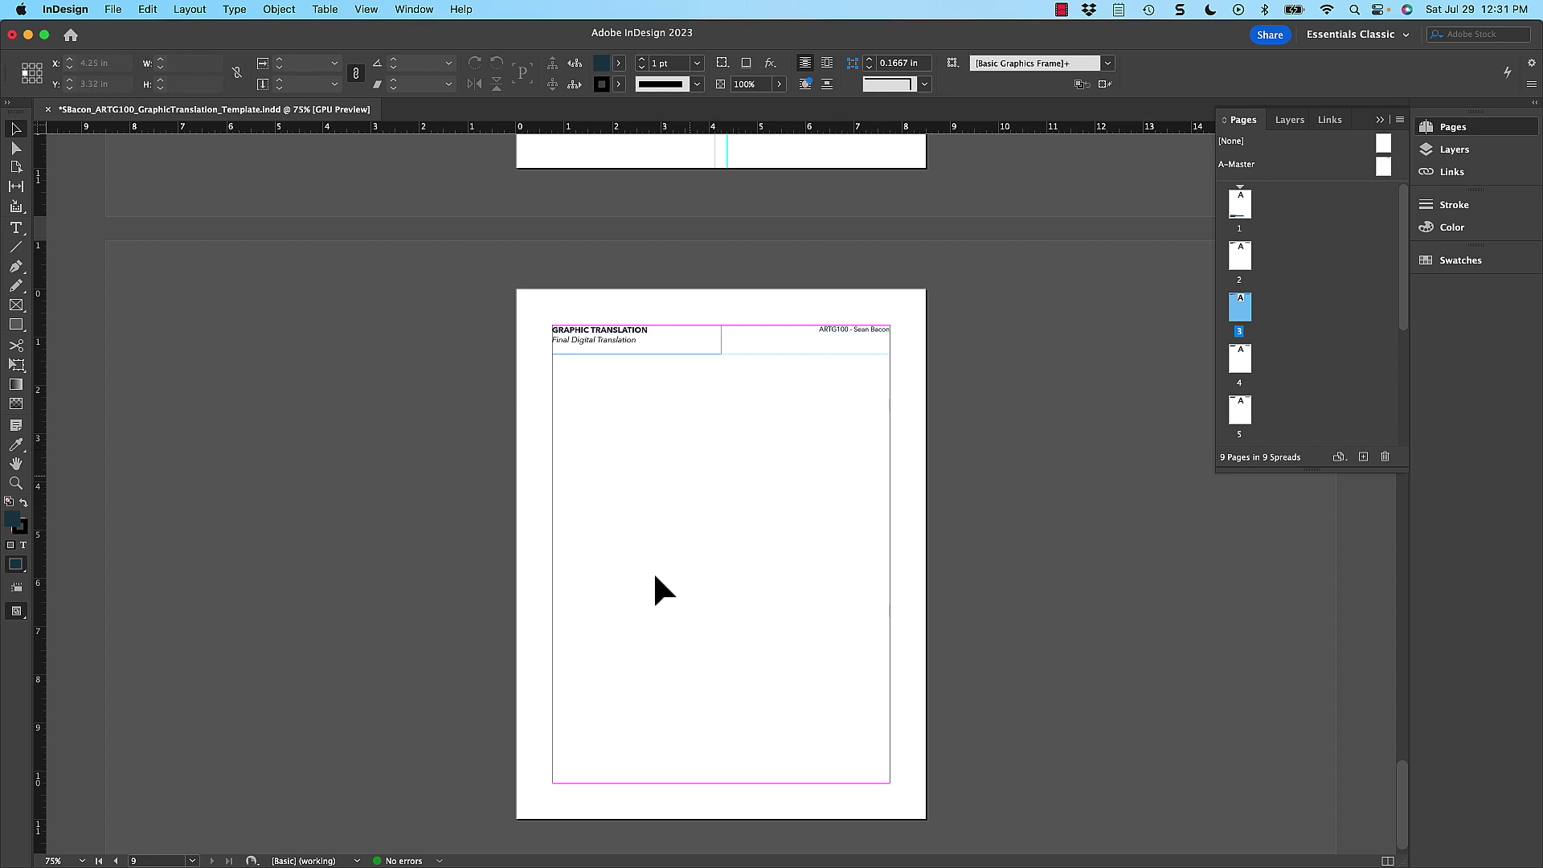
scroll(744, 672, "down", 1)
scroll(751, 427, "up", 7)
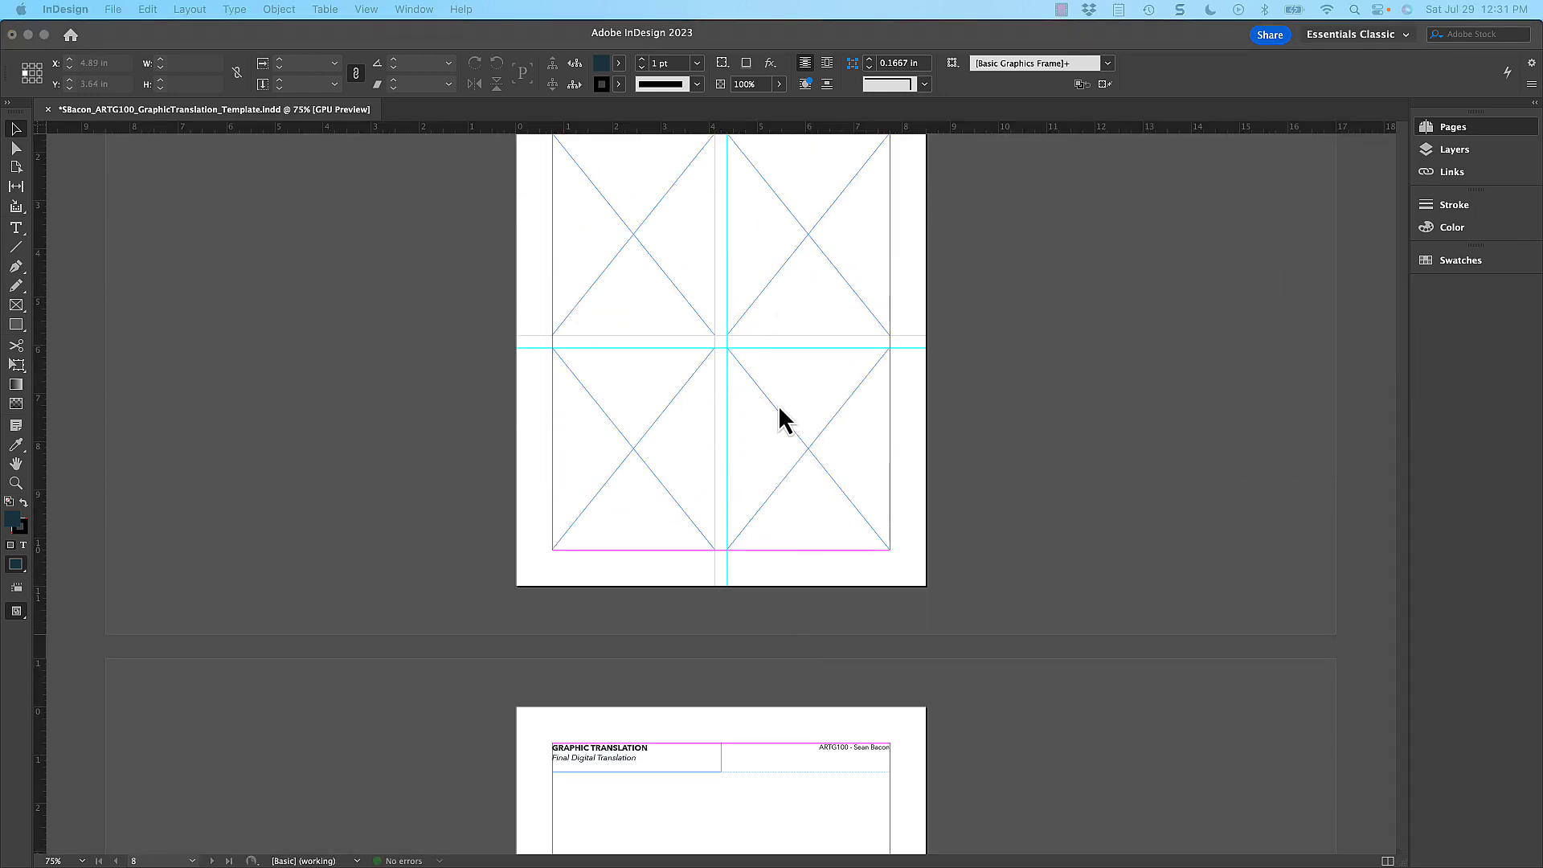
scroll(791, 705, "up", 14)
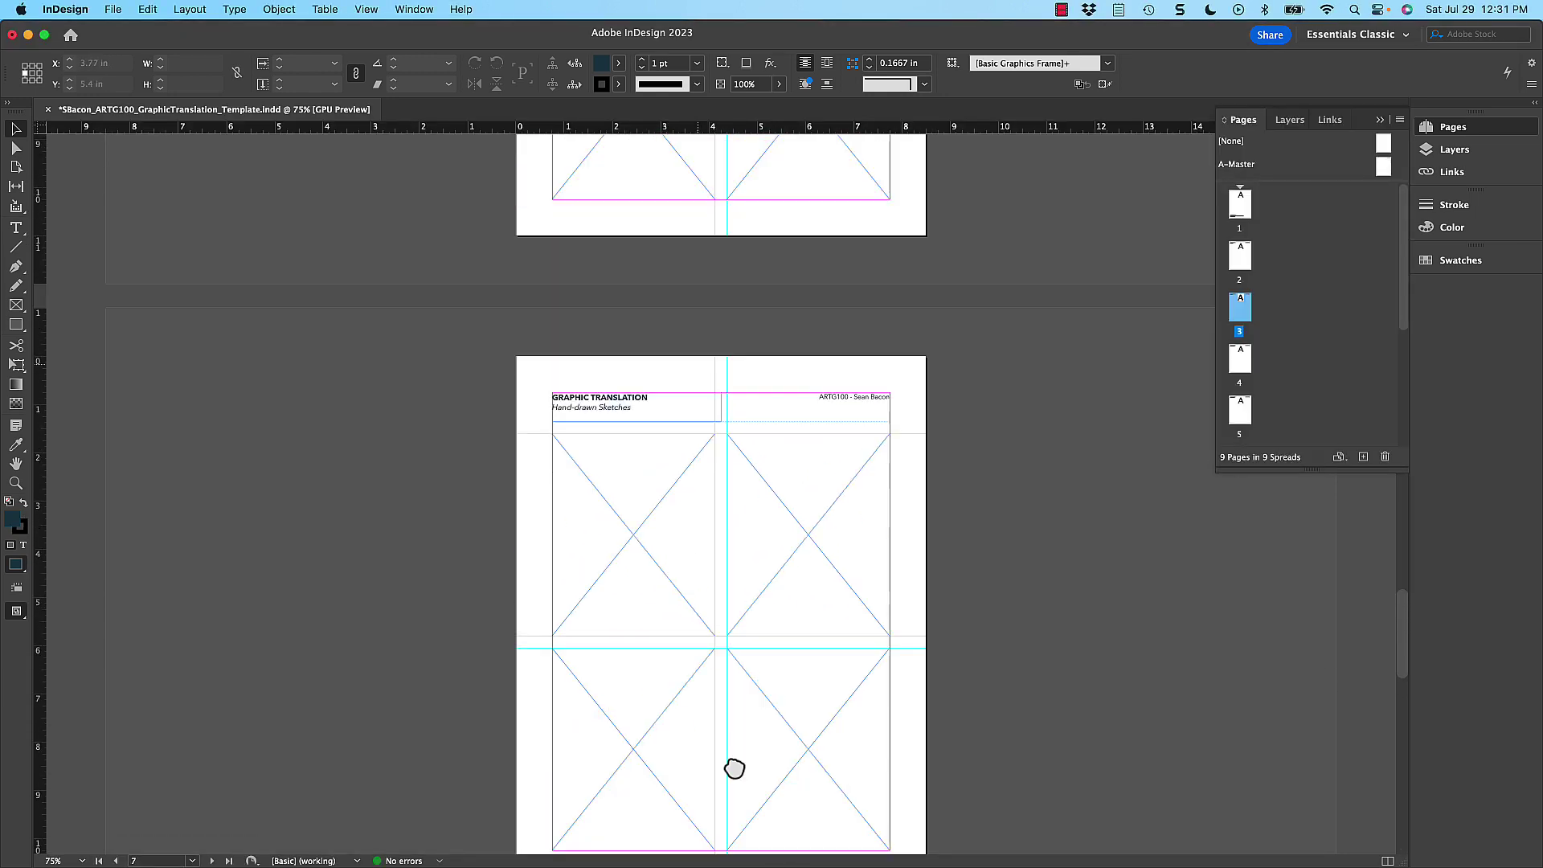
scroll(701, 708, "up", 14)
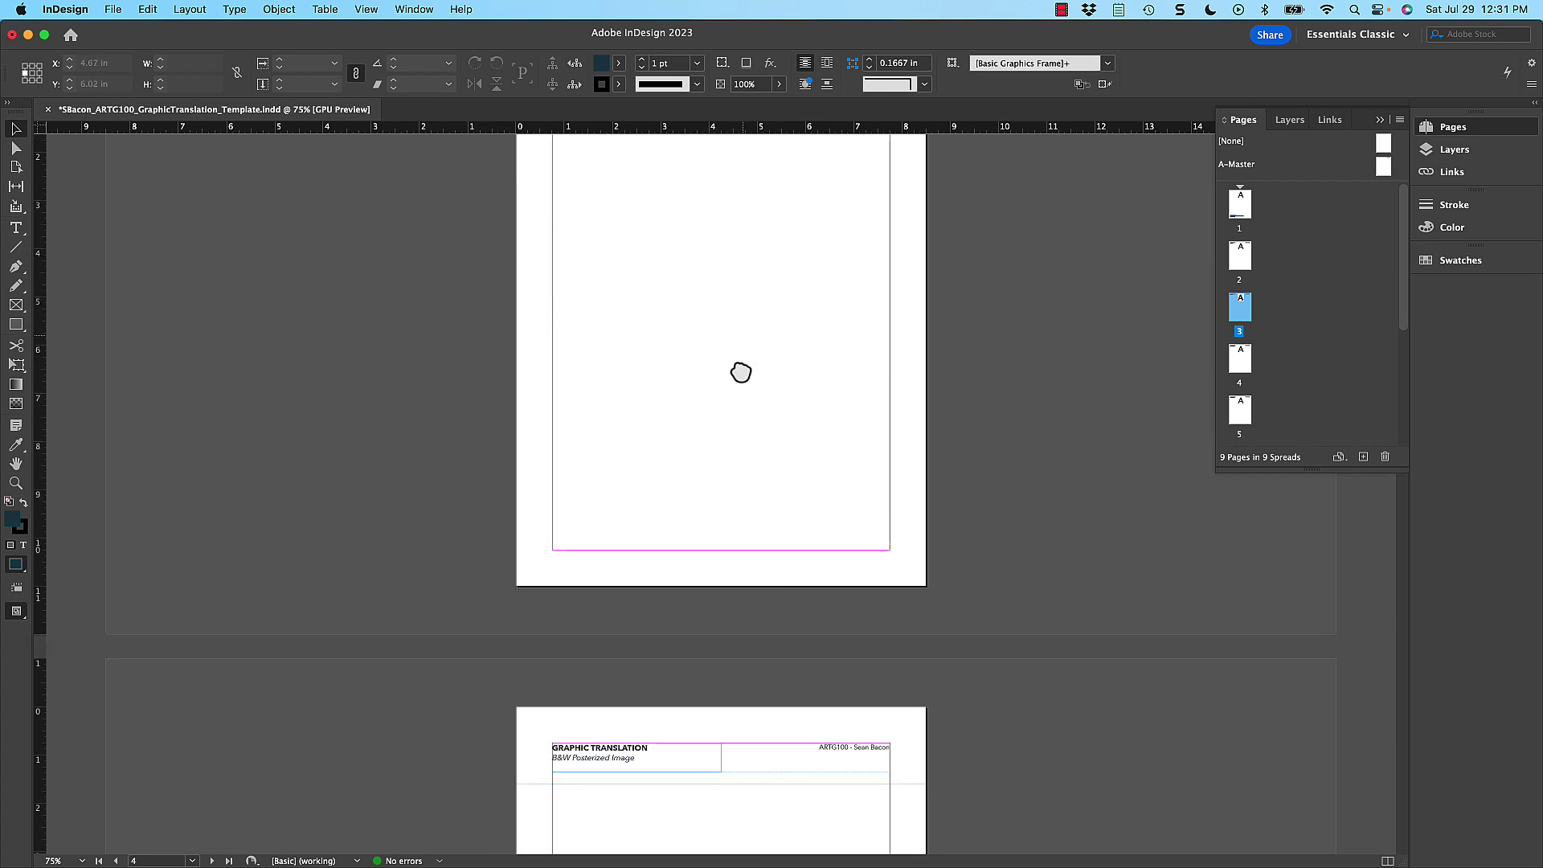
scroll(750, 407, "up", 18)
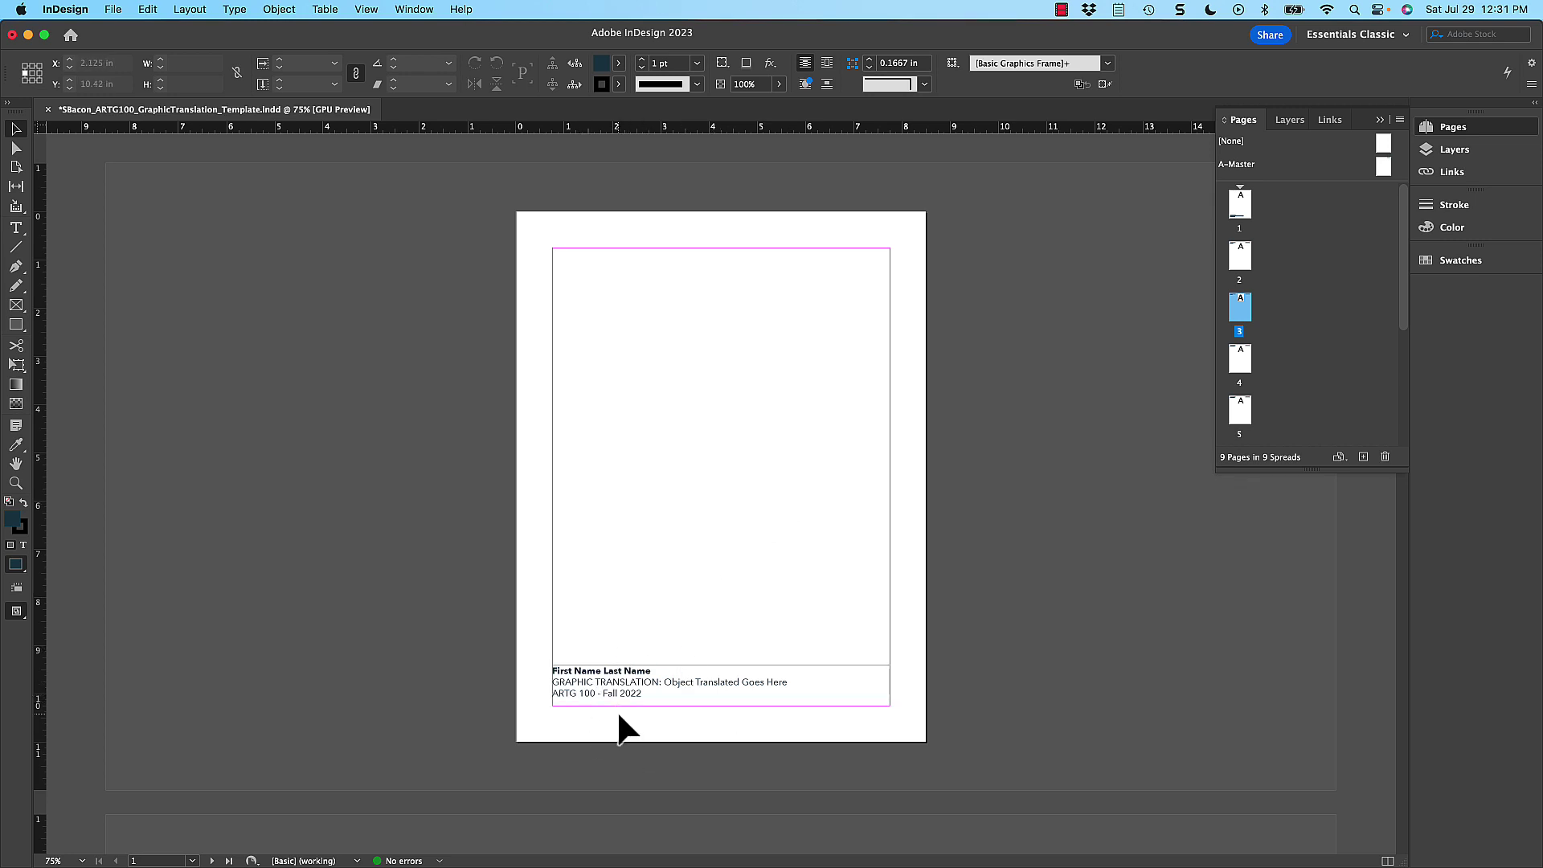
left_click(615, 682)
triple_click(617, 682)
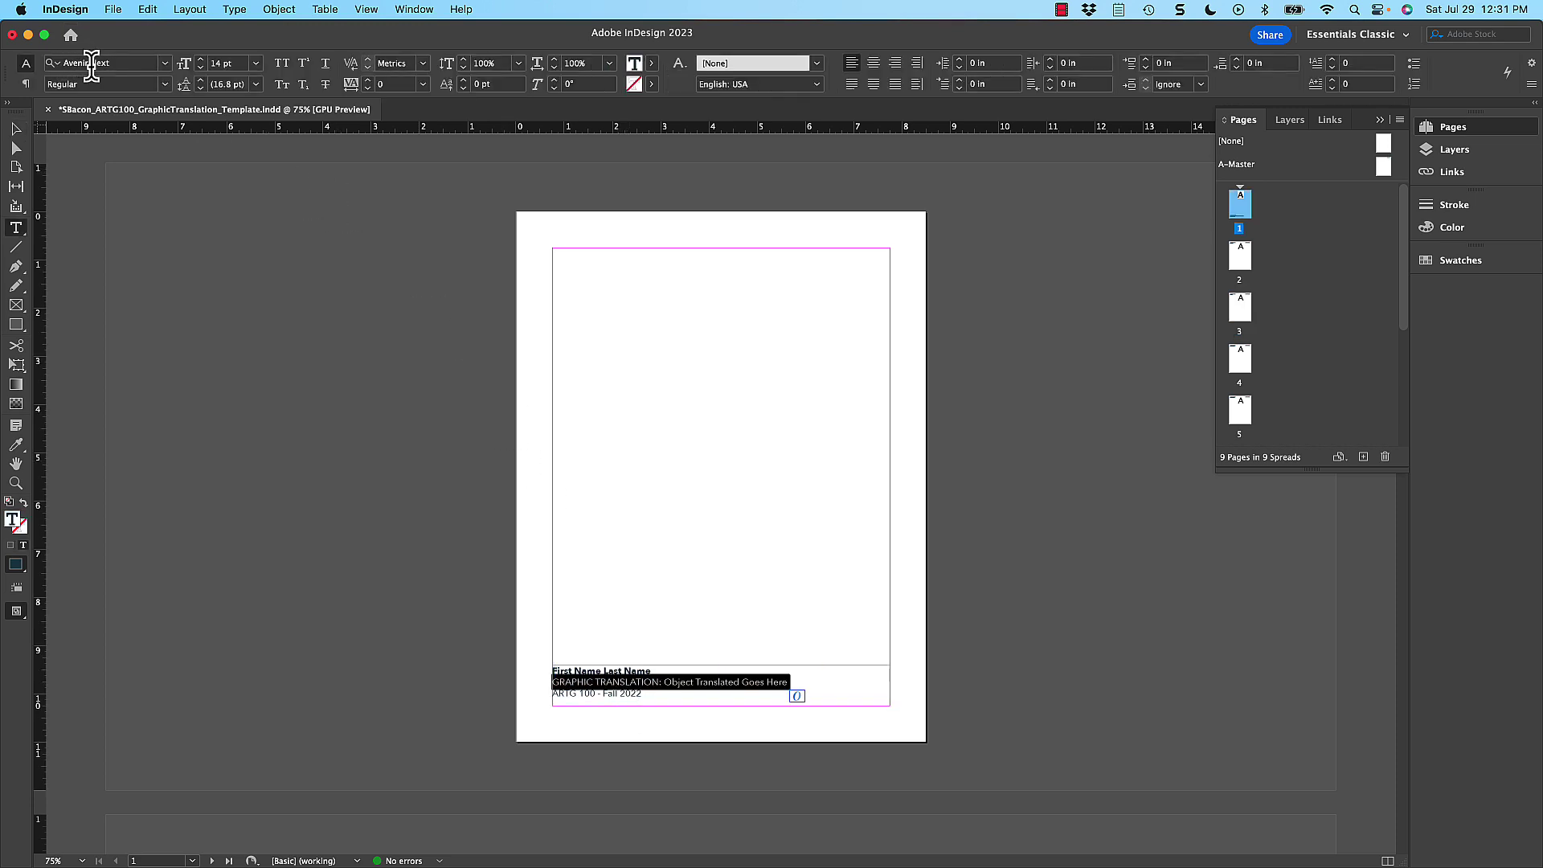
left_click(25, 135)
left_click(1004, 469)
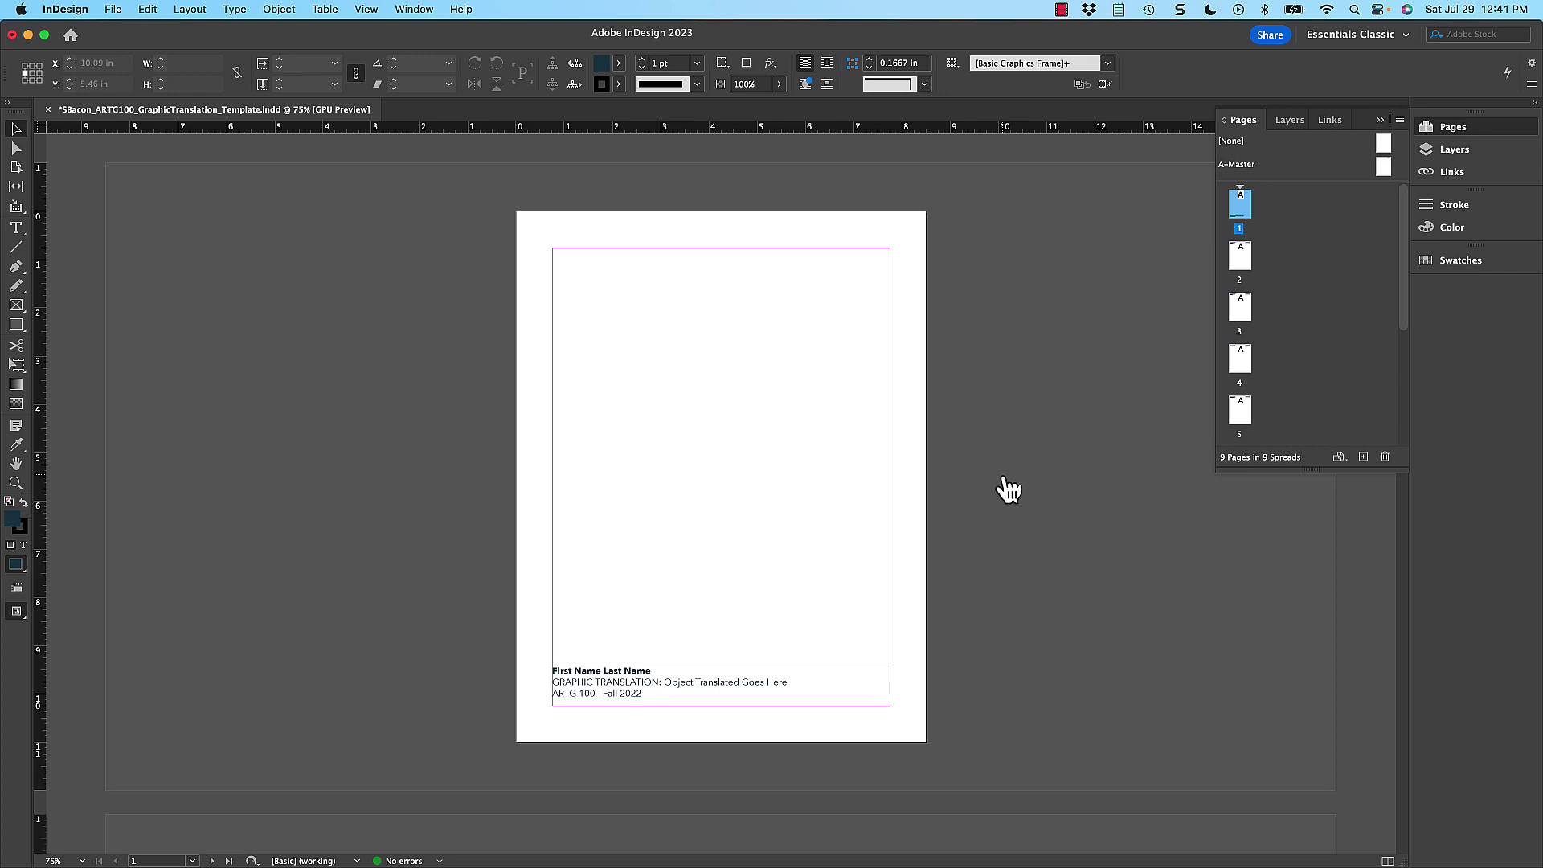
- Switch to Chrome showing the Google Images results for "bee"
key("super+Tab")
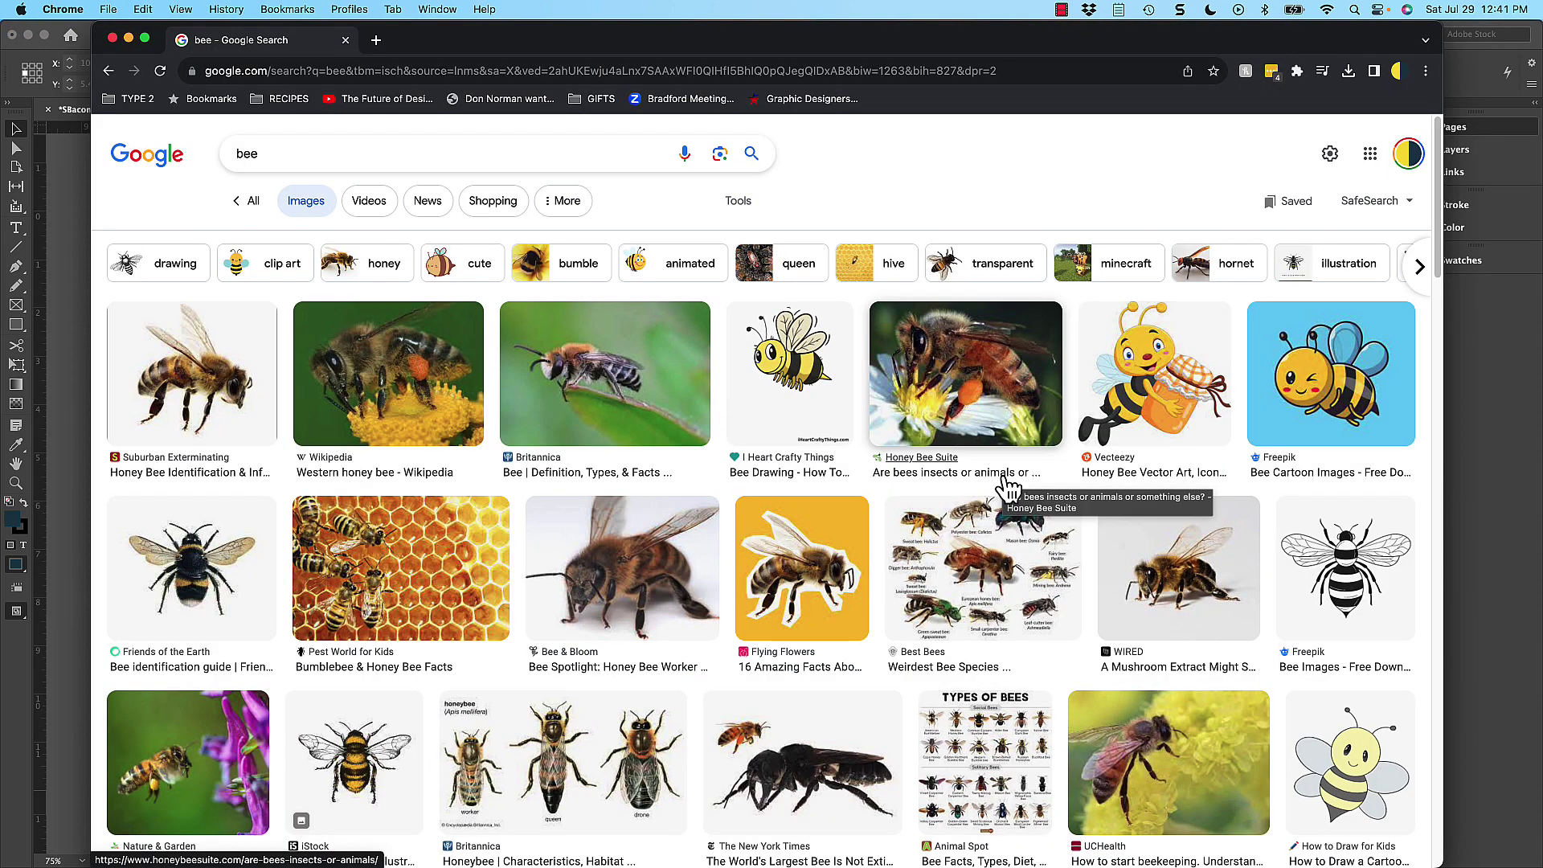
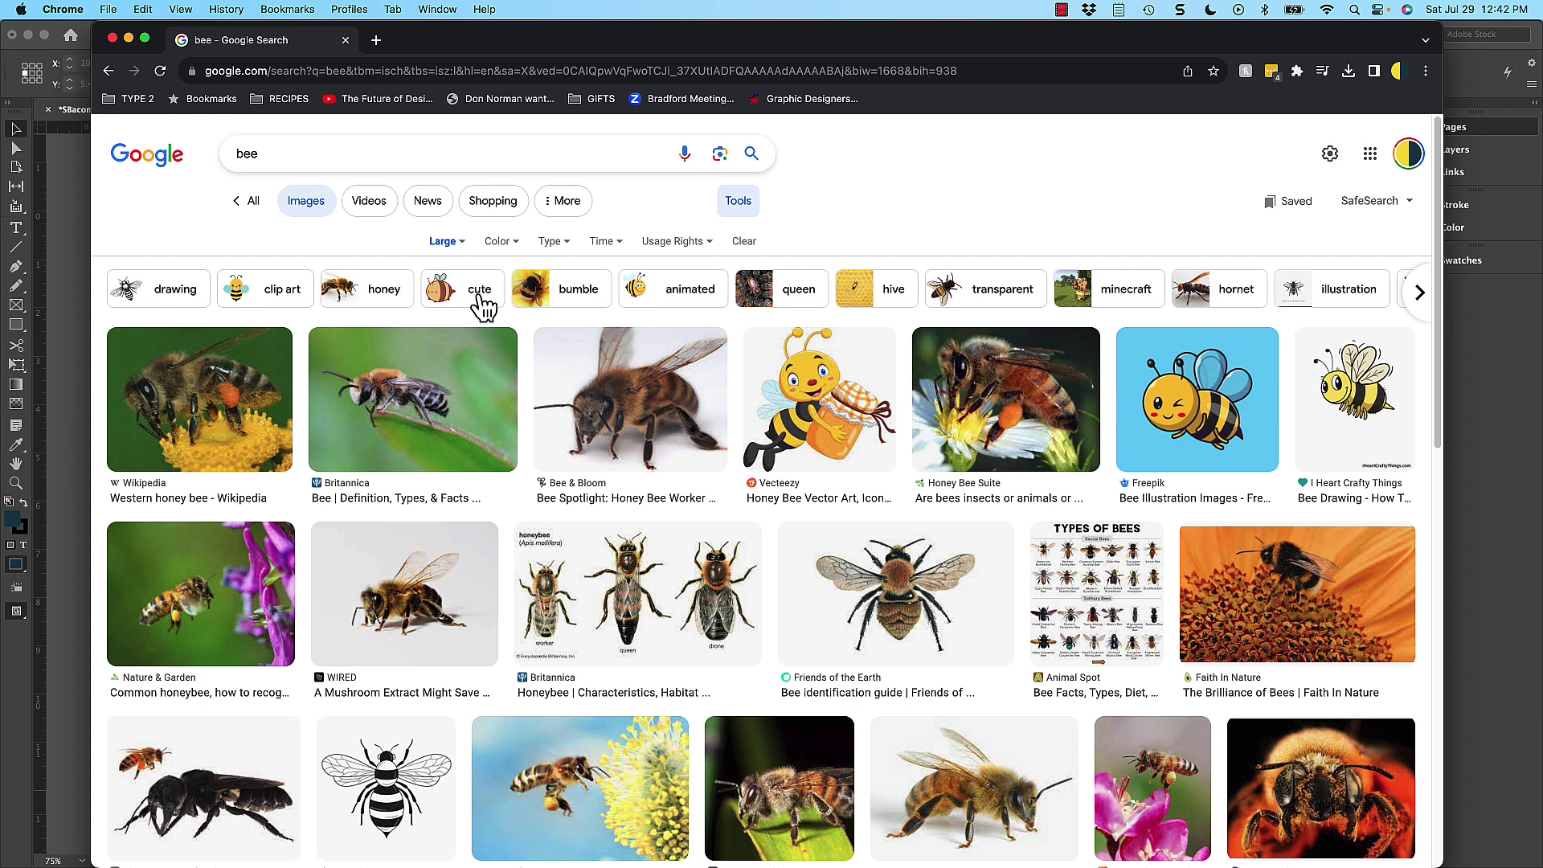
left_click(830, 393)
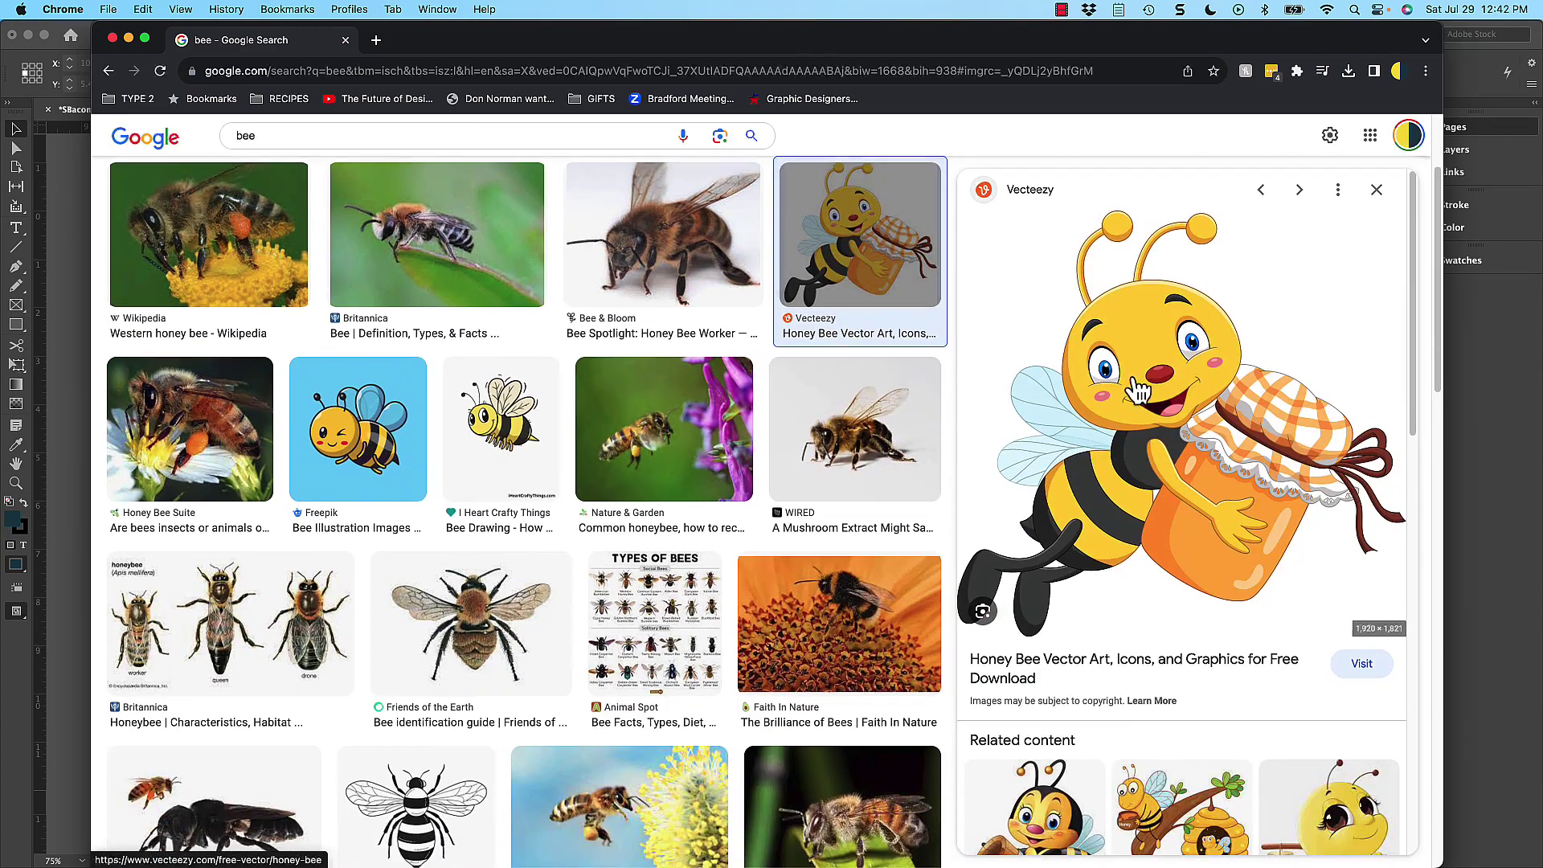
left_click(1376, 191)
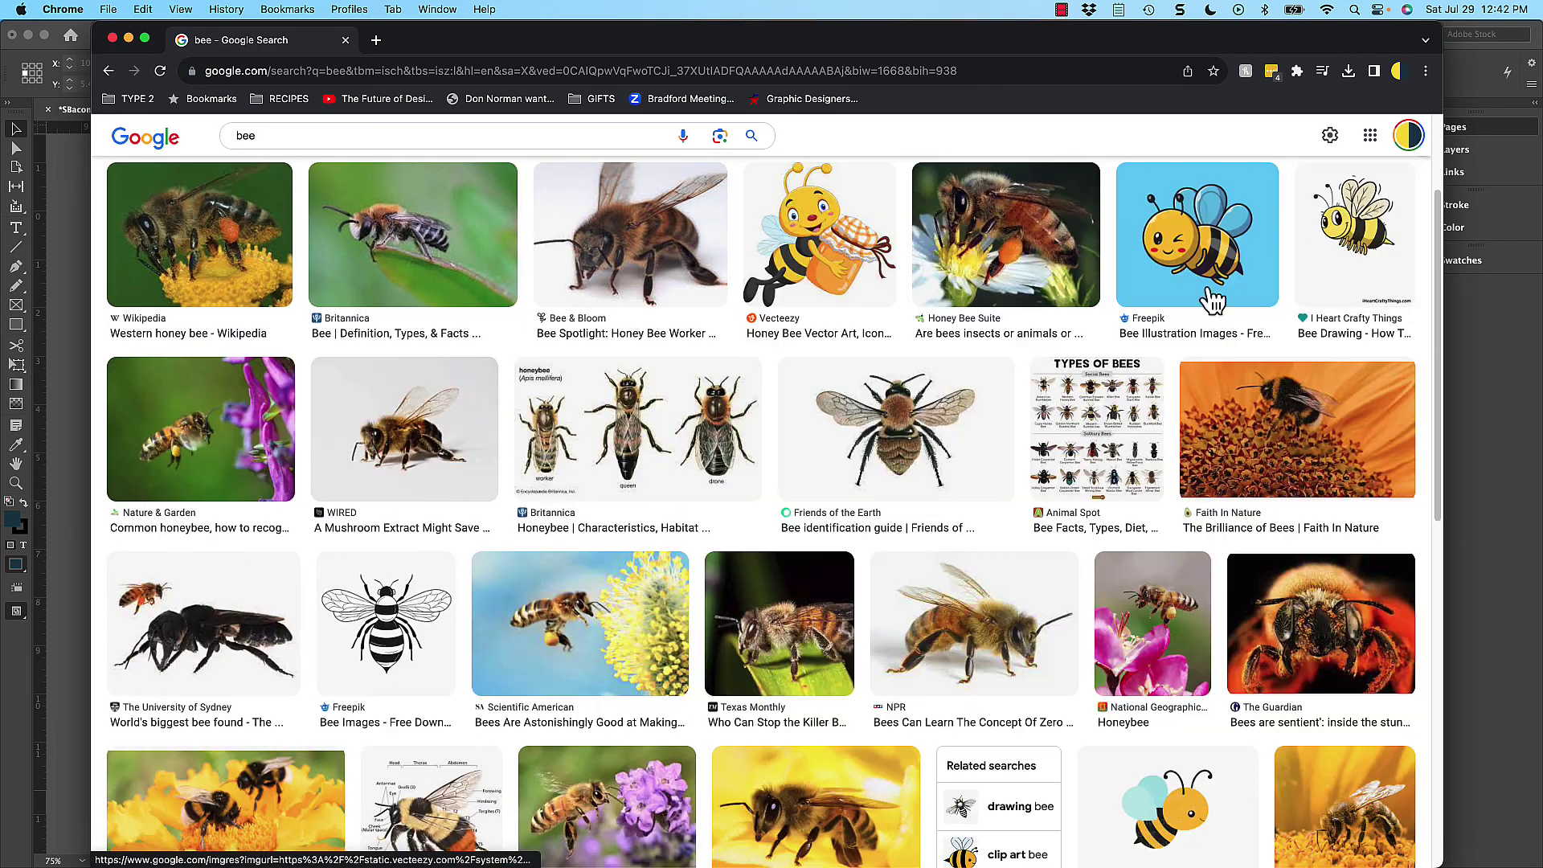
left_click(900, 440)
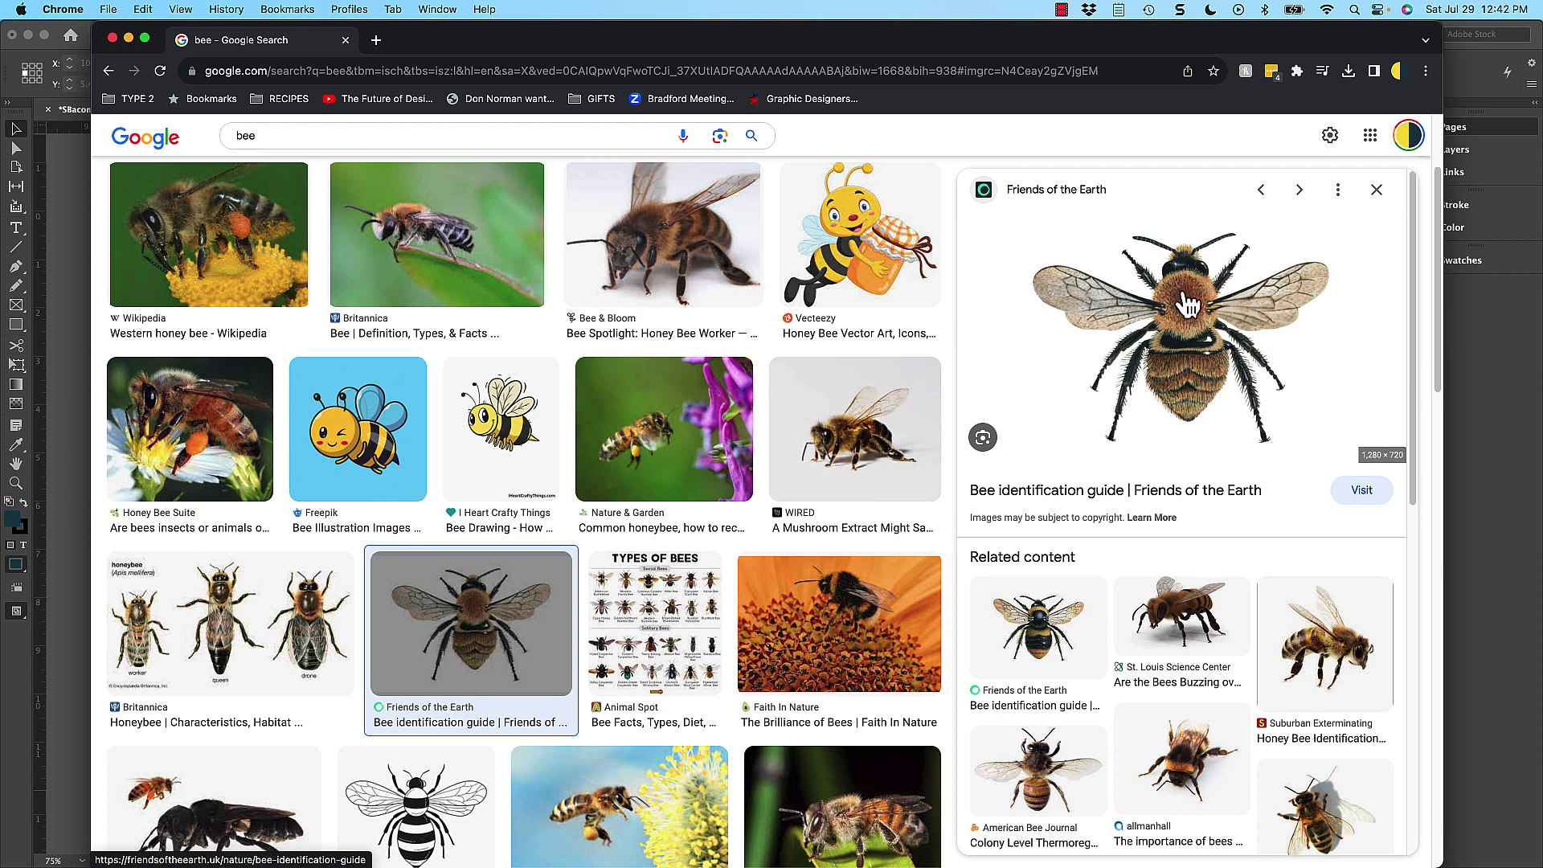
left_click(1379, 191)
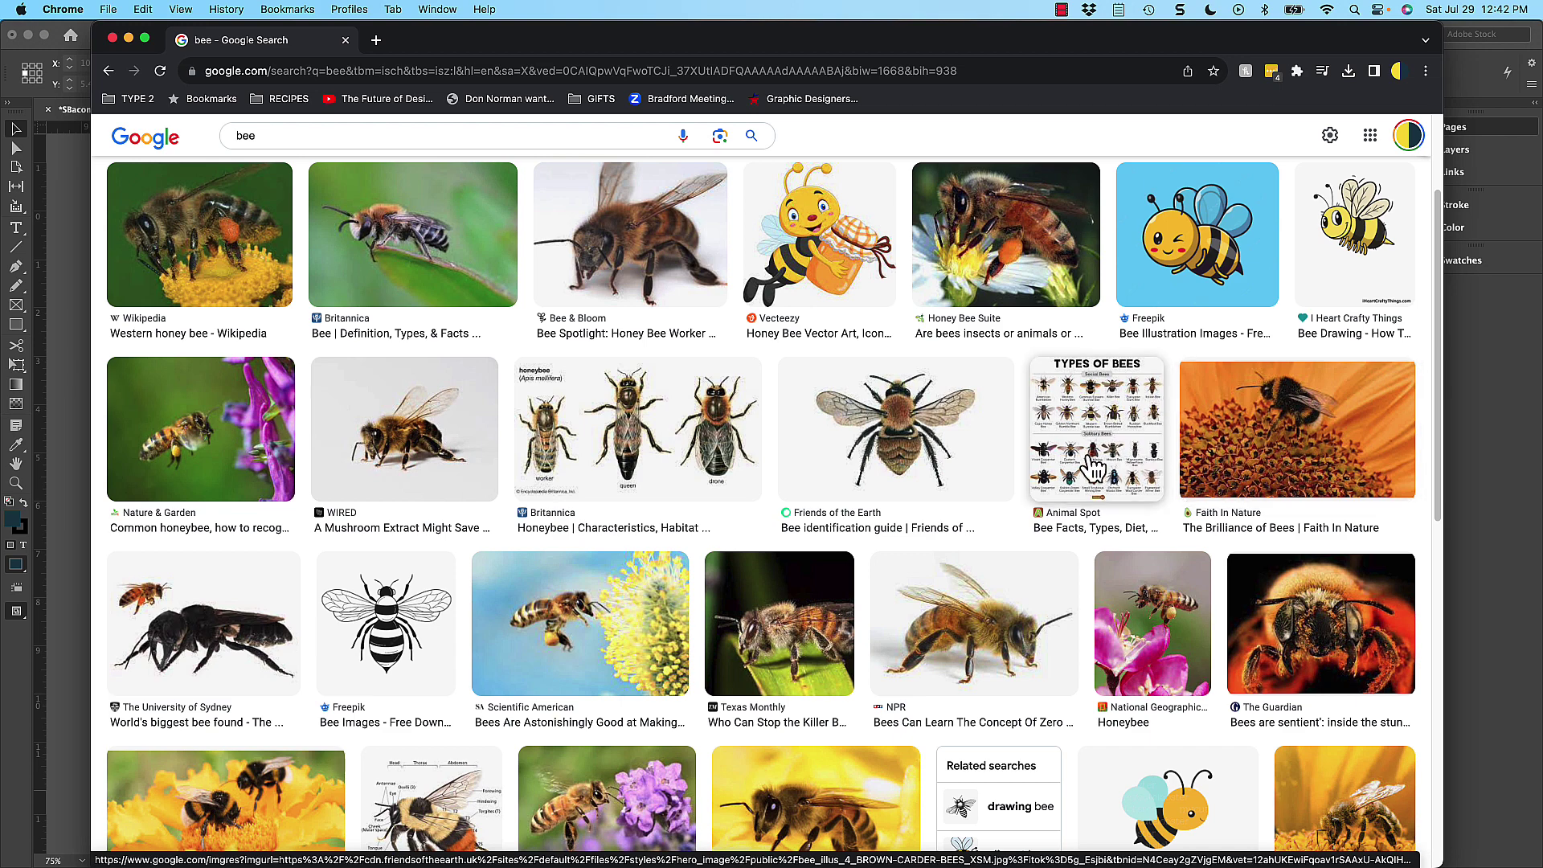
scroll(1086, 456, "down", 3)
scroll(1086, 455, "down", 5)
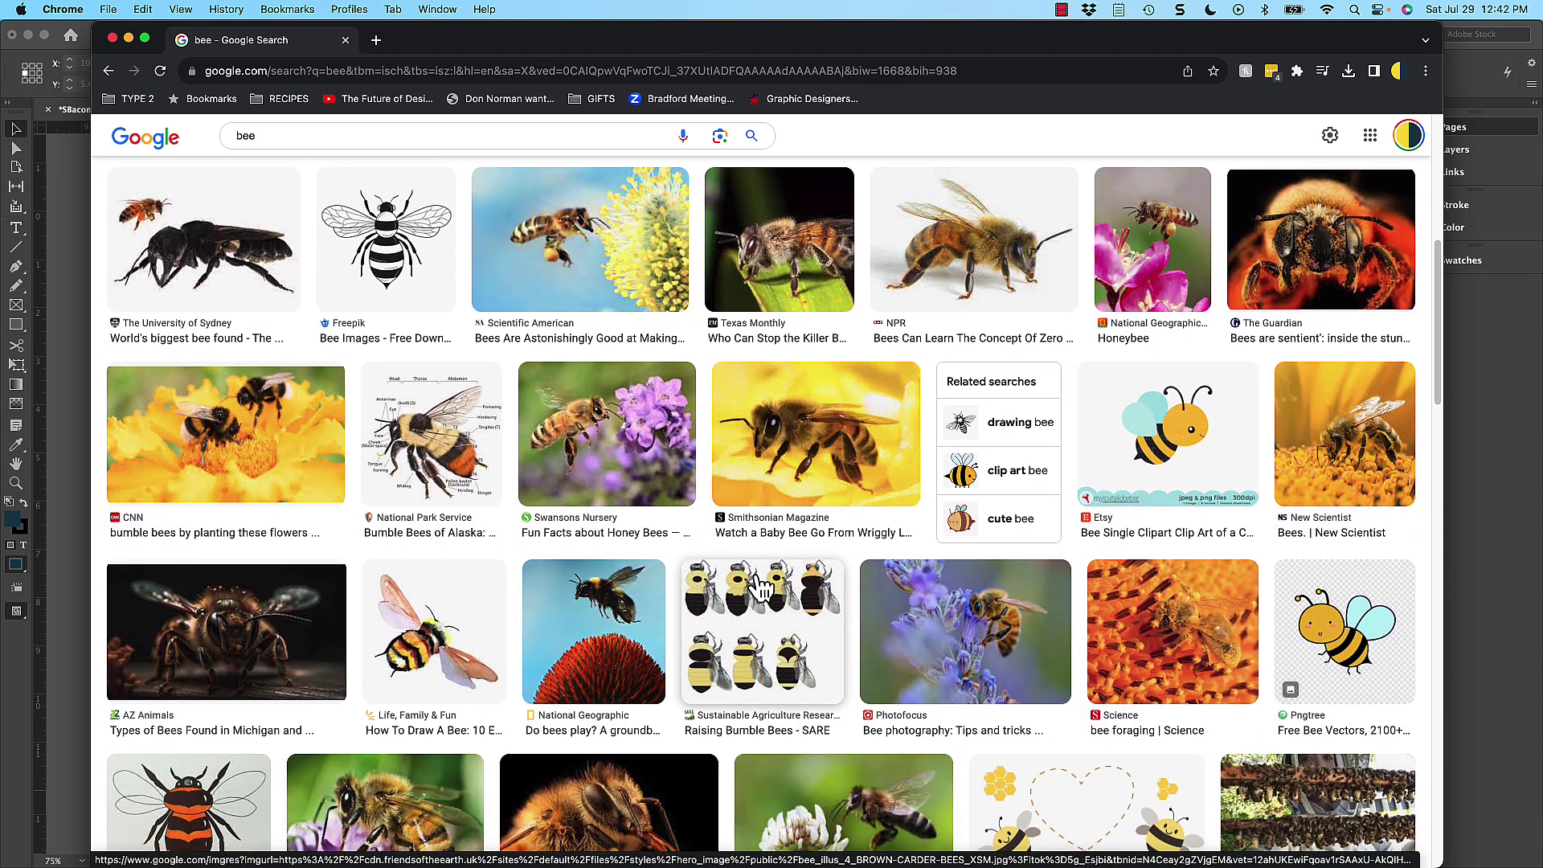
scroll(760, 587, "down", 1)
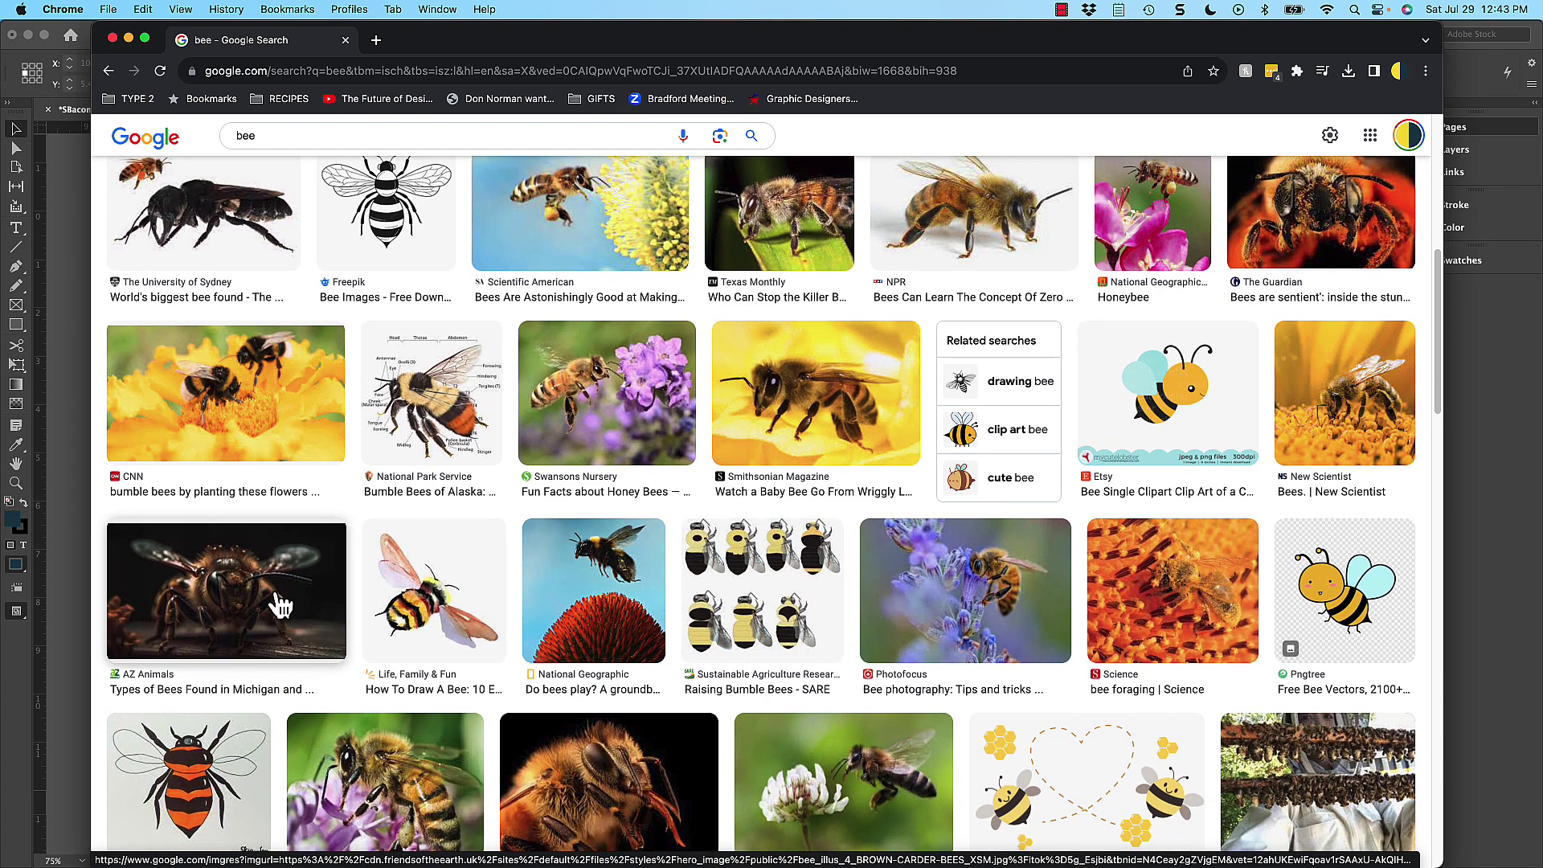
left_click(305, 610)
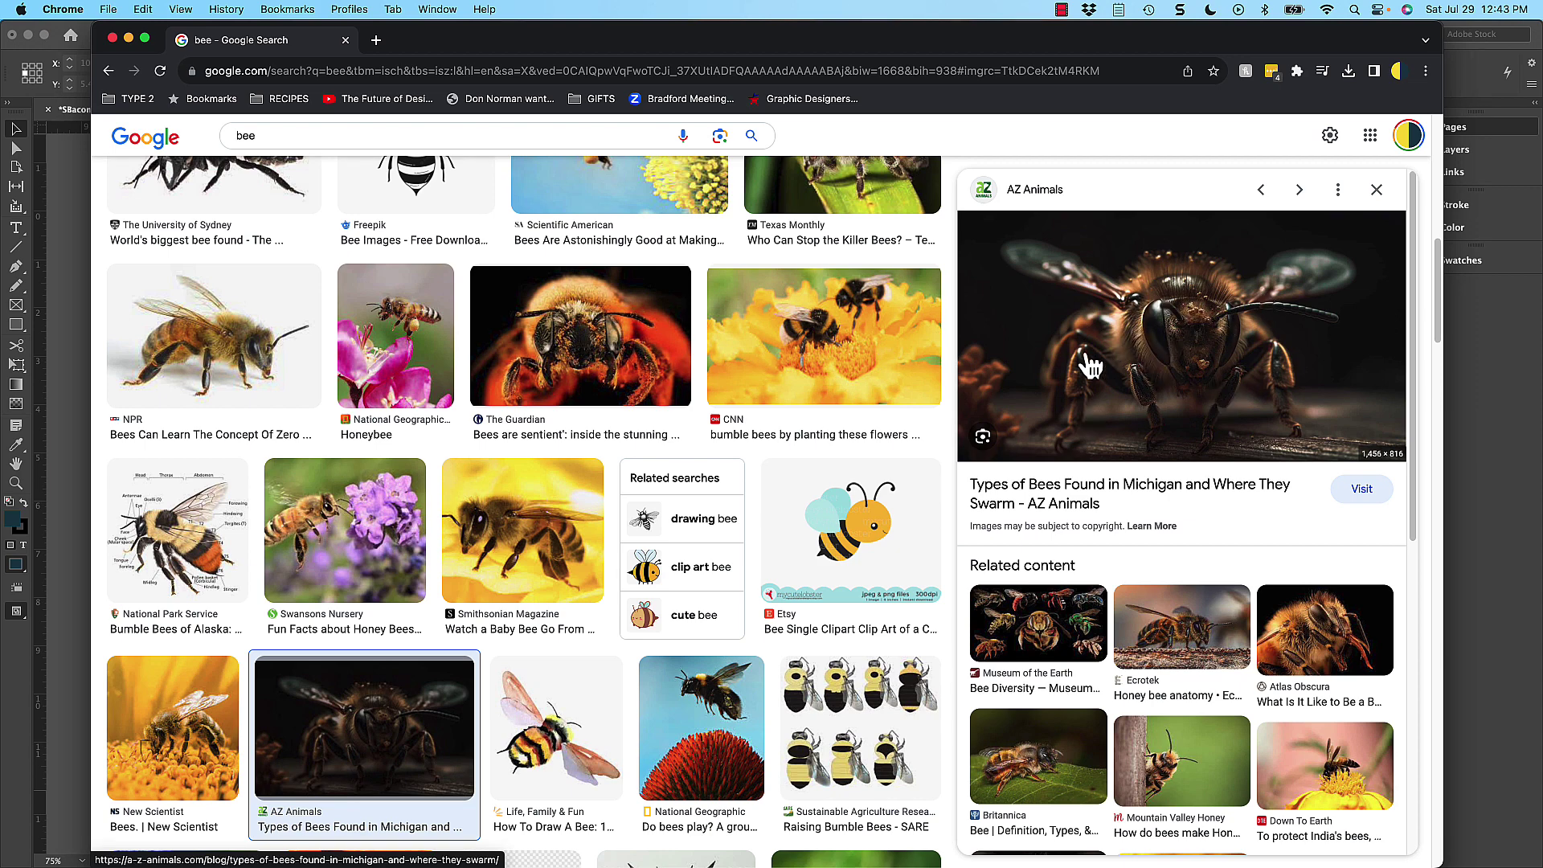
left_click(1030, 775)
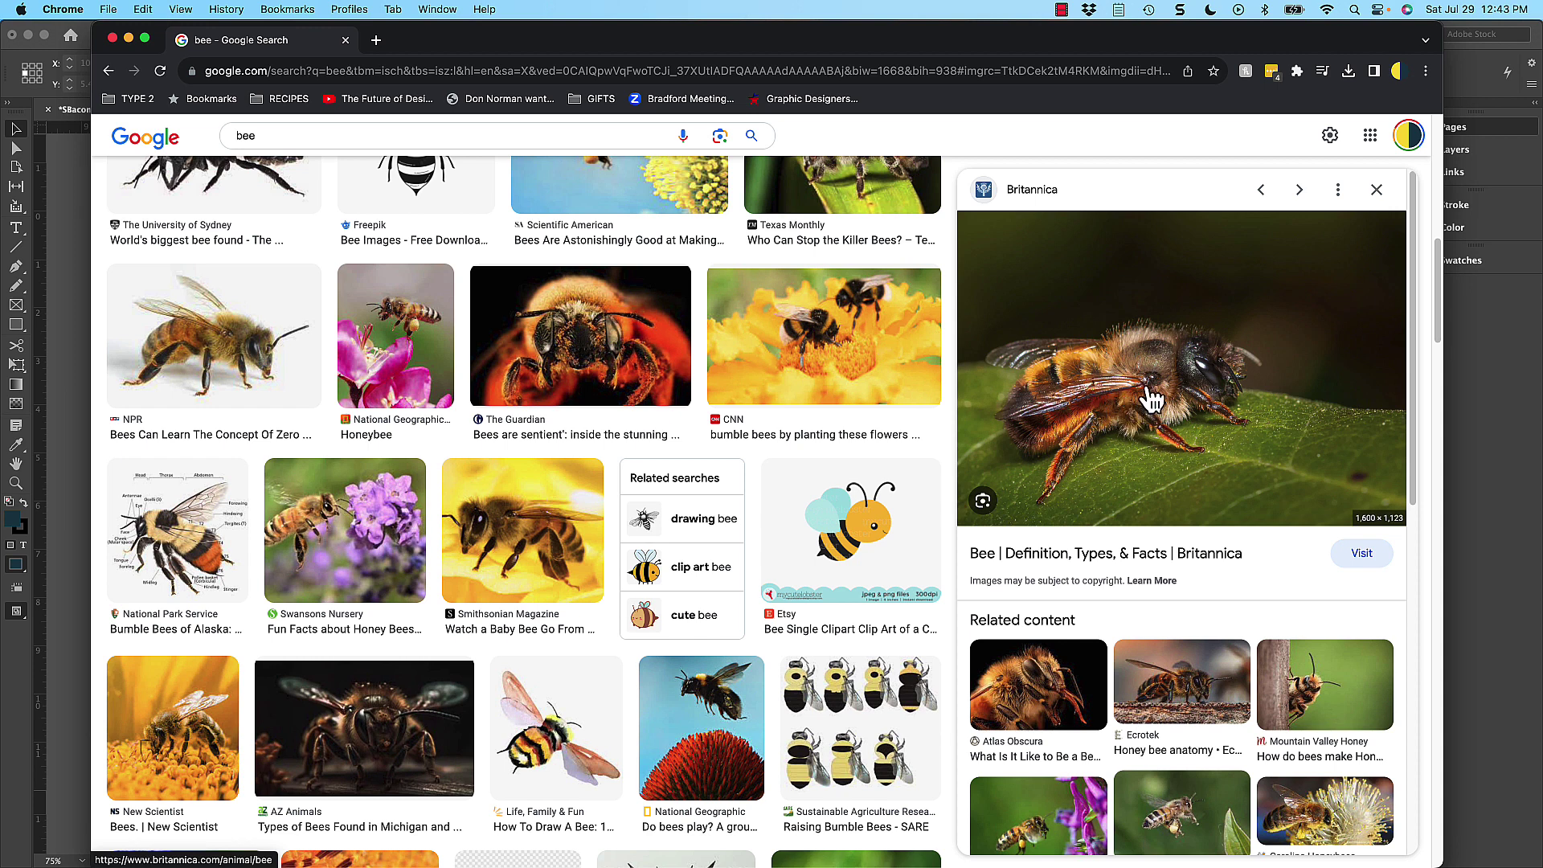
left_click(1377, 191)
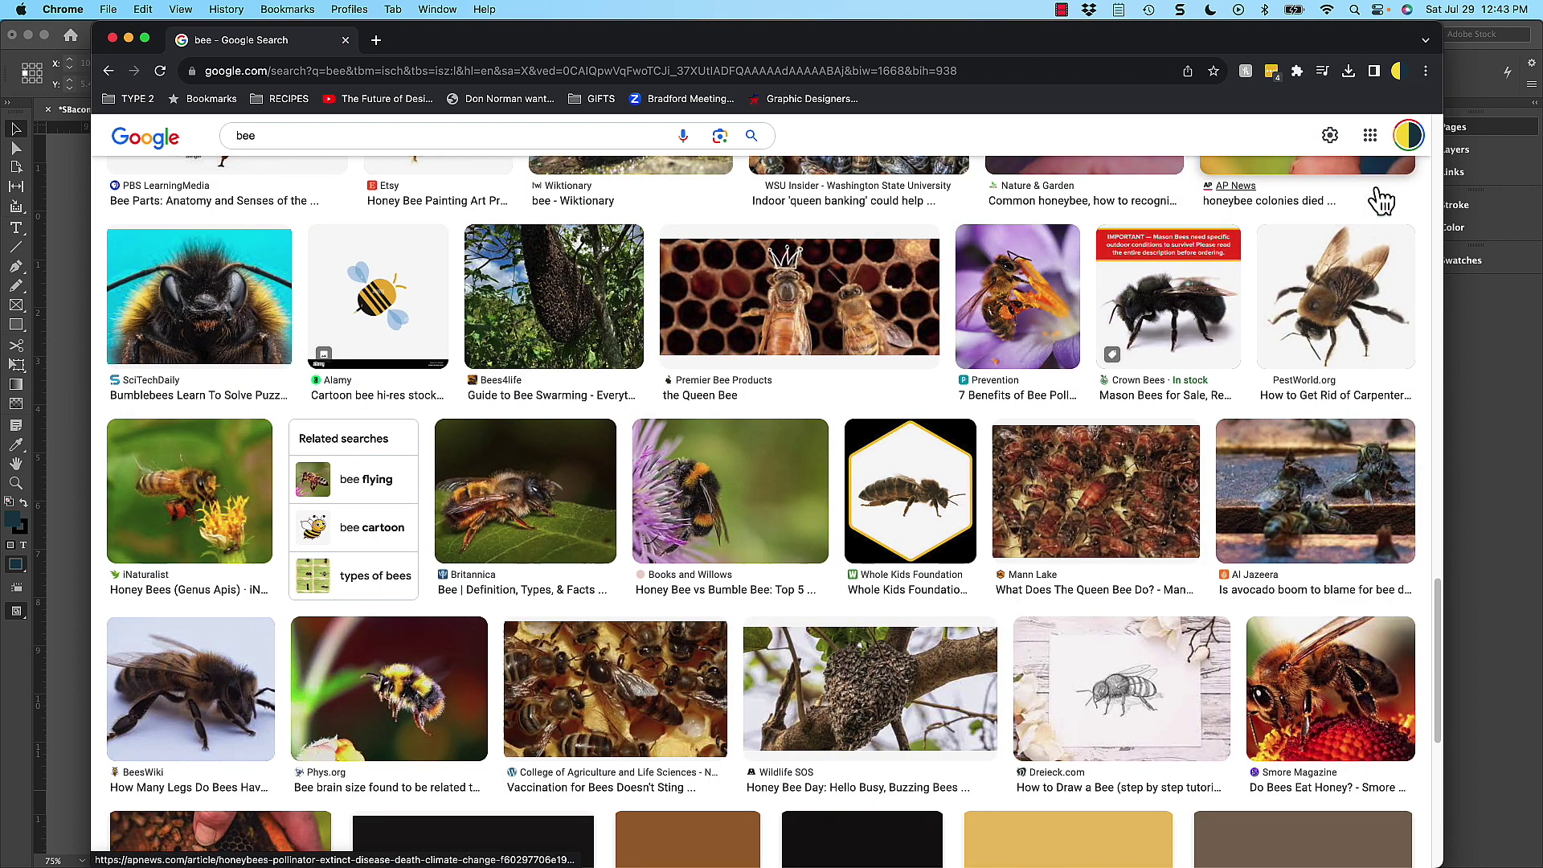
scroll(906, 480, "up", 15)
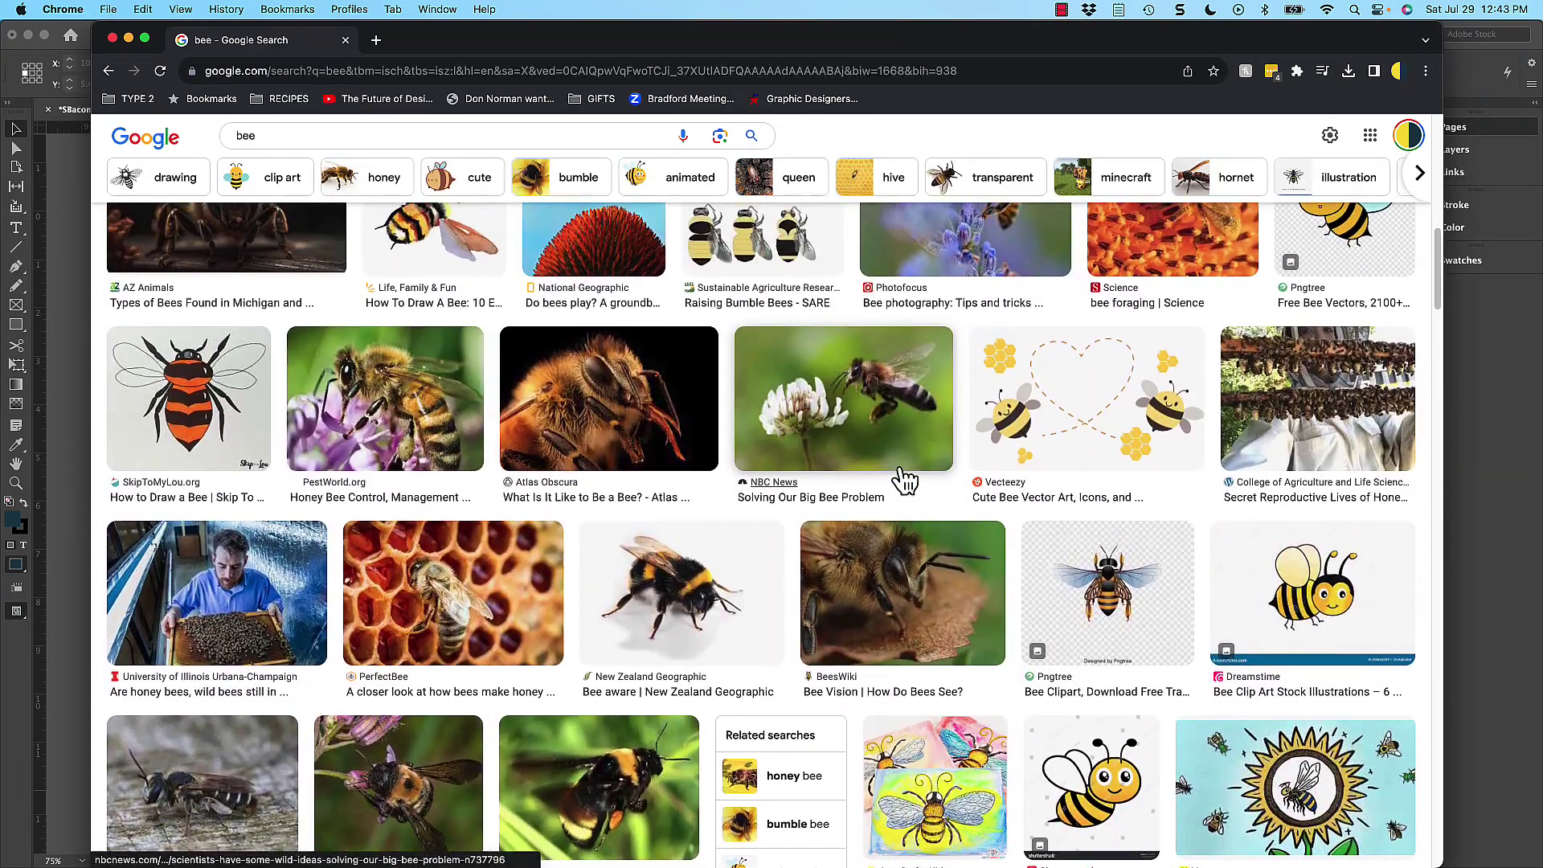
left_click(878, 584)
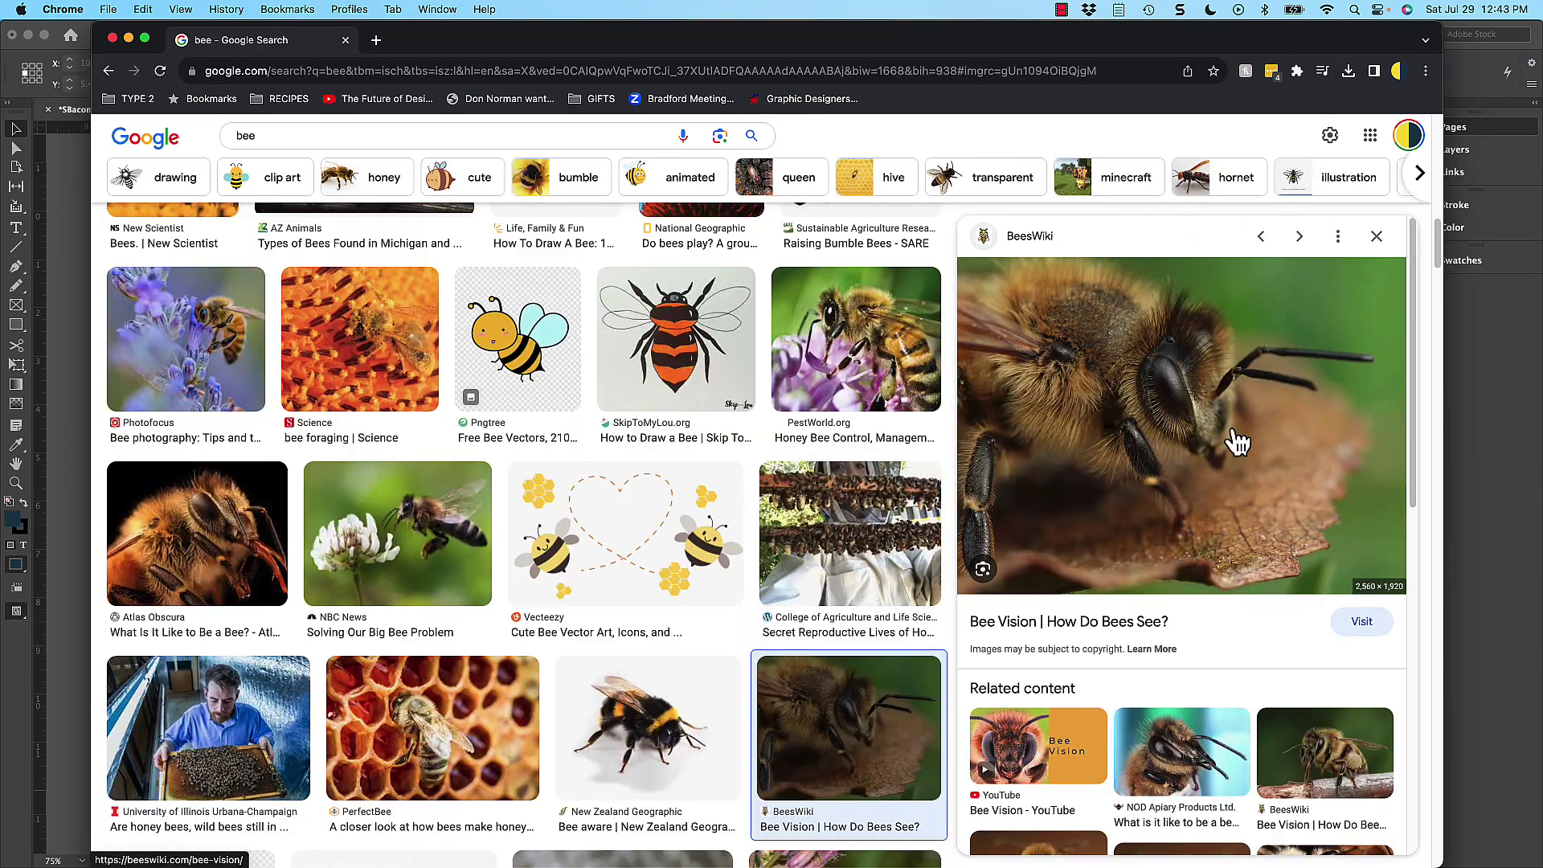
left_click(1376, 236)
scroll(719, 481, "up", 7)
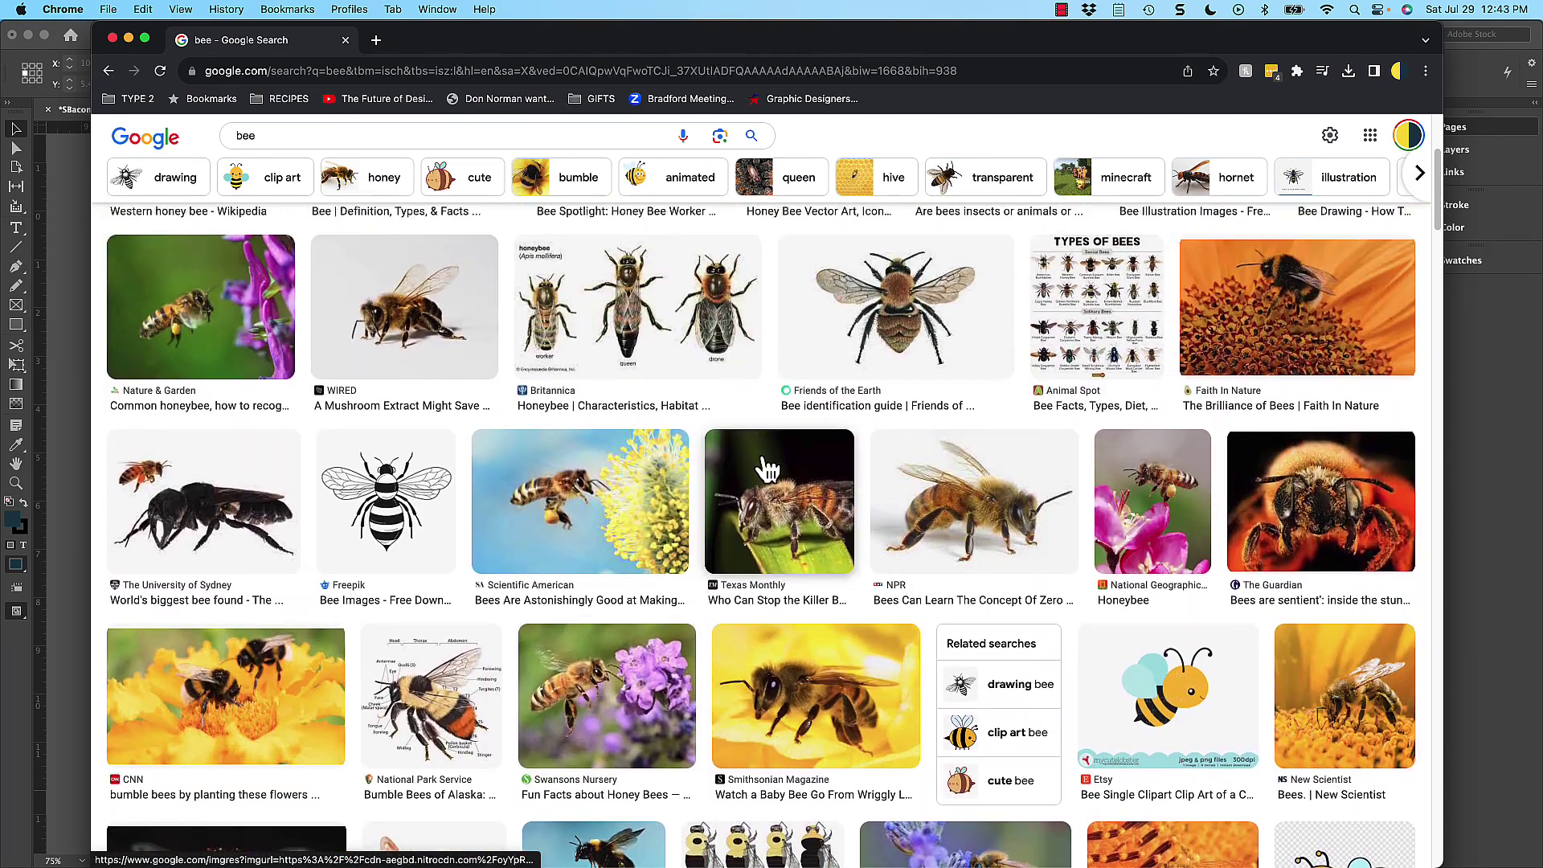
left_click(769, 470)
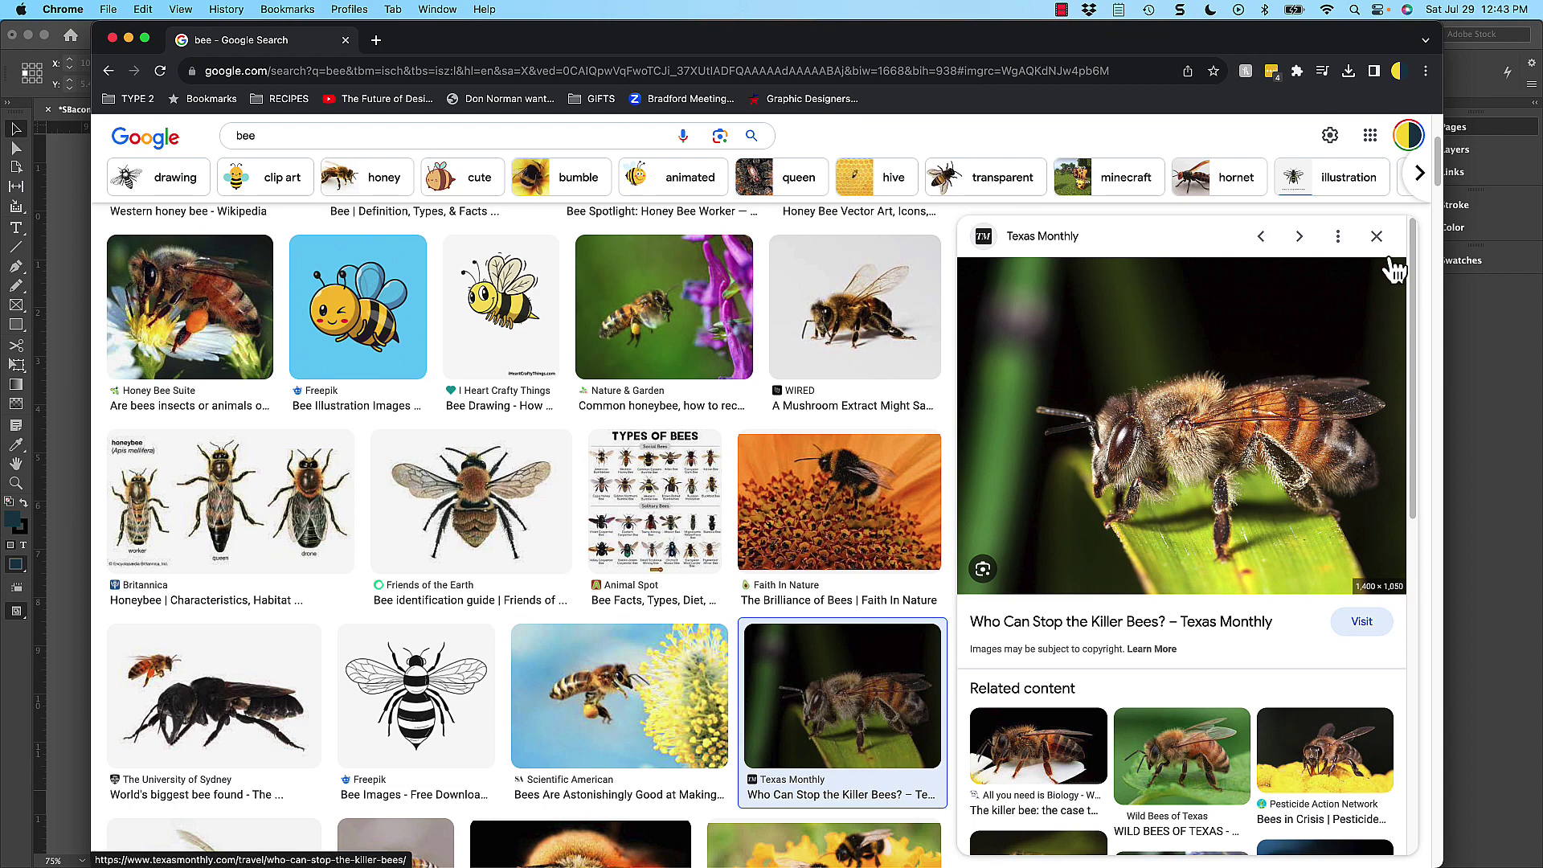
left_click(1376, 236)
scroll(1165, 466, "up", 2)
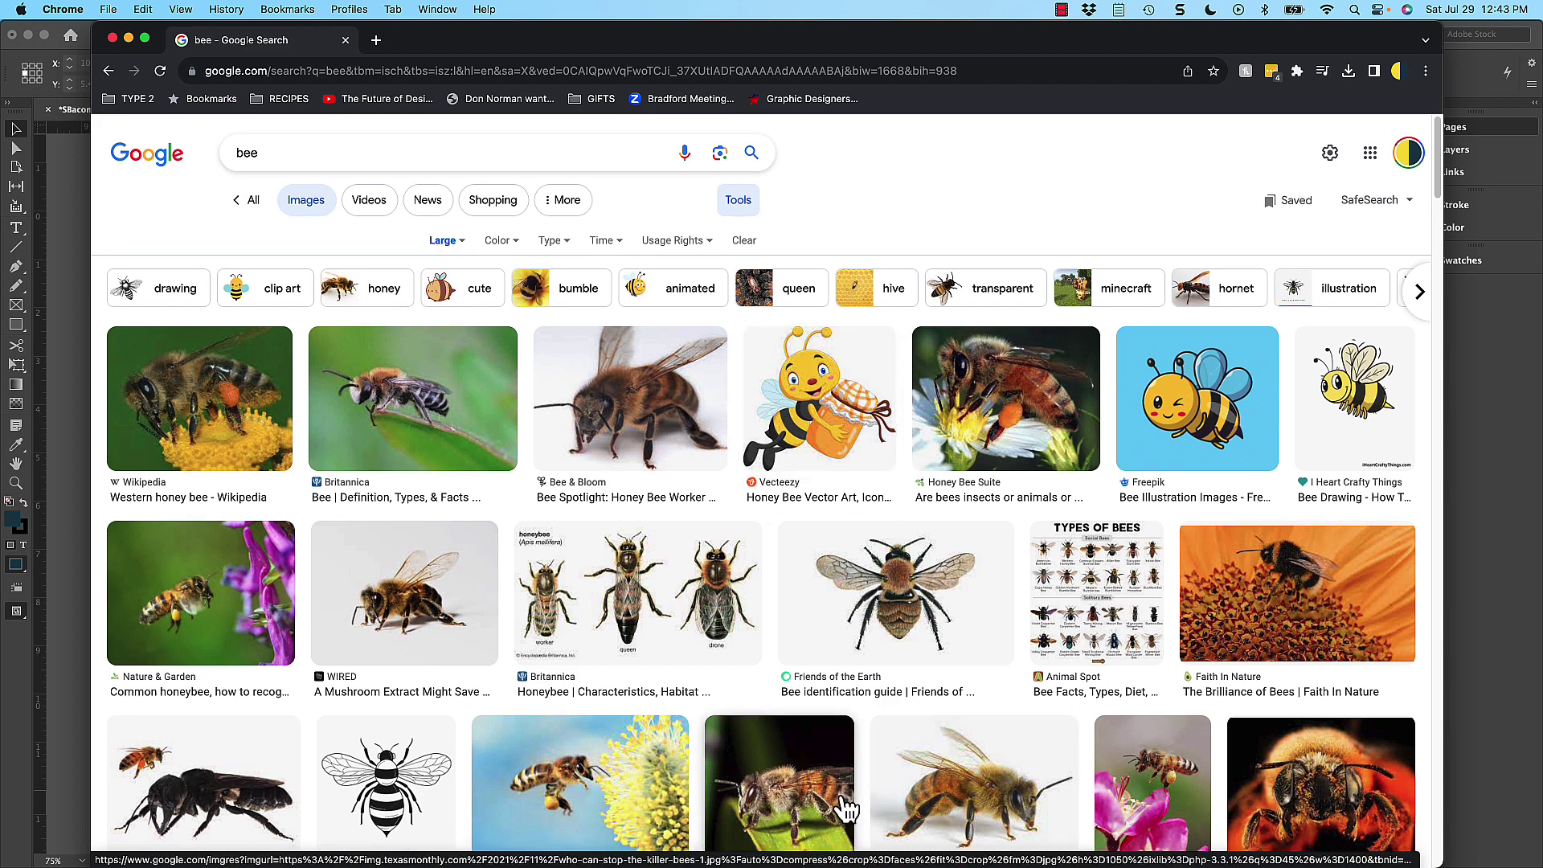
scroll(845, 810, "down", 2)
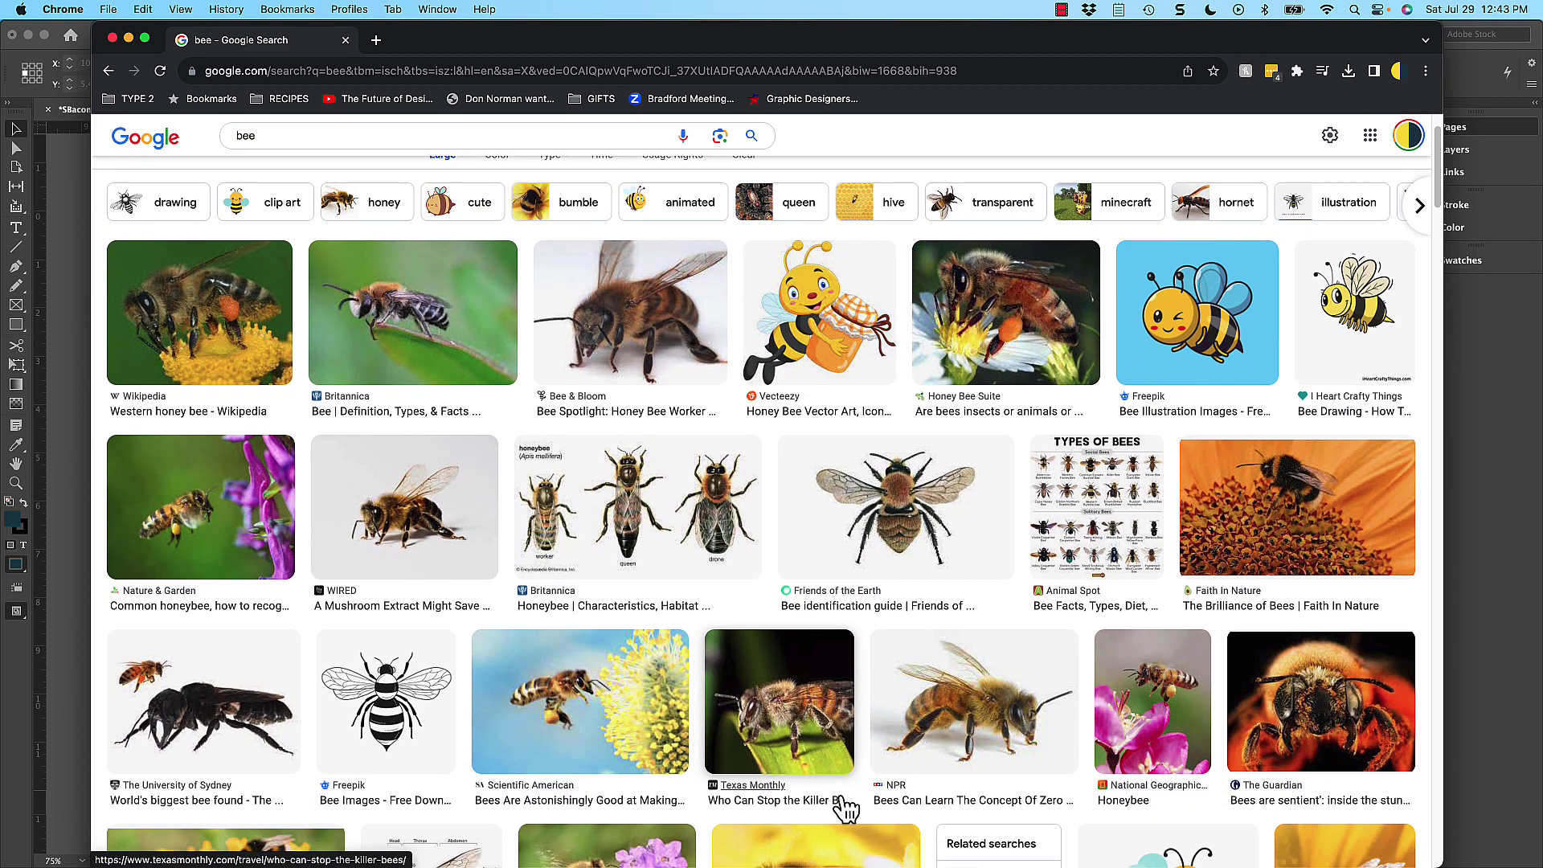
scroll(845, 807, "down", 3)
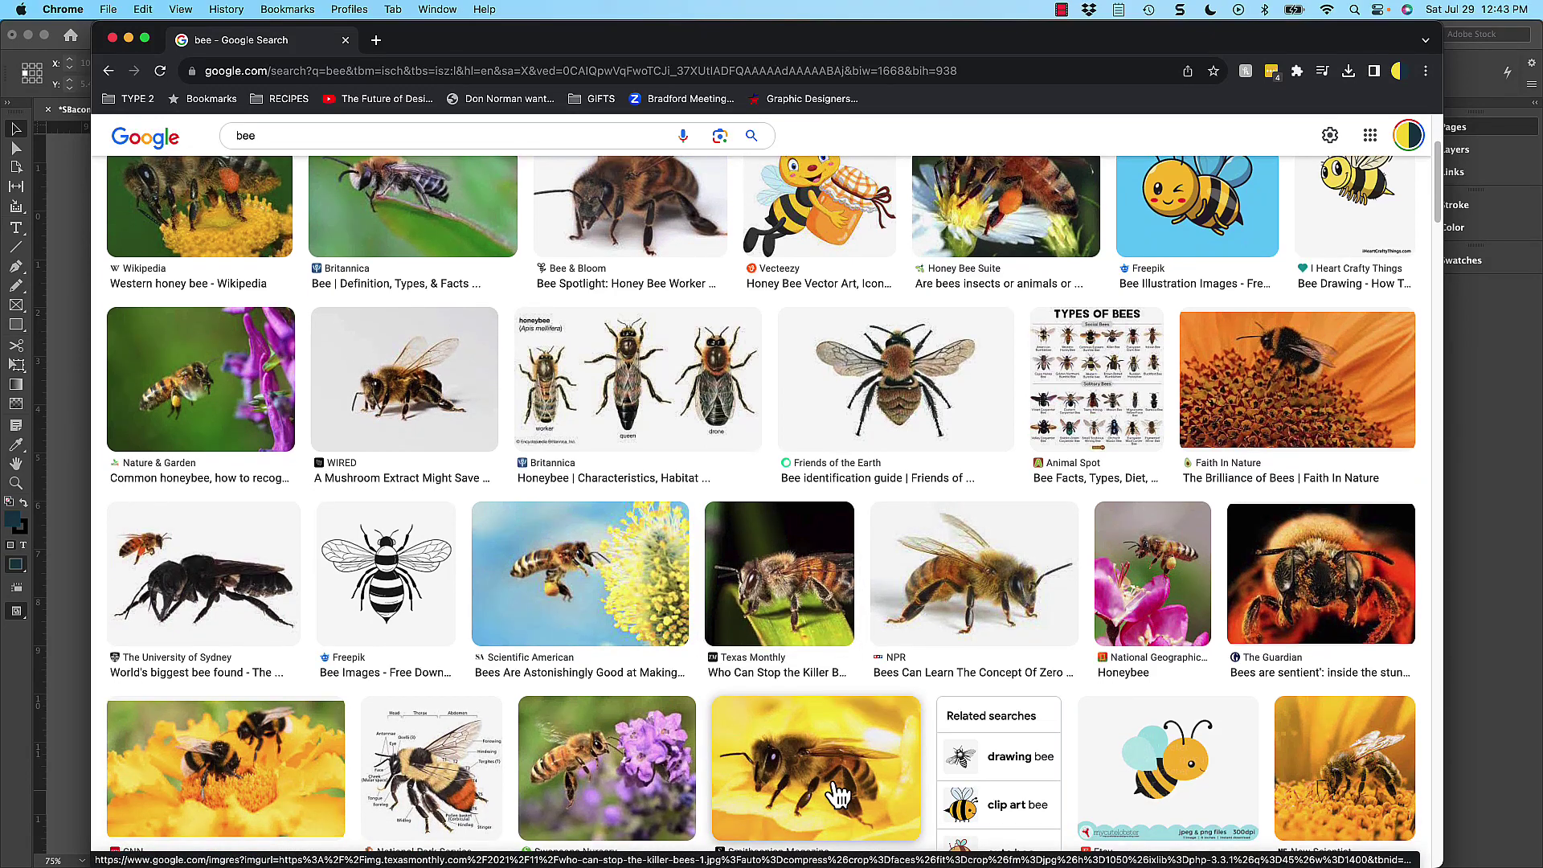
scroll(840, 783, "down", 6)
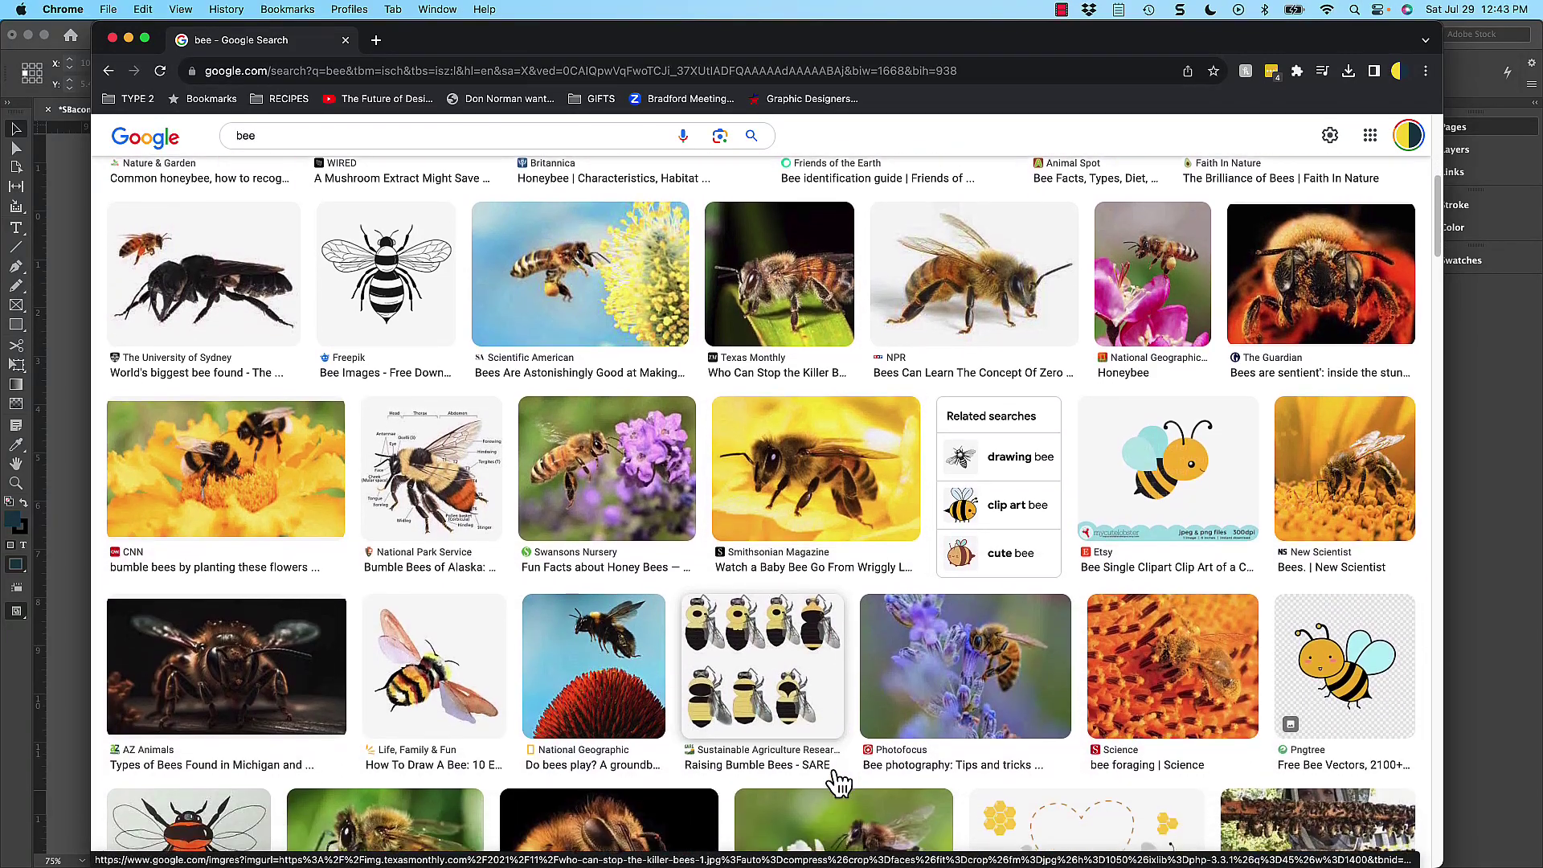
scroll(839, 784, "down", 5)
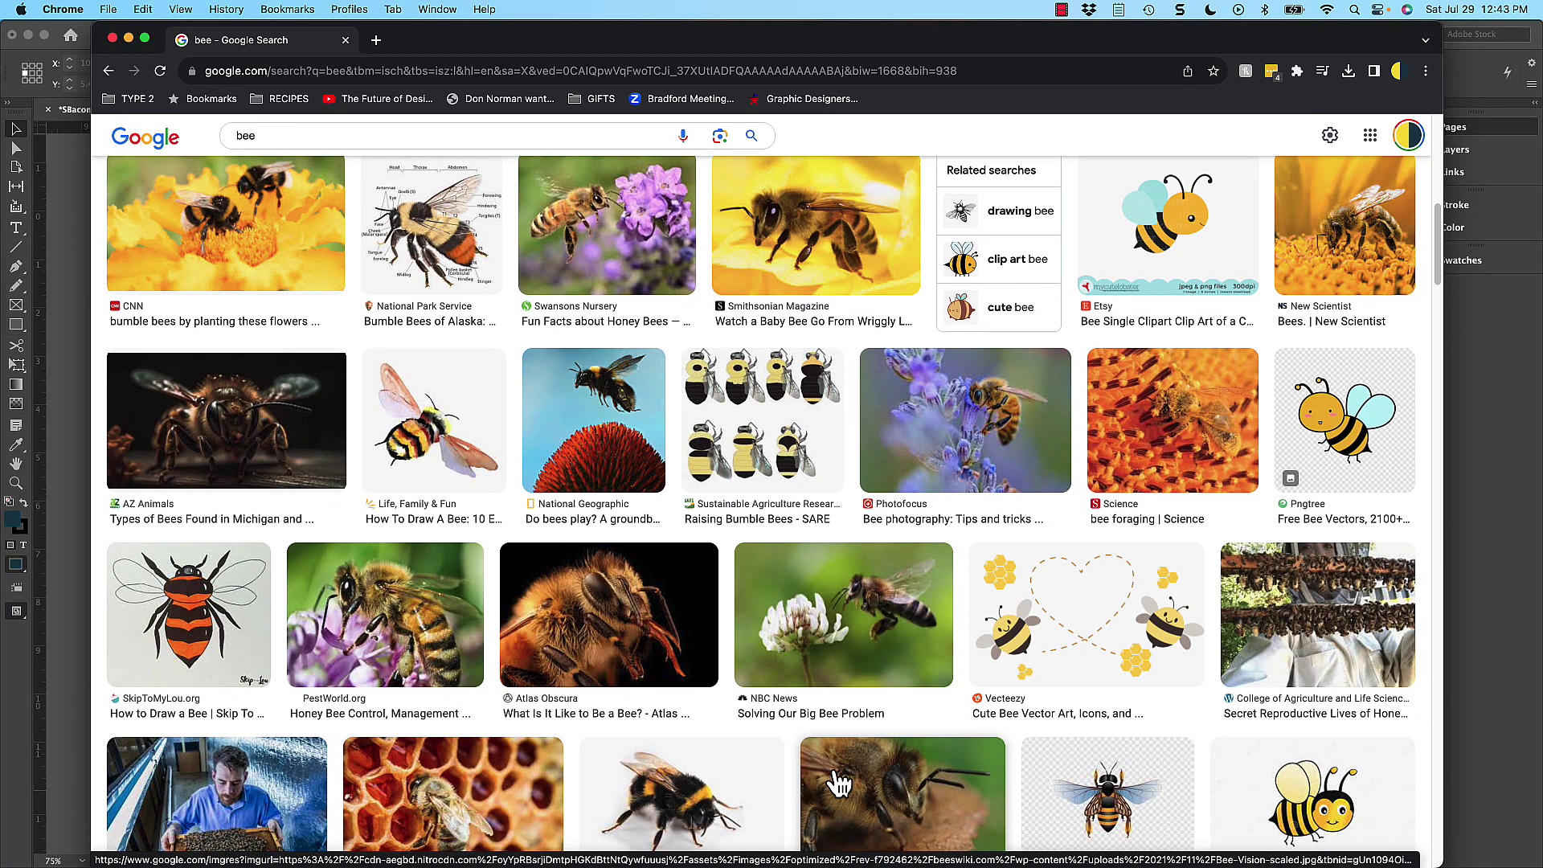
scroll(838, 784, "down", 3)
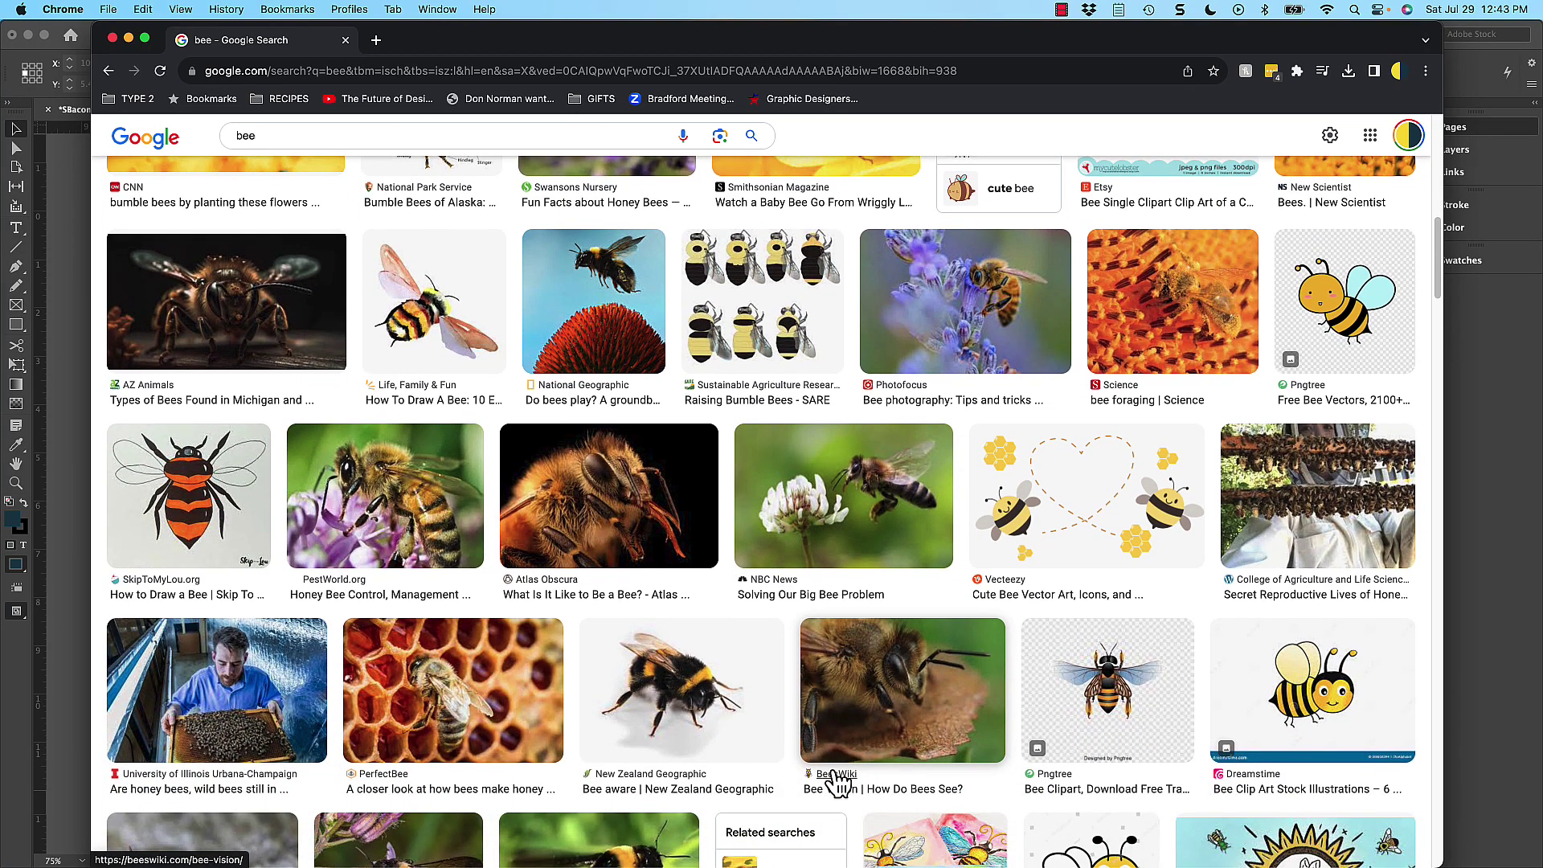
scroll(836, 780, "down", 8)
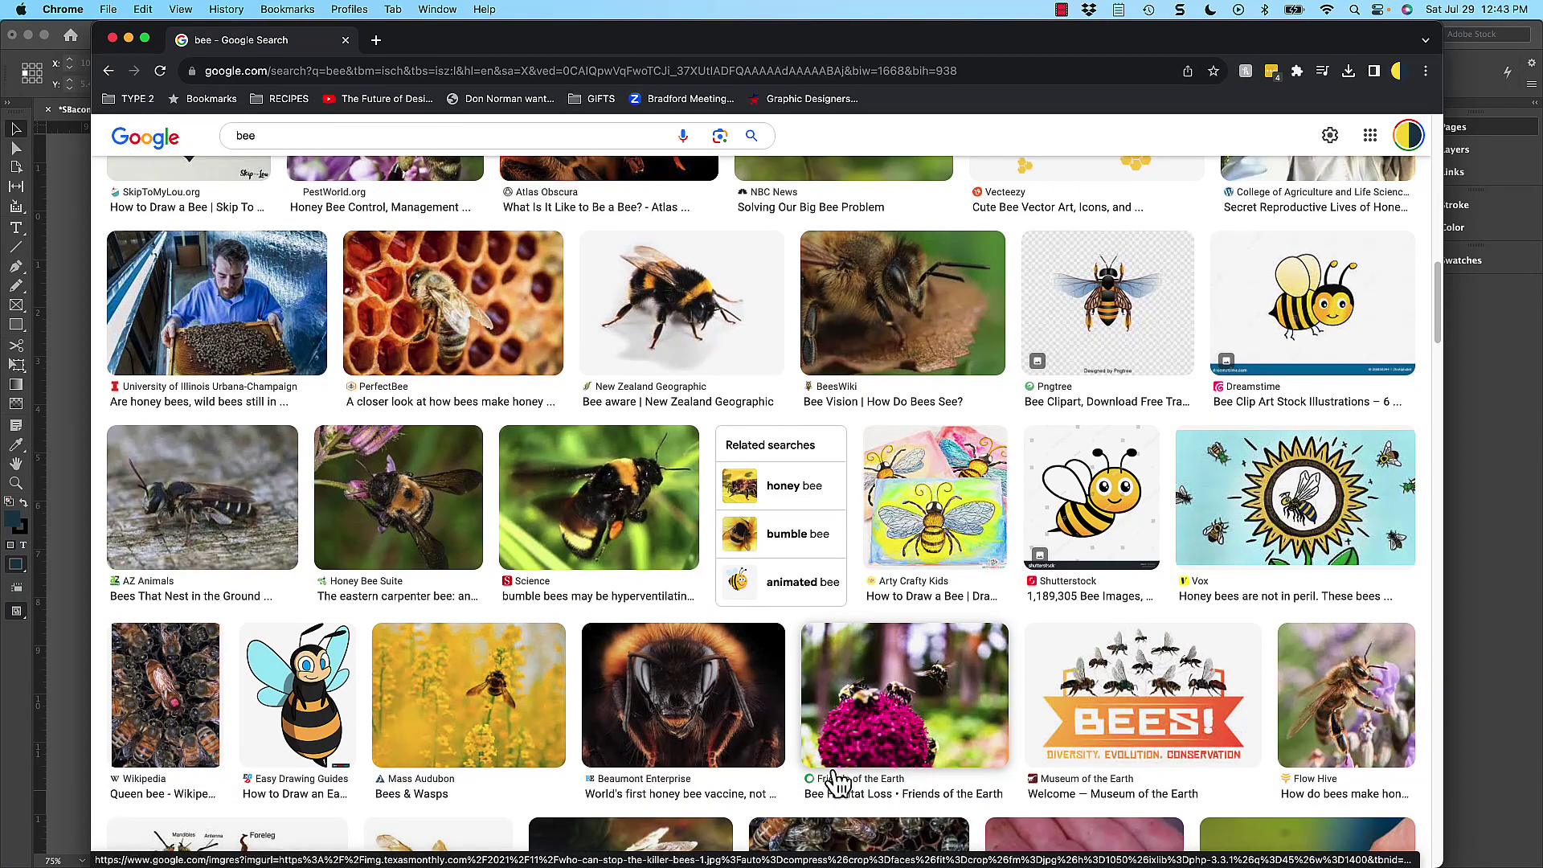
scroll(835, 780, "down", 5)
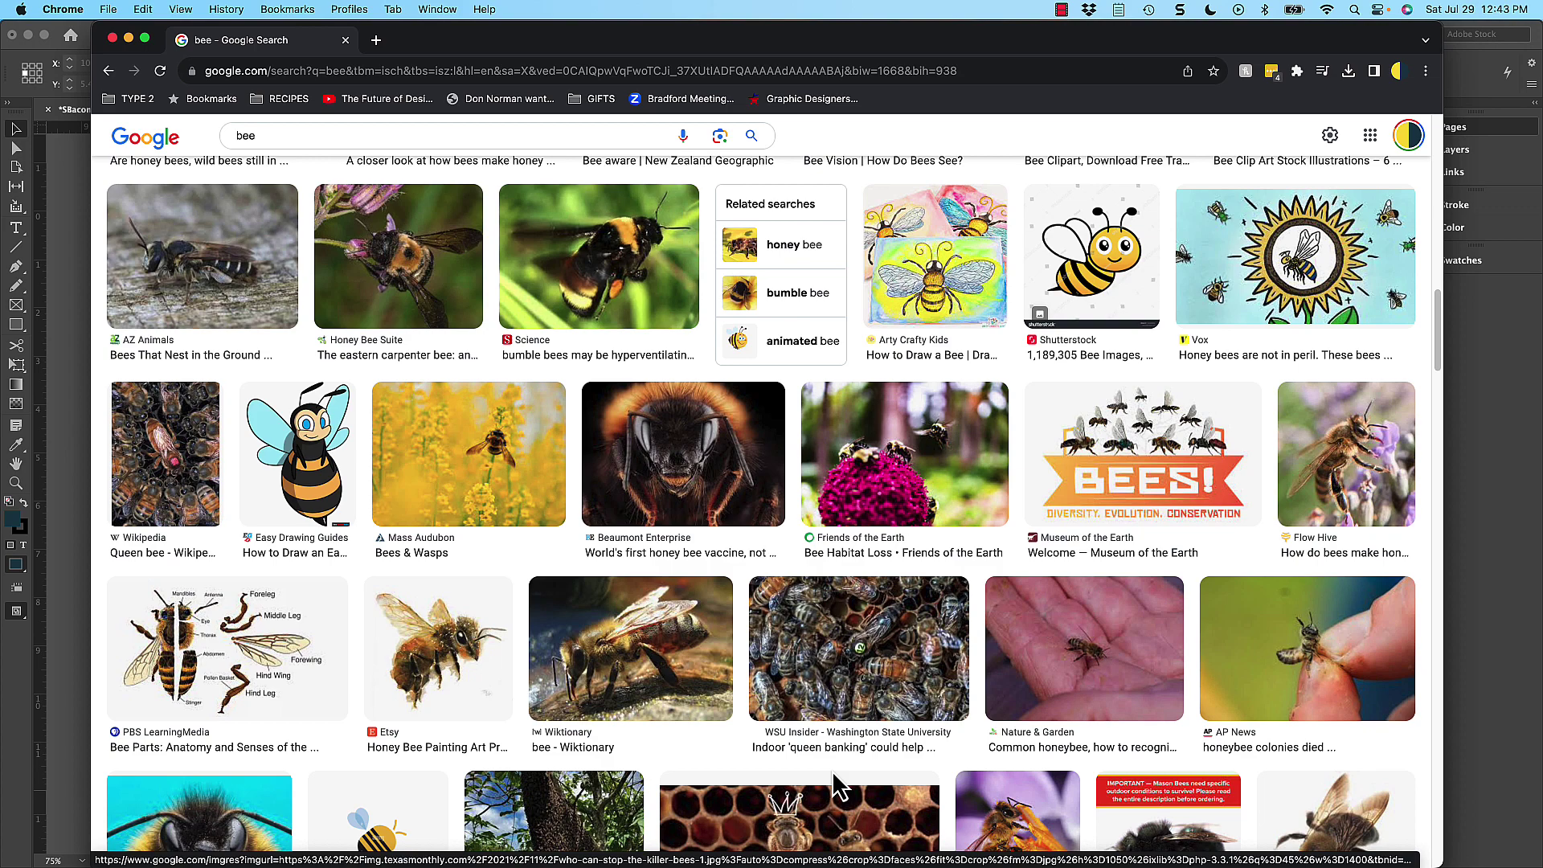
scroll(836, 783, "down", 6)
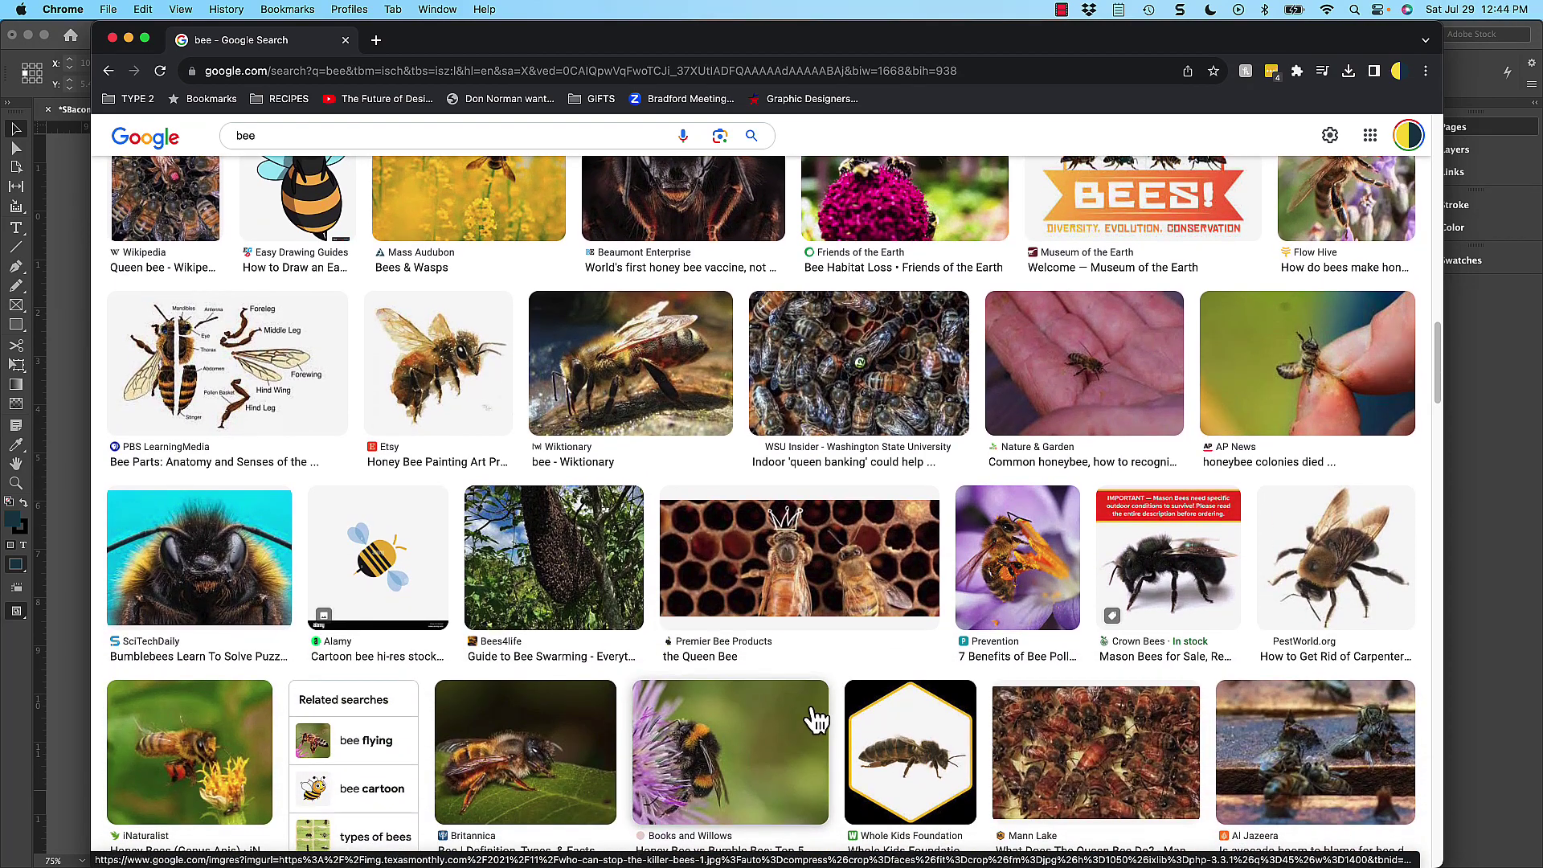
scroll(818, 655, "up", 15)
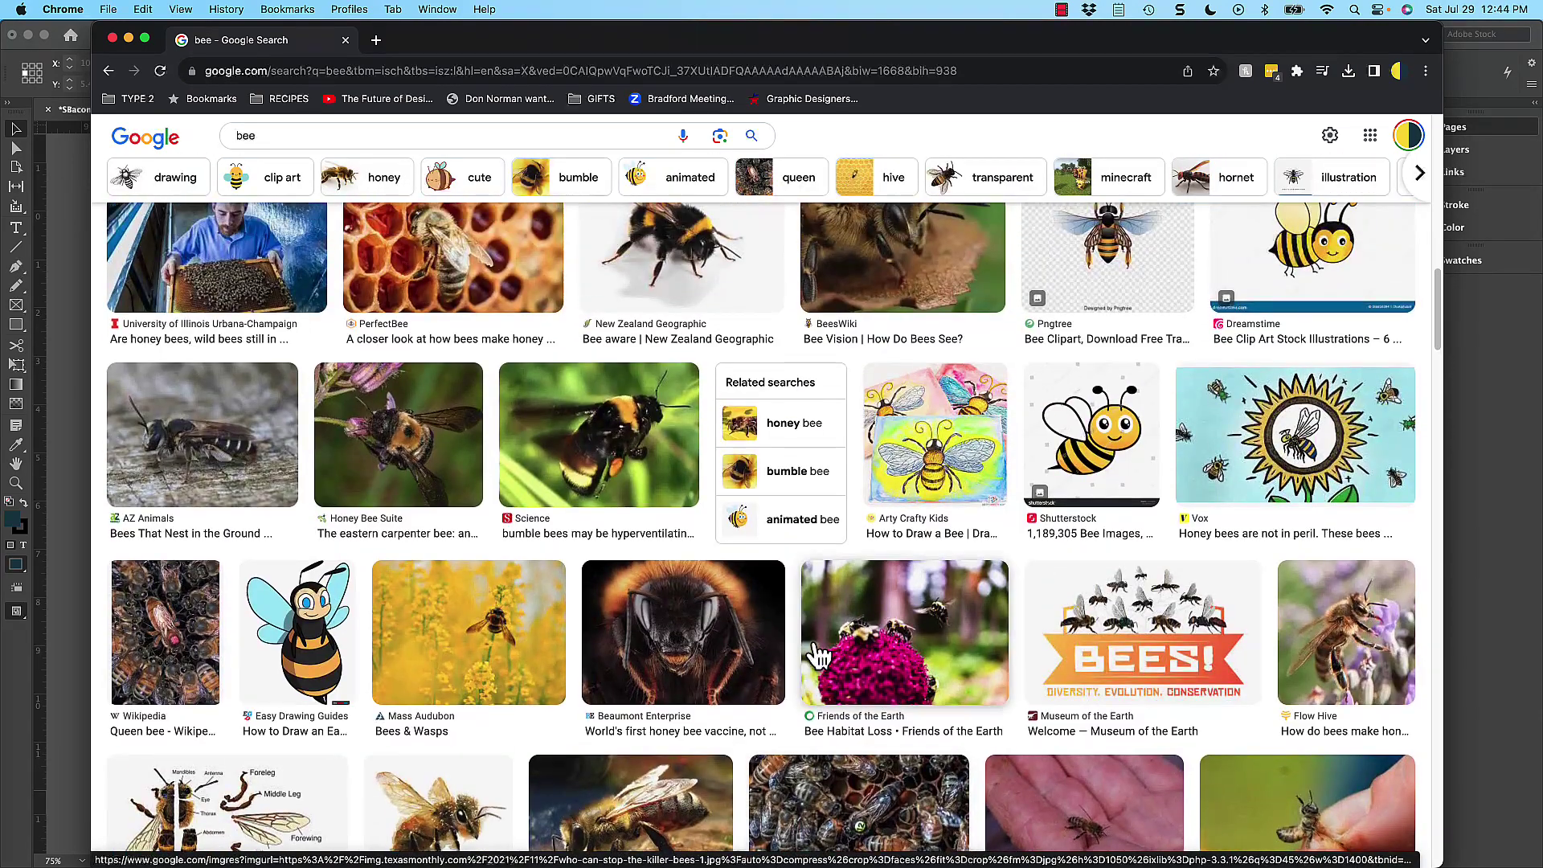
scroll(818, 655, "up", 8)
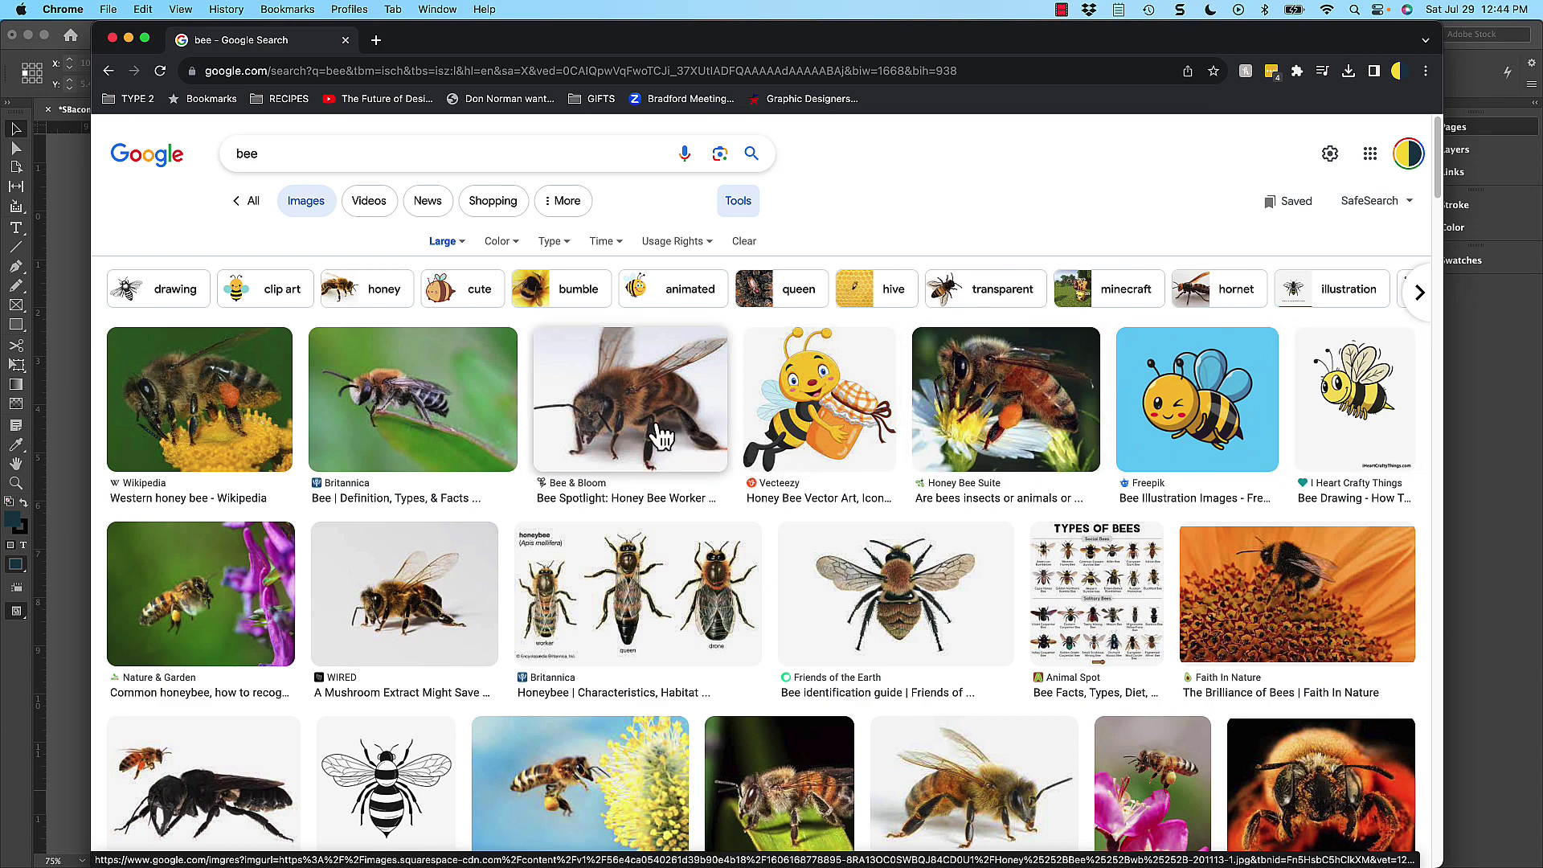
left_click(629, 402)
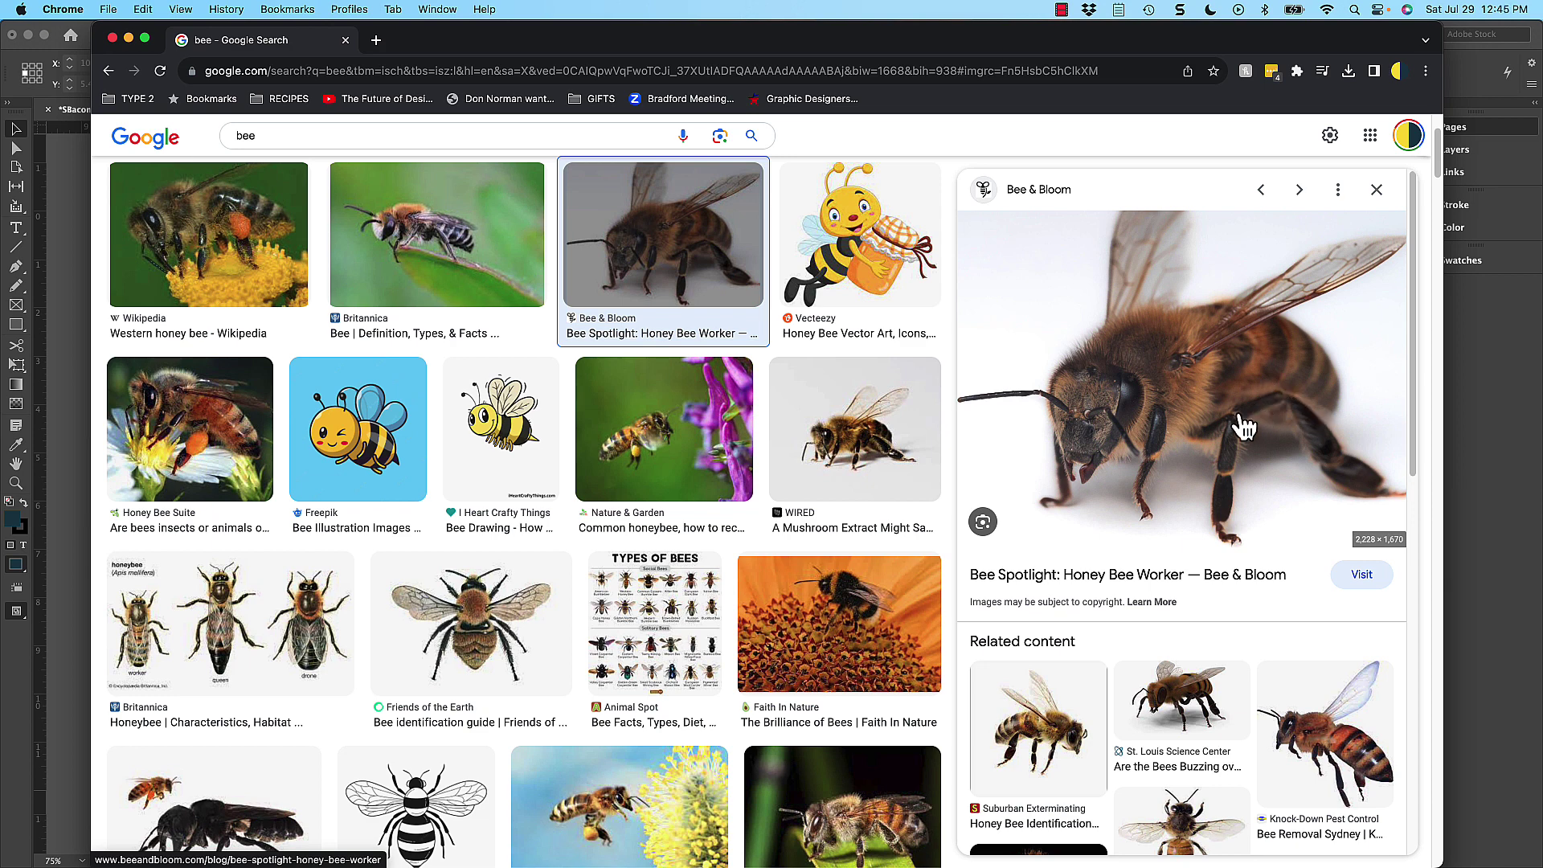
scroll(881, 643, "down", 1)
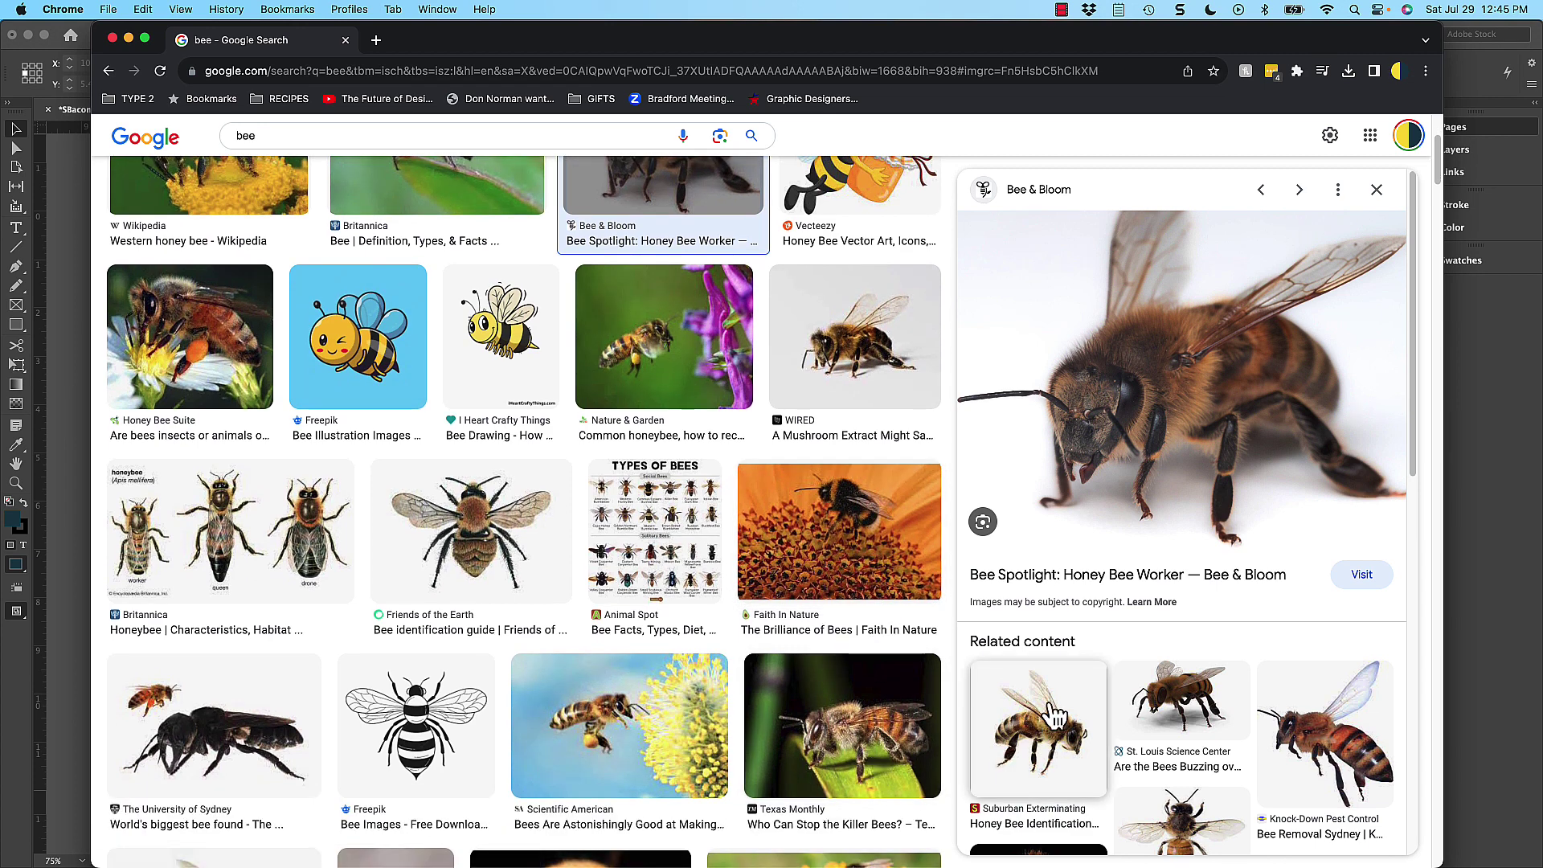
left_click(1053, 728)
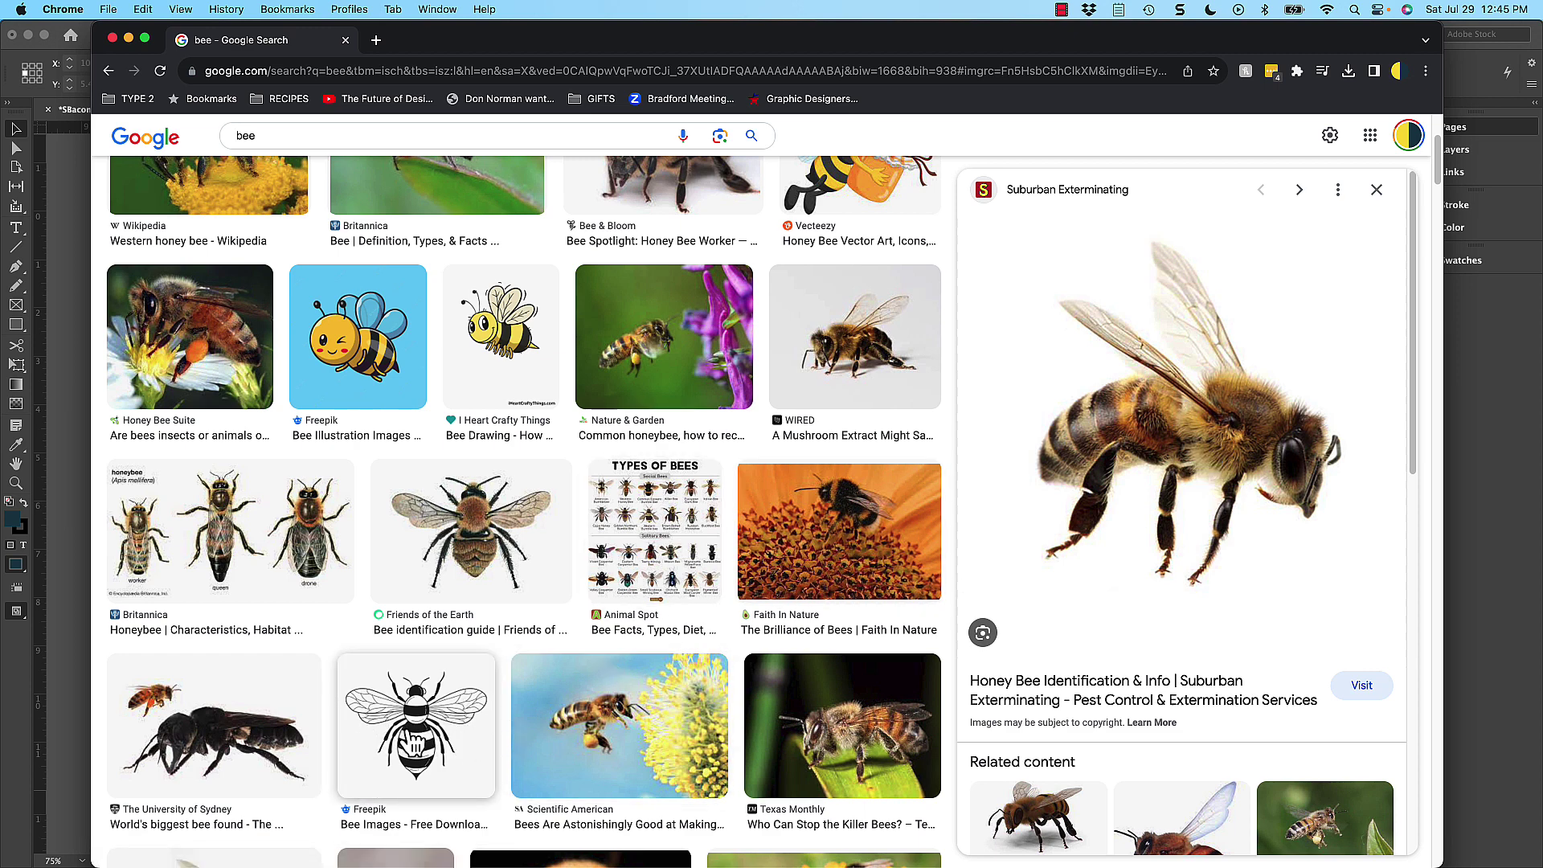
left_click(1376, 190)
scroll(819, 550, "down", 6)
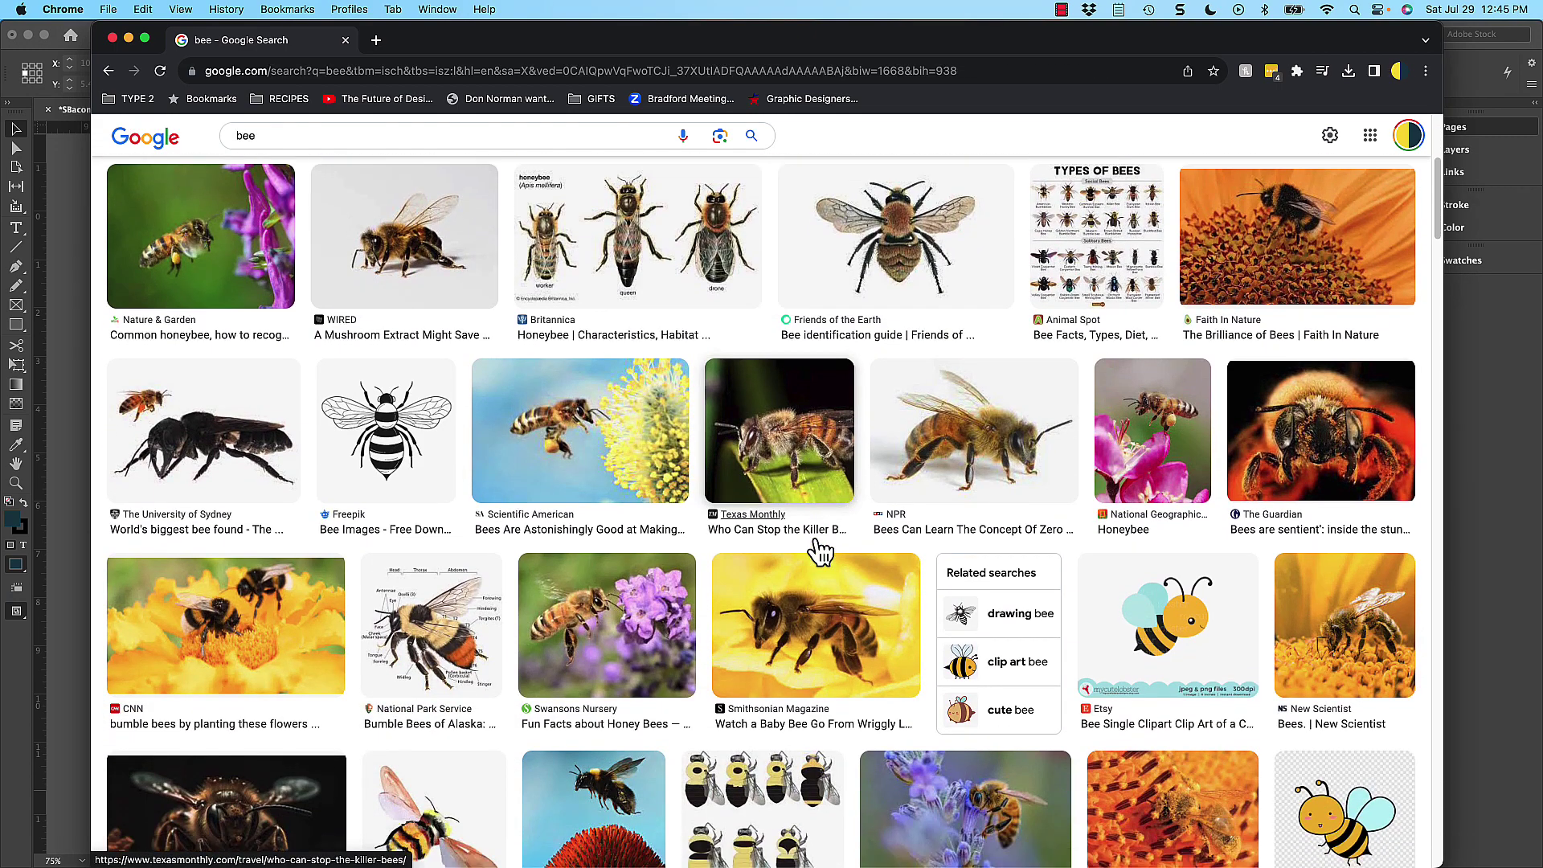
- Scroll the bee results and preview the Australian Honey Bee Industry Council's European vs Asian bee image
scroll(820, 552, "down", 1)
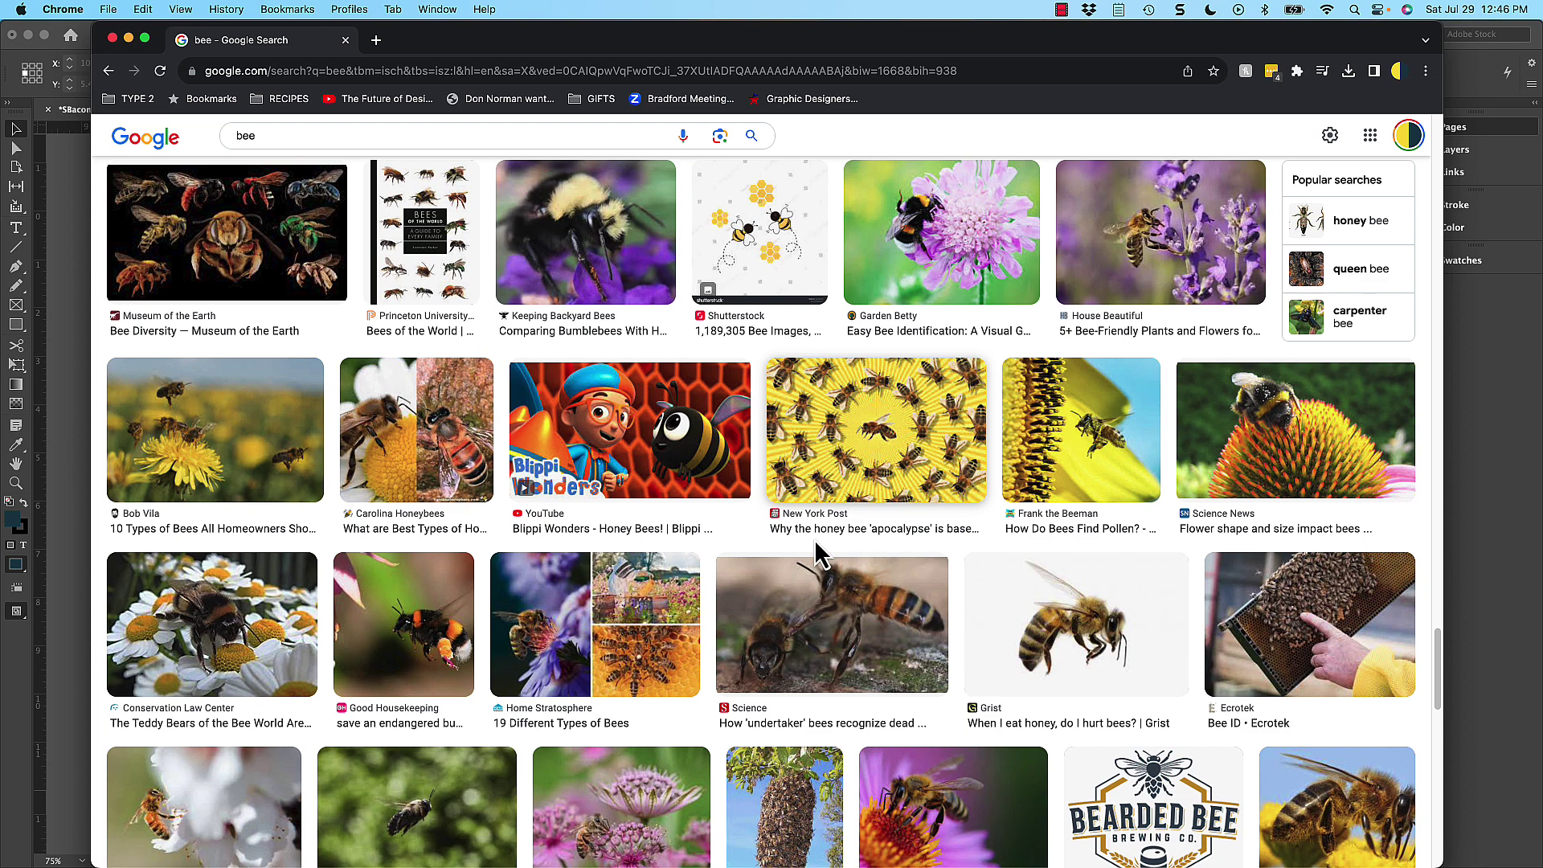
scroll(817, 554, "down", 5)
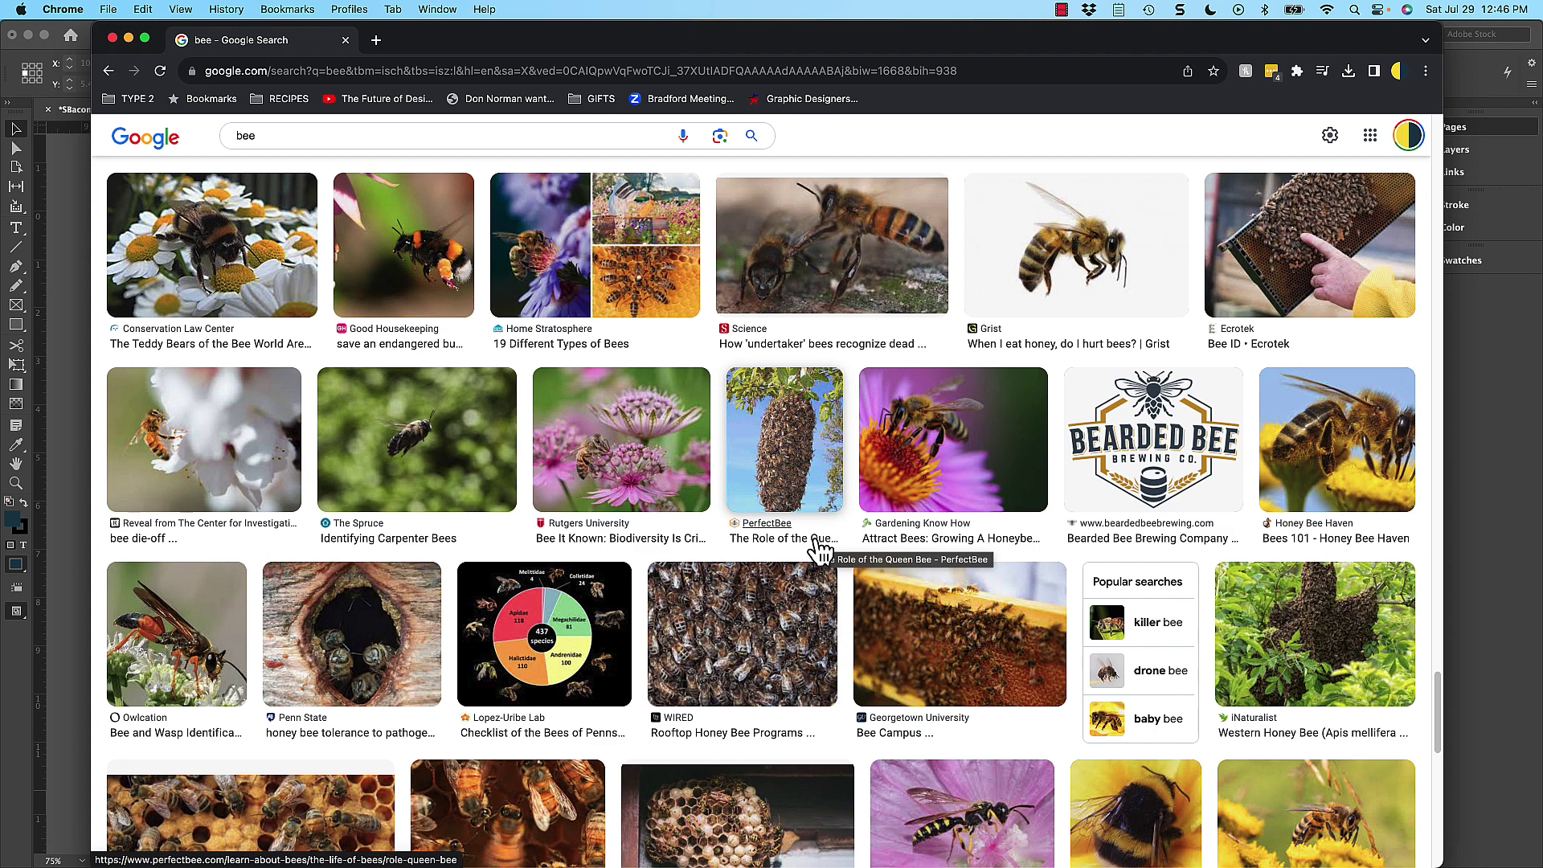
scroll(787, 596, "down", 7)
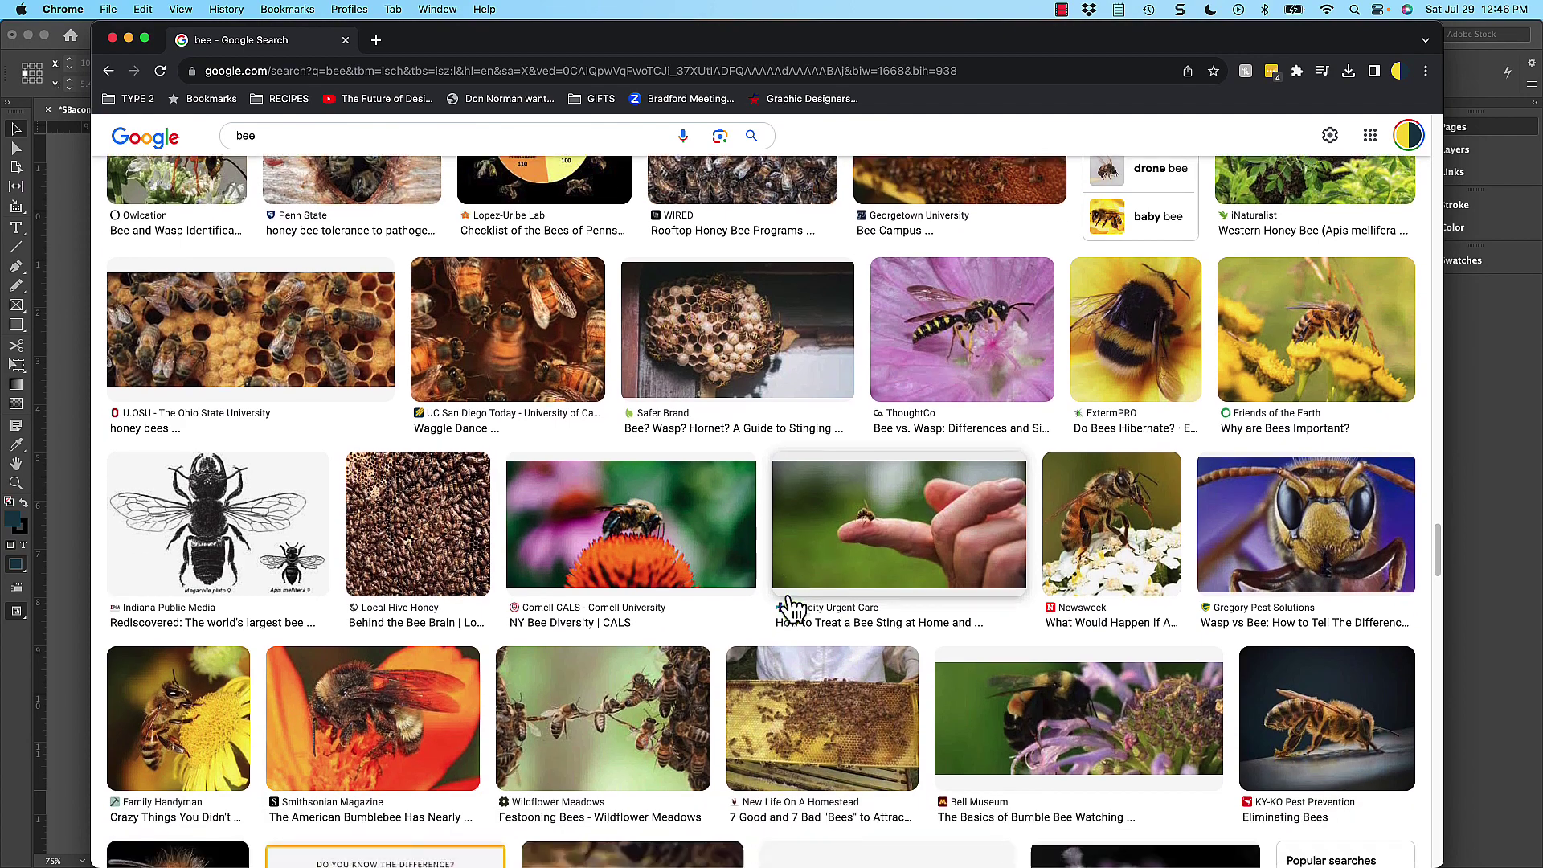
scroll(792, 609, "down", 6)
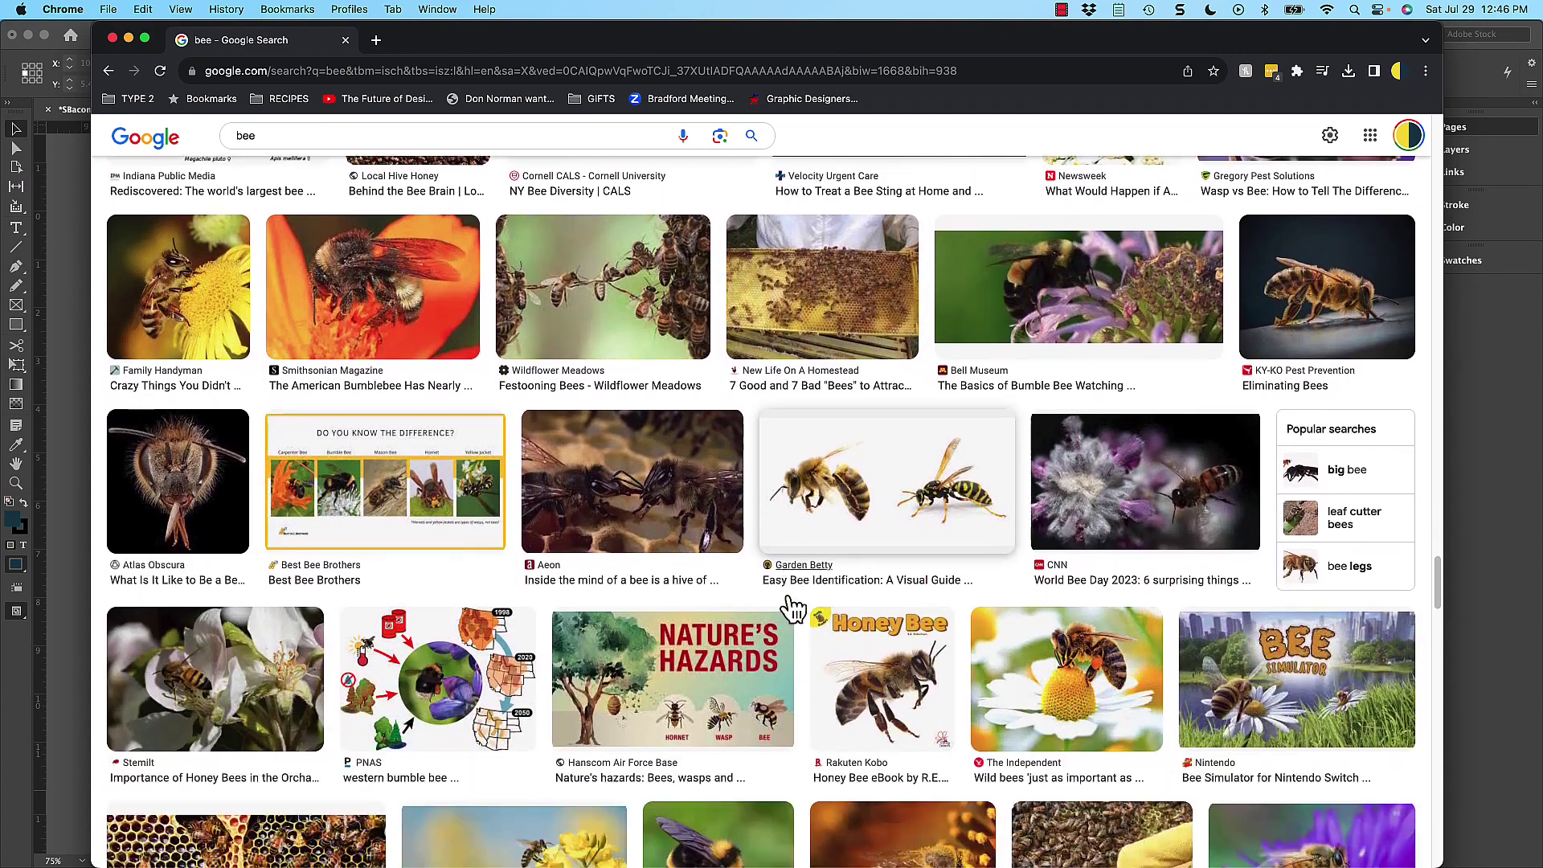
scroll(793, 608, "down", 5)
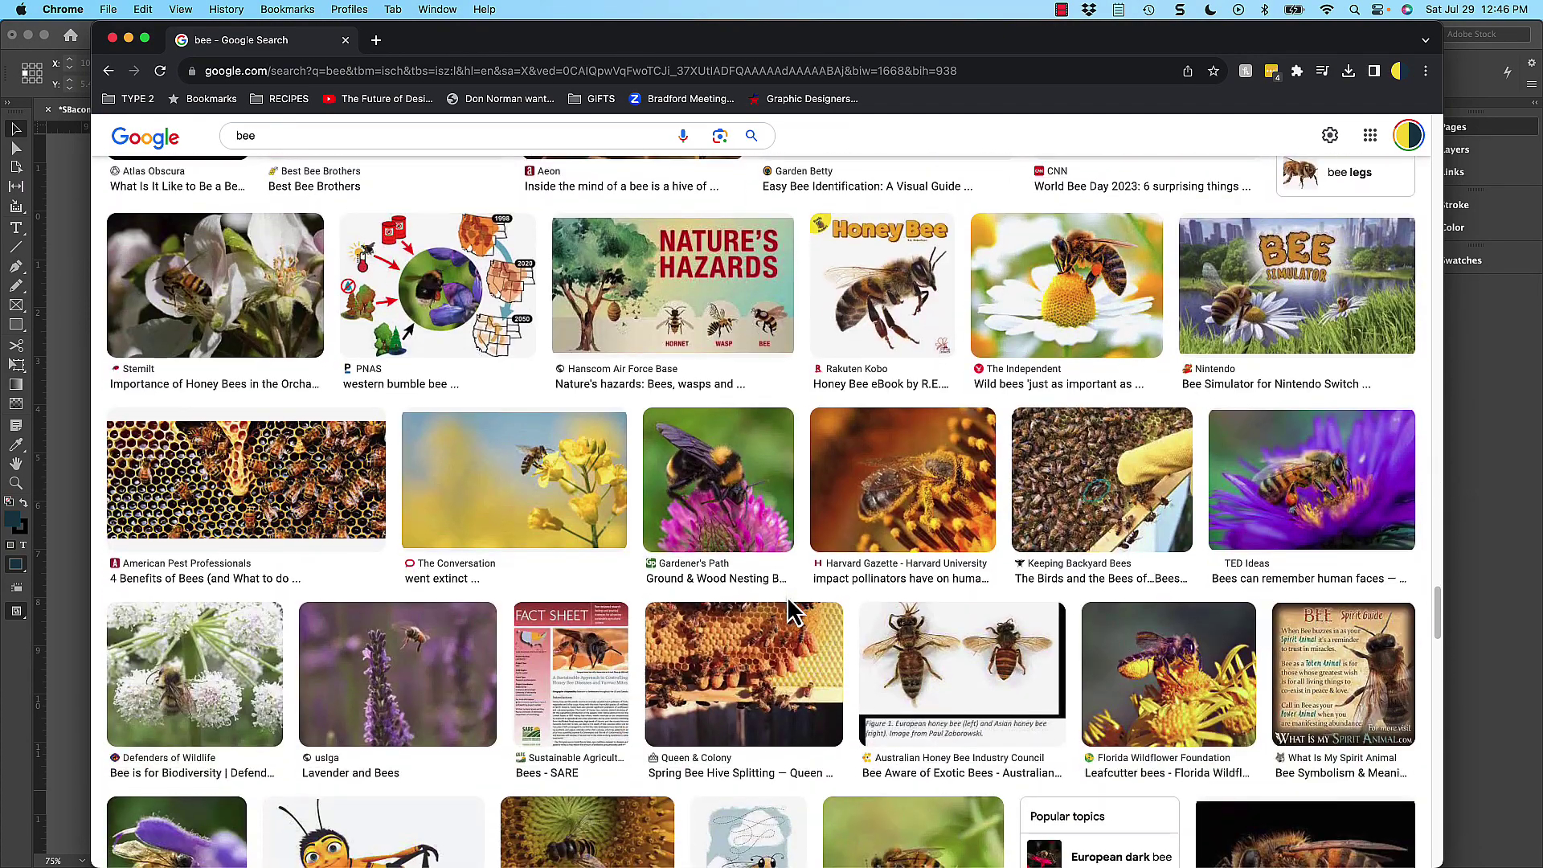
scroll(787, 608, "down", 3)
left_click(985, 460)
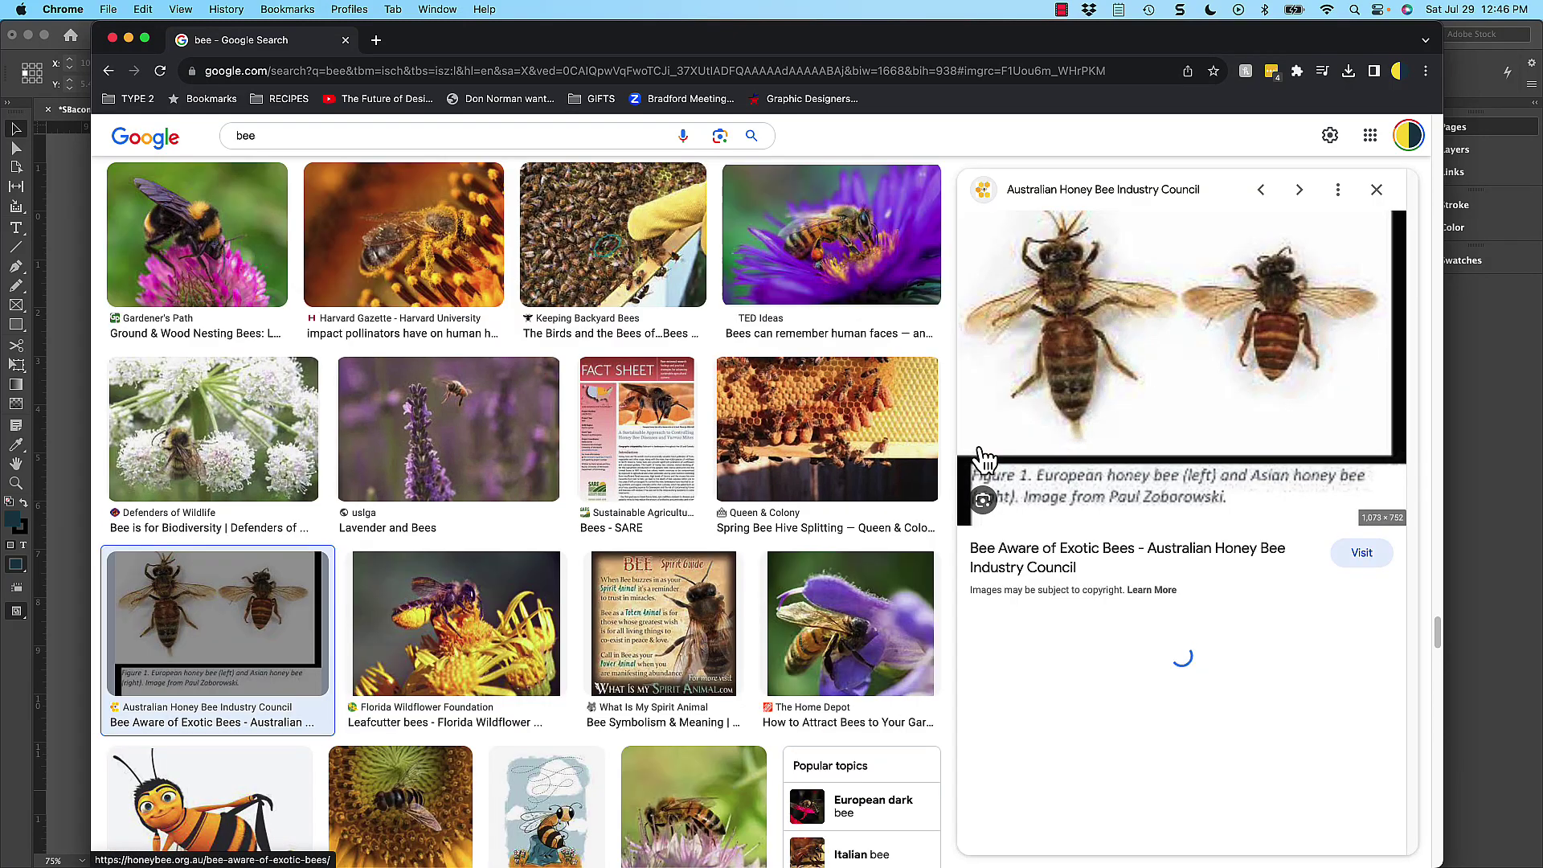
- Save the previewed comparison image to the Desktop as SourceImage_Bee_1.png
right_click(1214, 323)
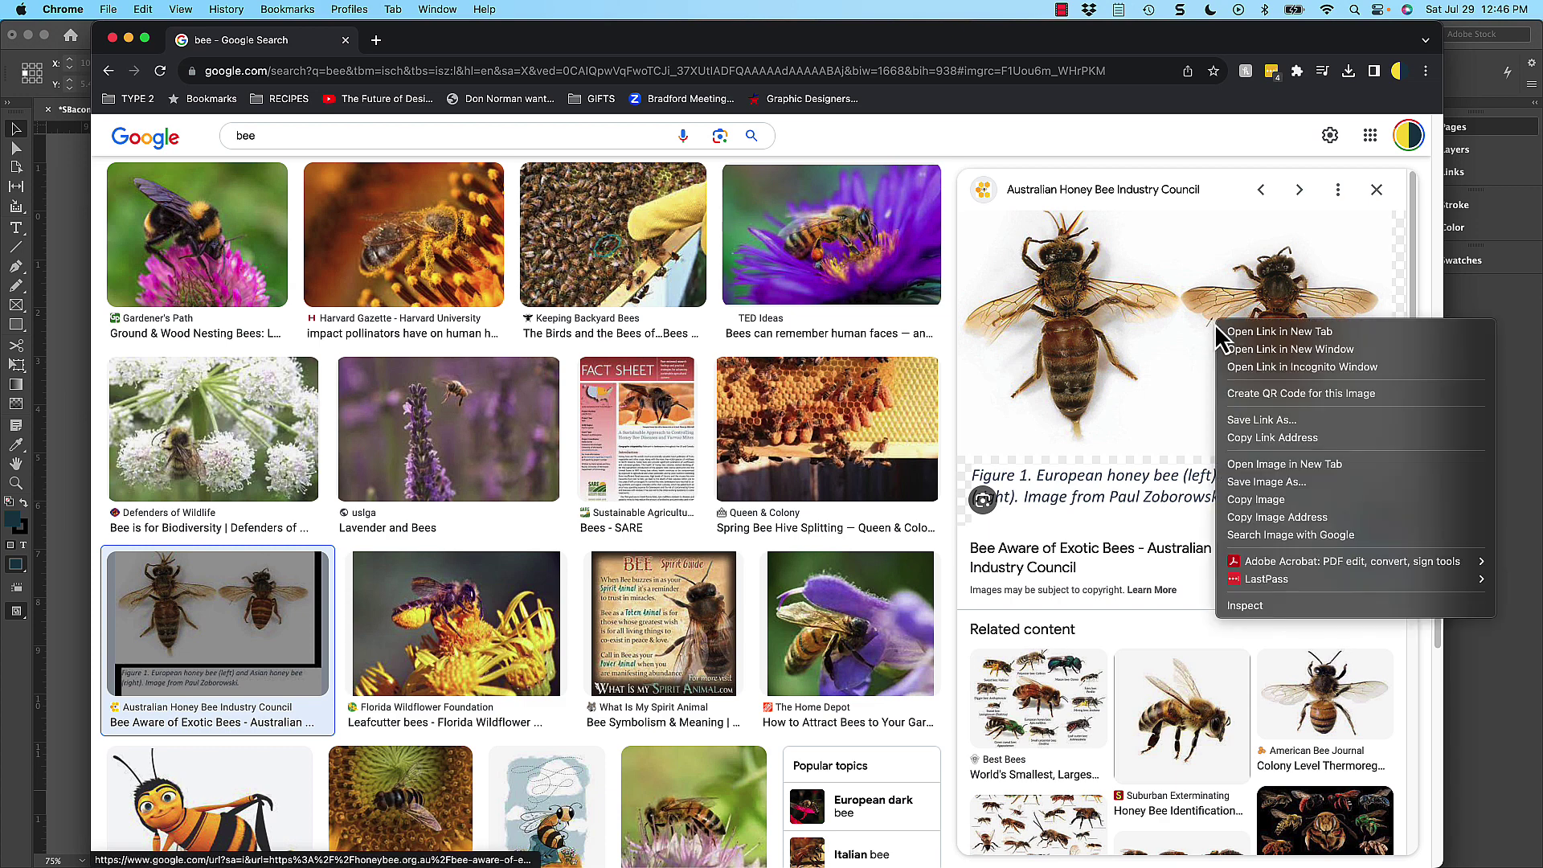
left_click(1281, 485)
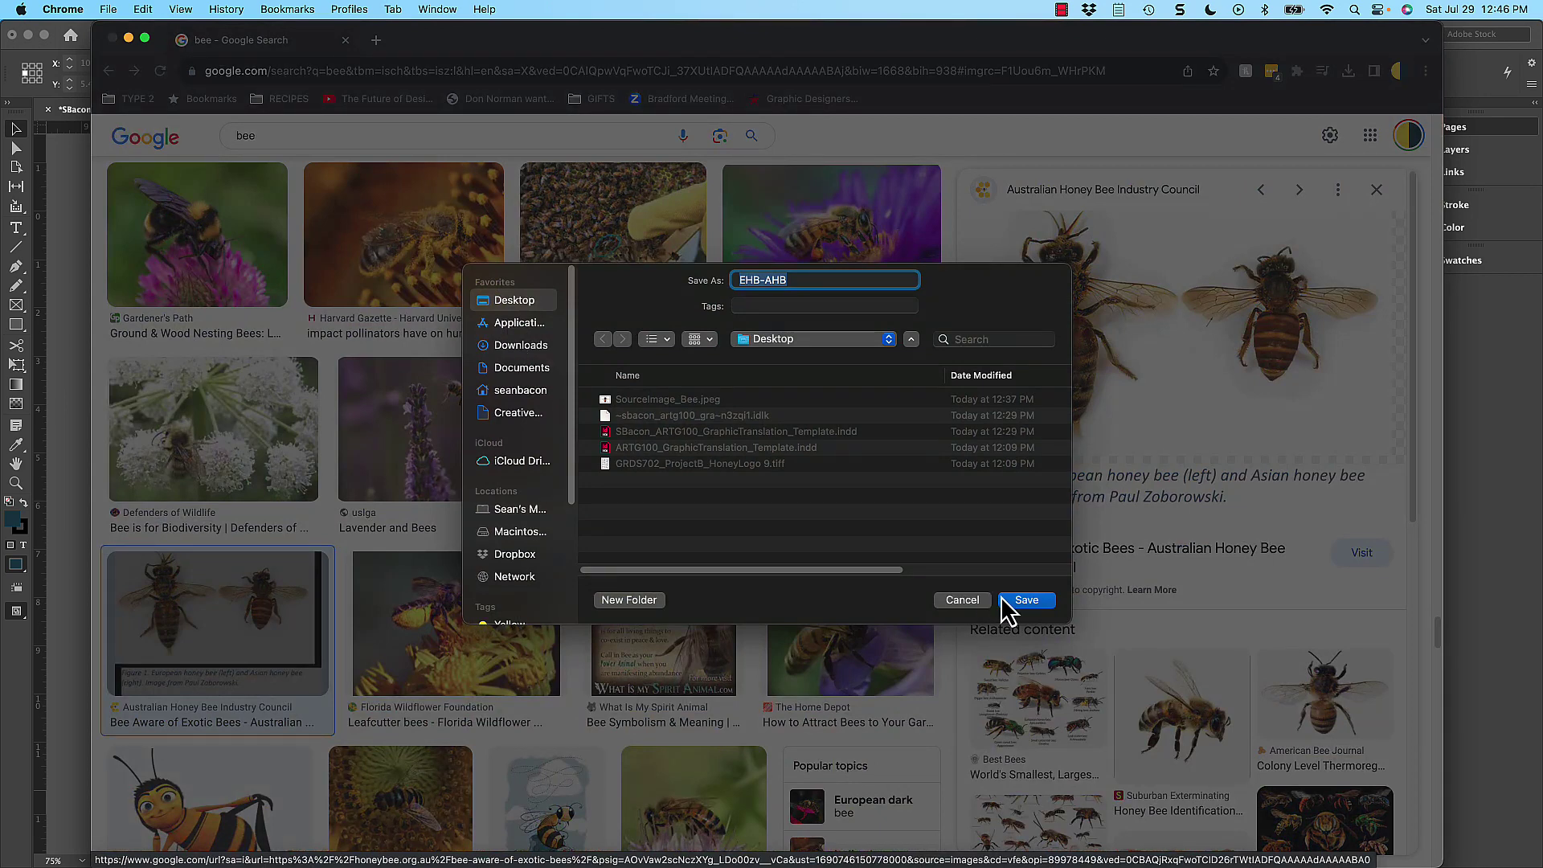
type("SourceImage_Bee_1")
left_click(1002, 599)
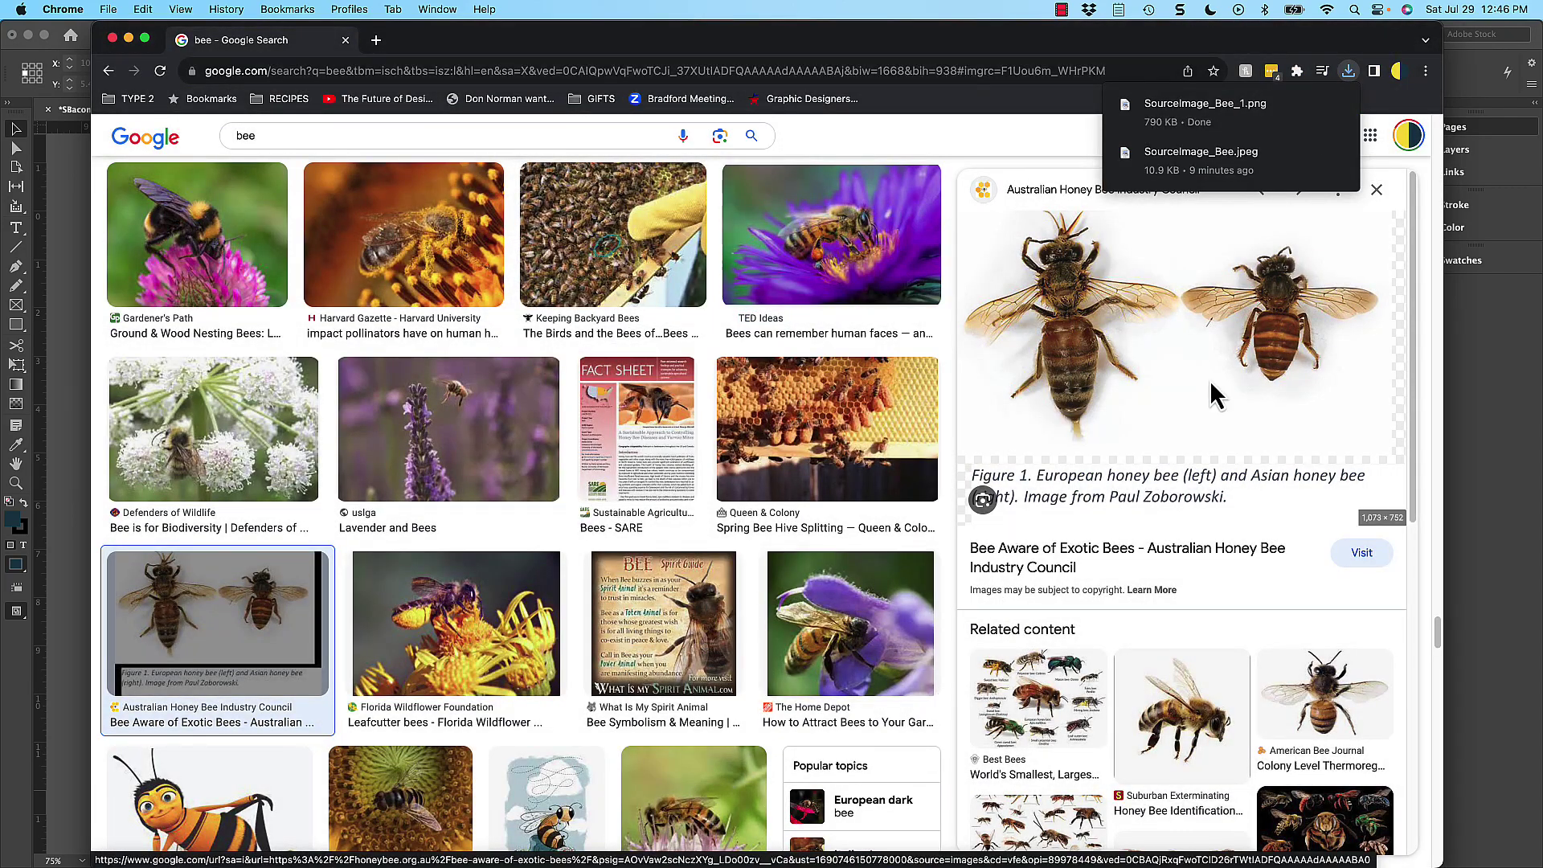
- Close the image preview and return to the bee search query
left_click(1377, 190)
scroll(618, 450, "down", 10)
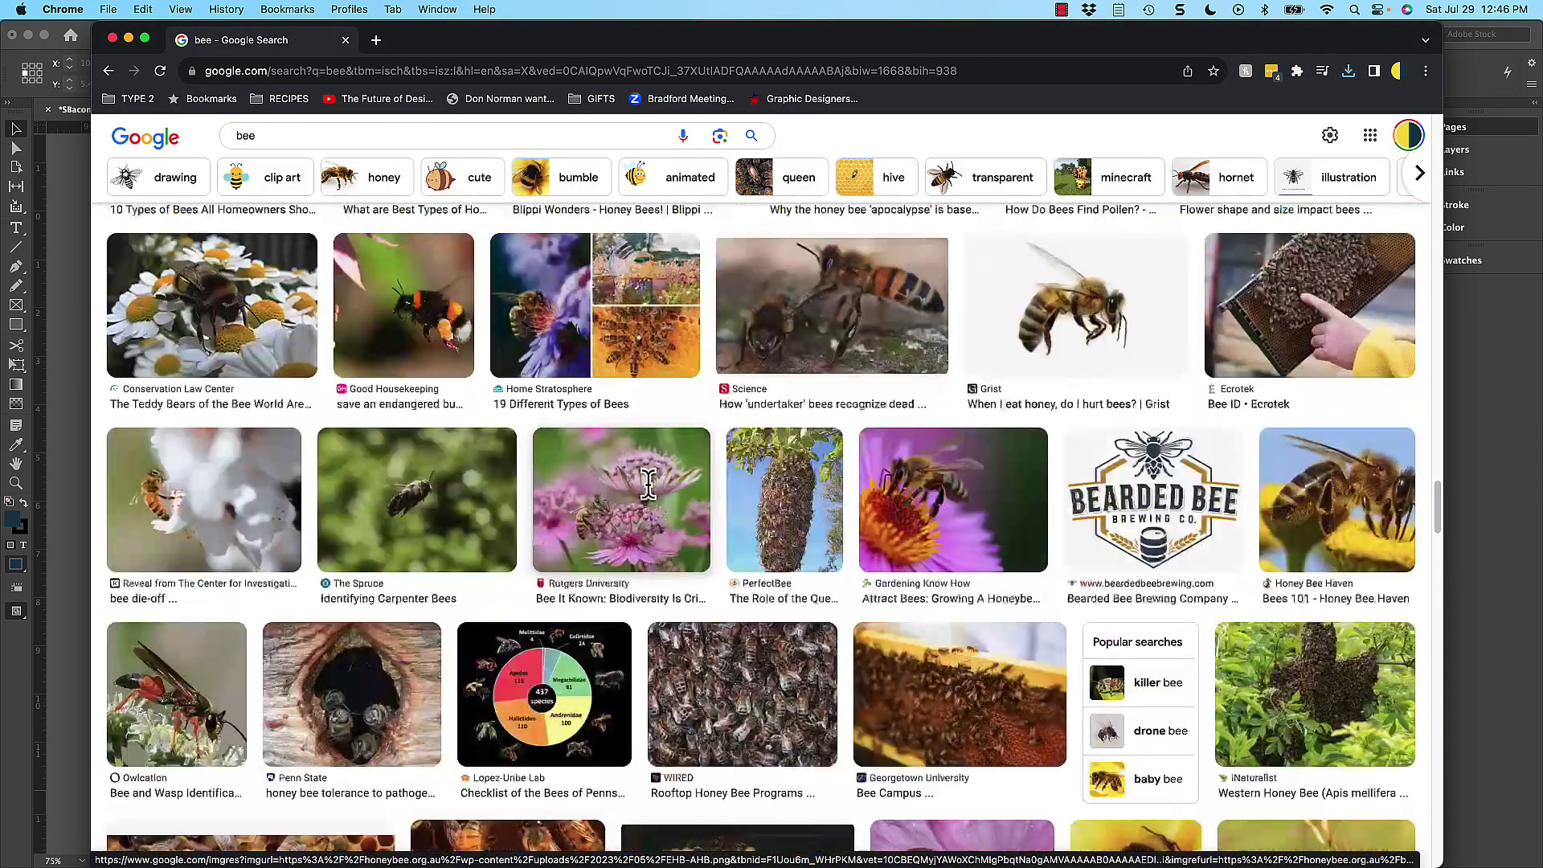
scroll(616, 452, "up", 10)
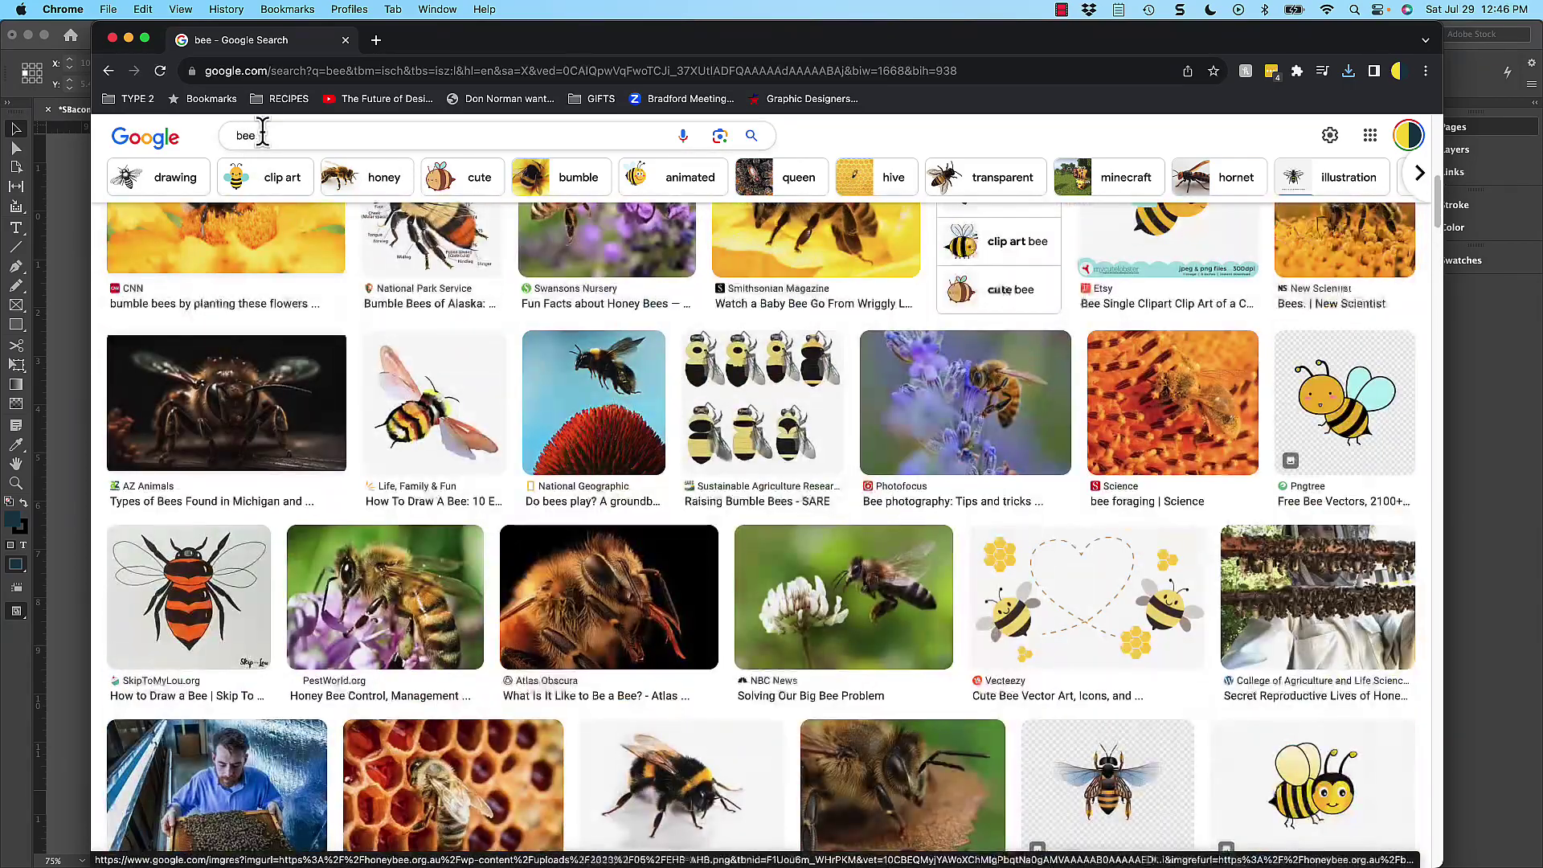
left_click(262, 135)
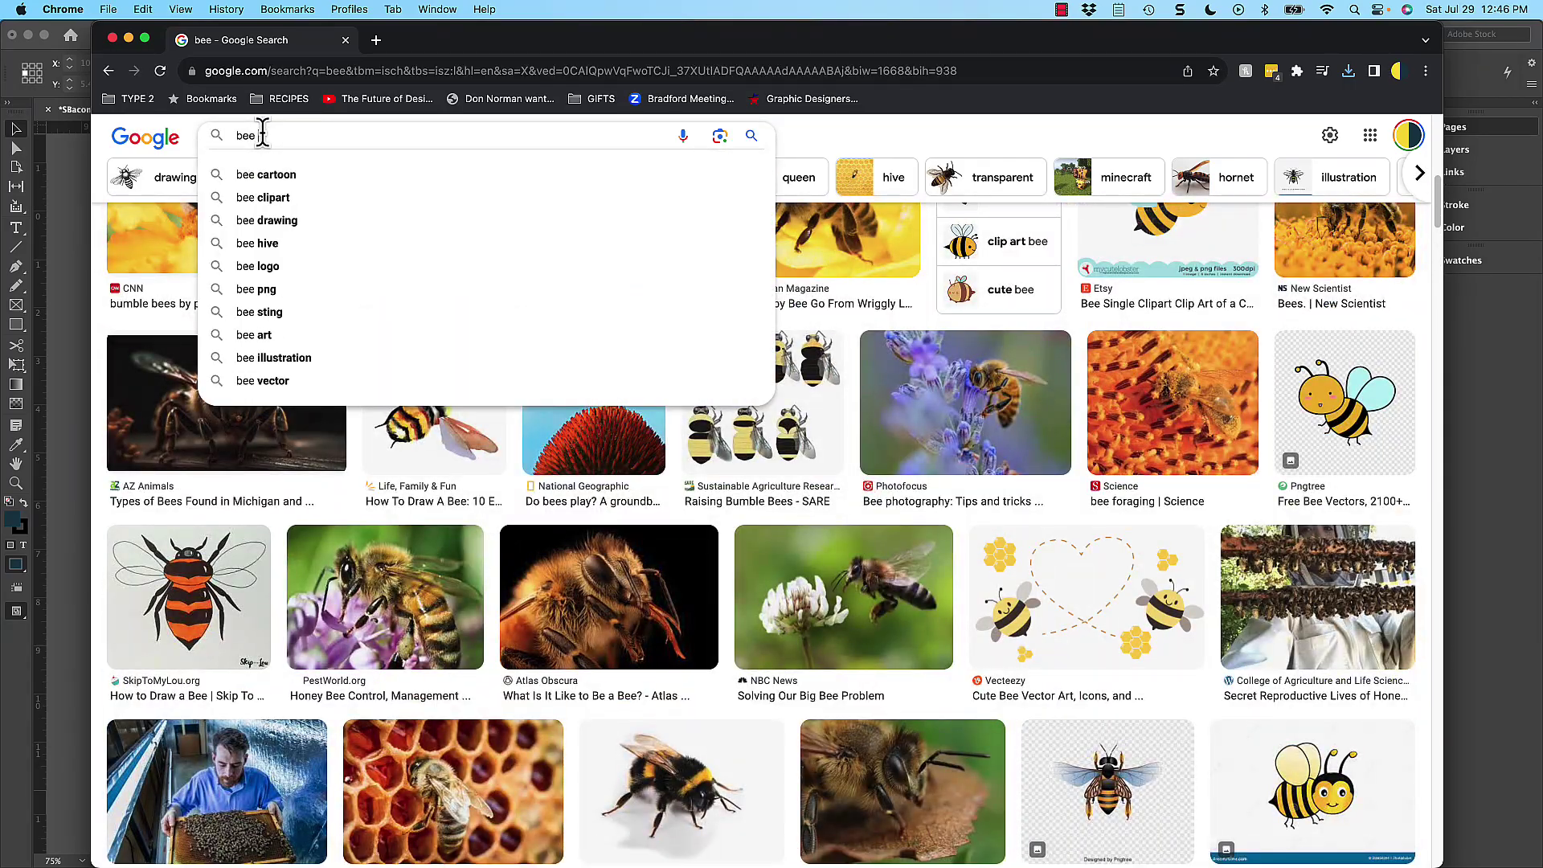
- Search for 'bee aerial view' and filter the image results to Large size
type("aerial view")
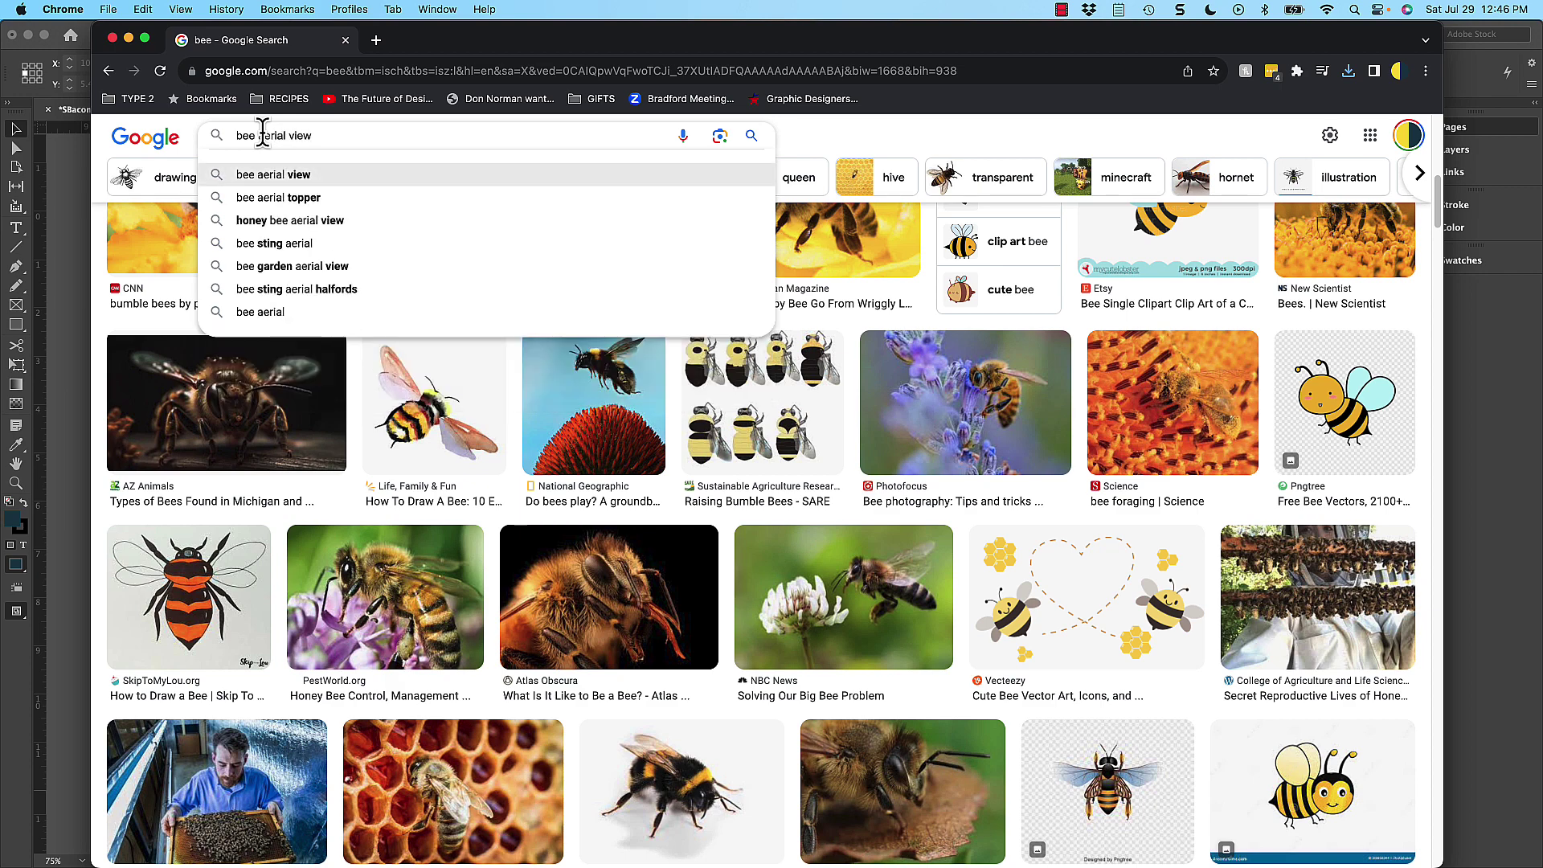
key("Return")
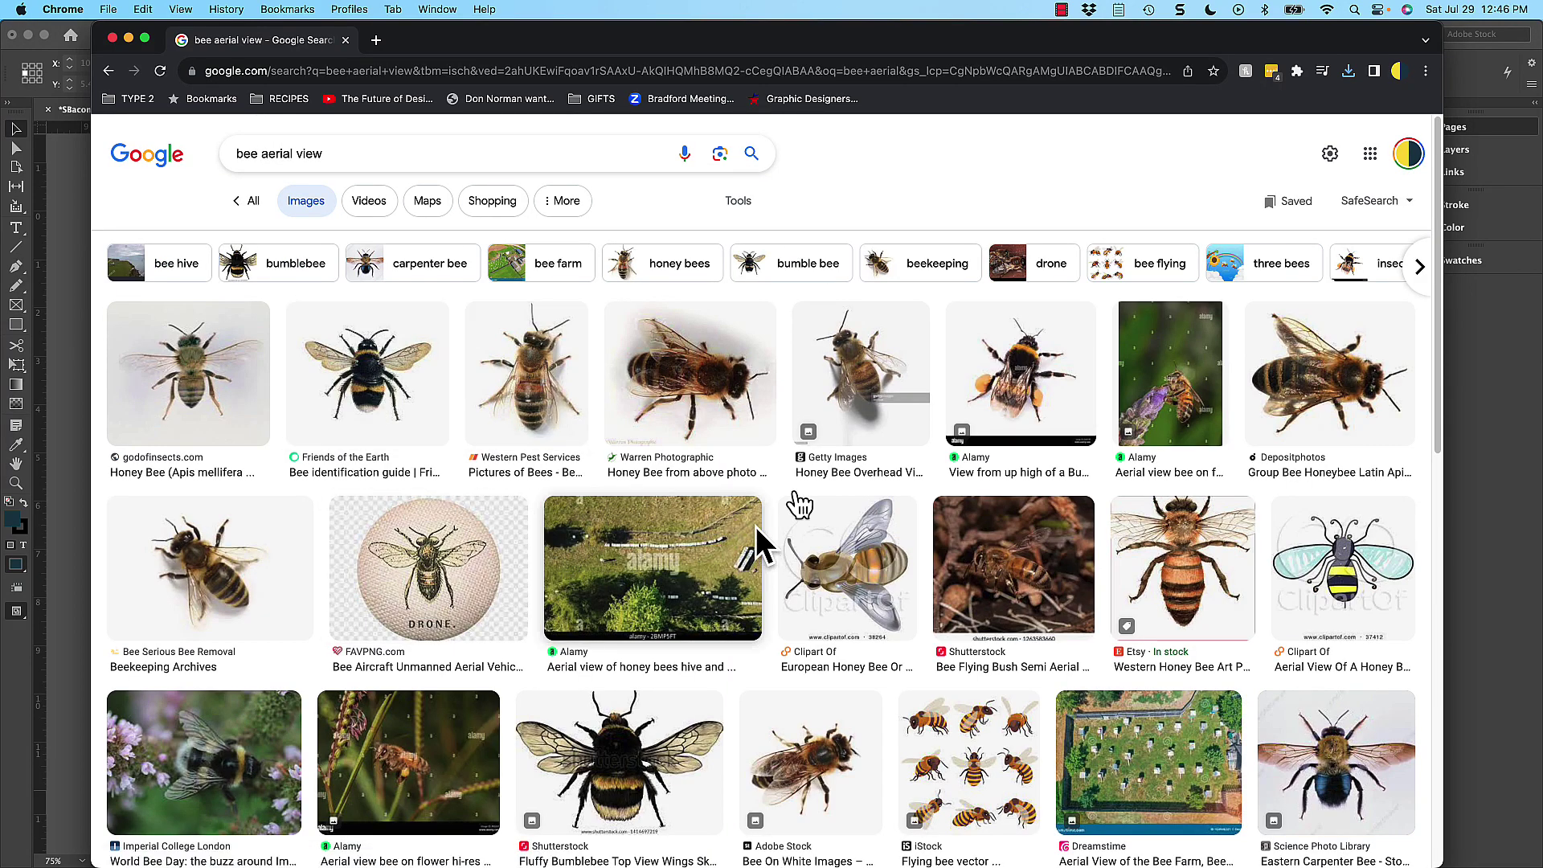
left_click(741, 201)
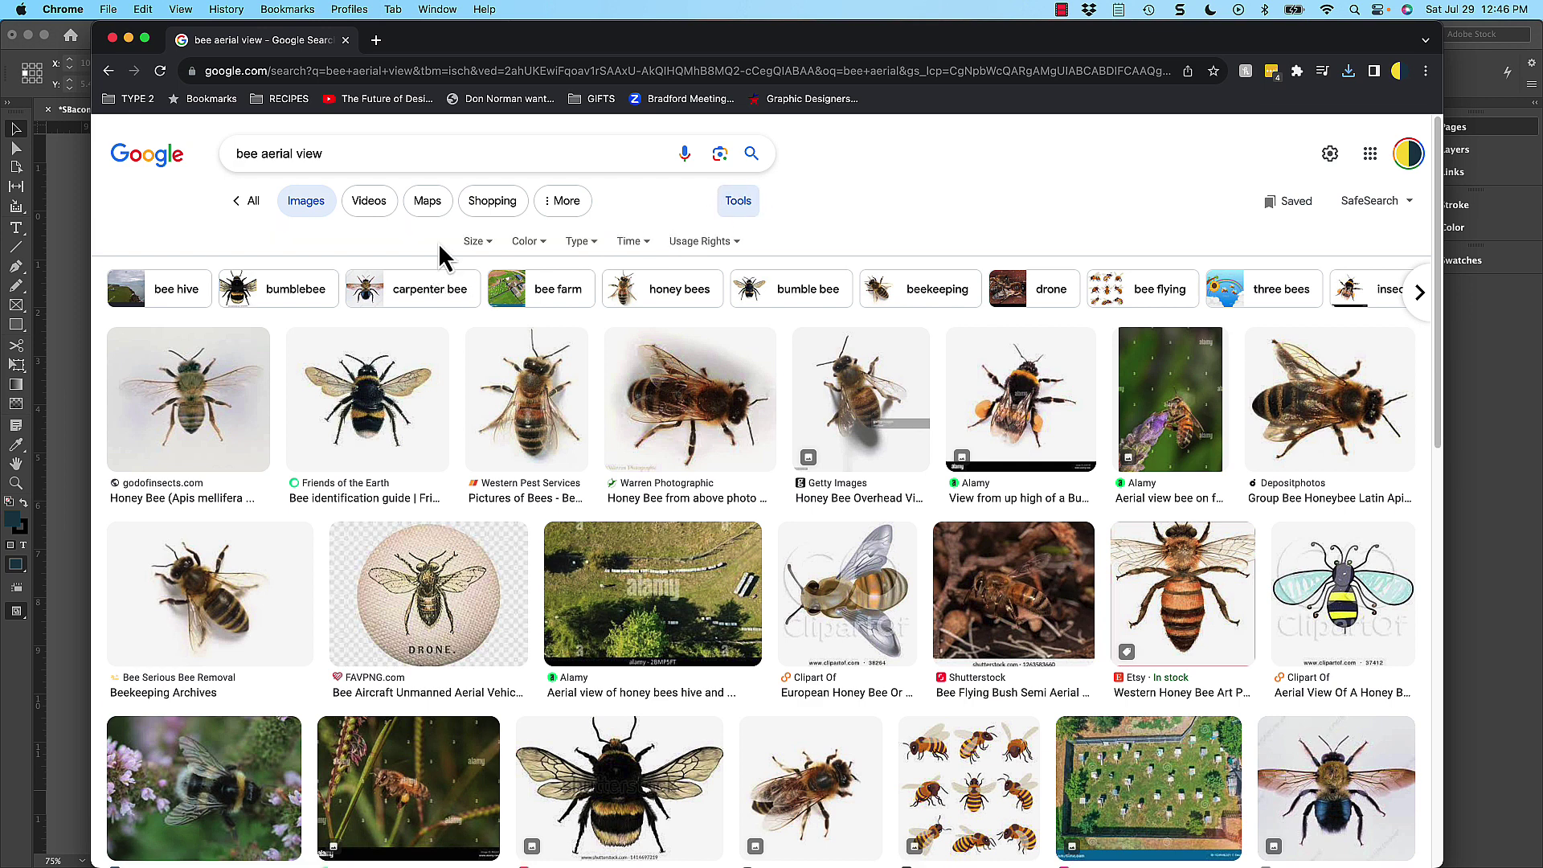
left_click(473, 241)
left_click(479, 296)
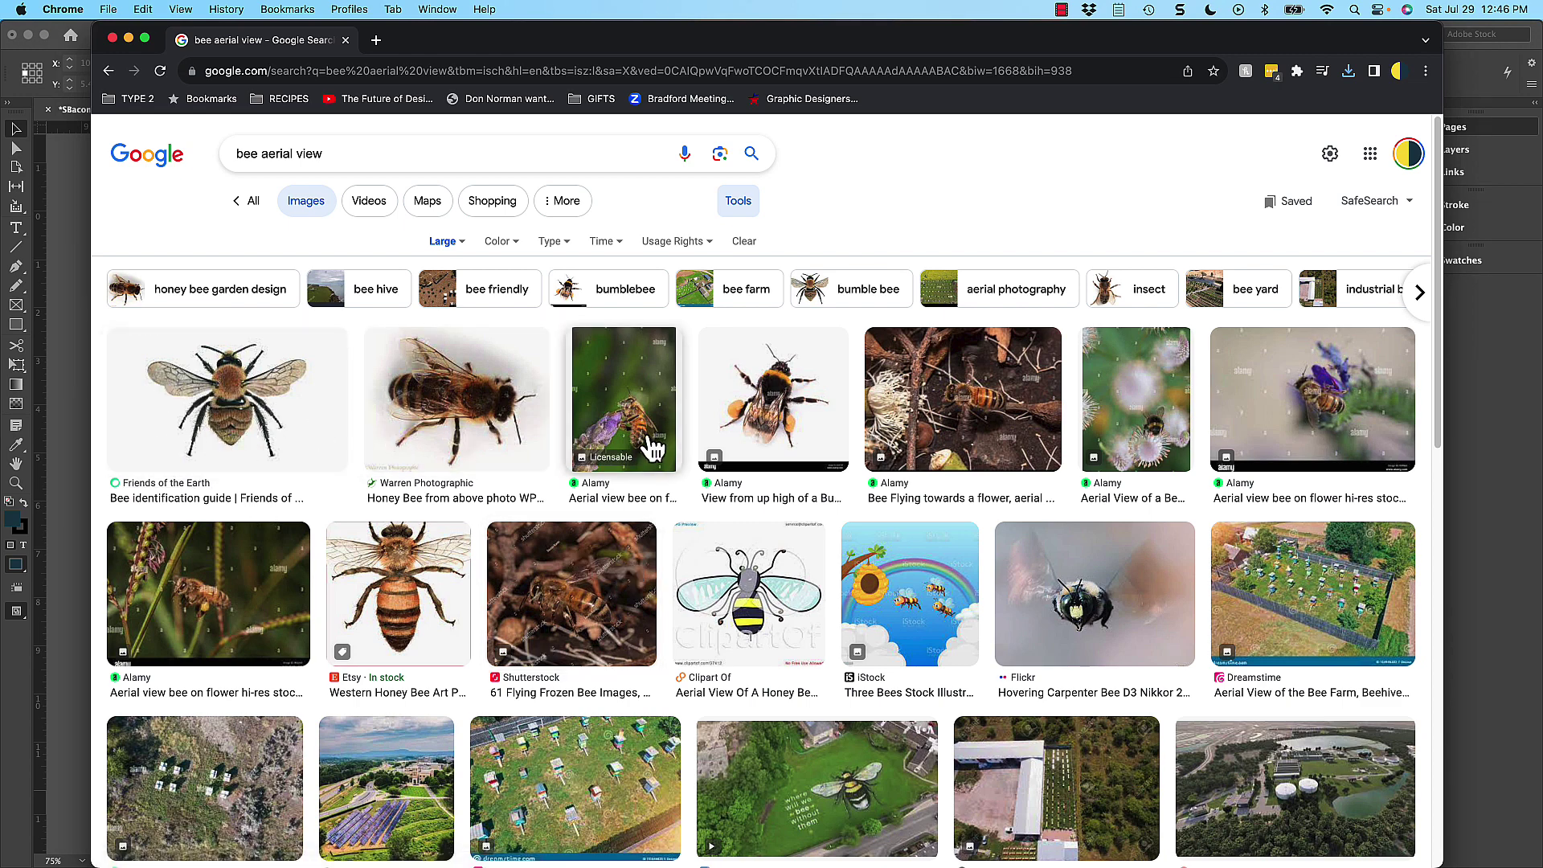
scroll(652, 449, "down", 10)
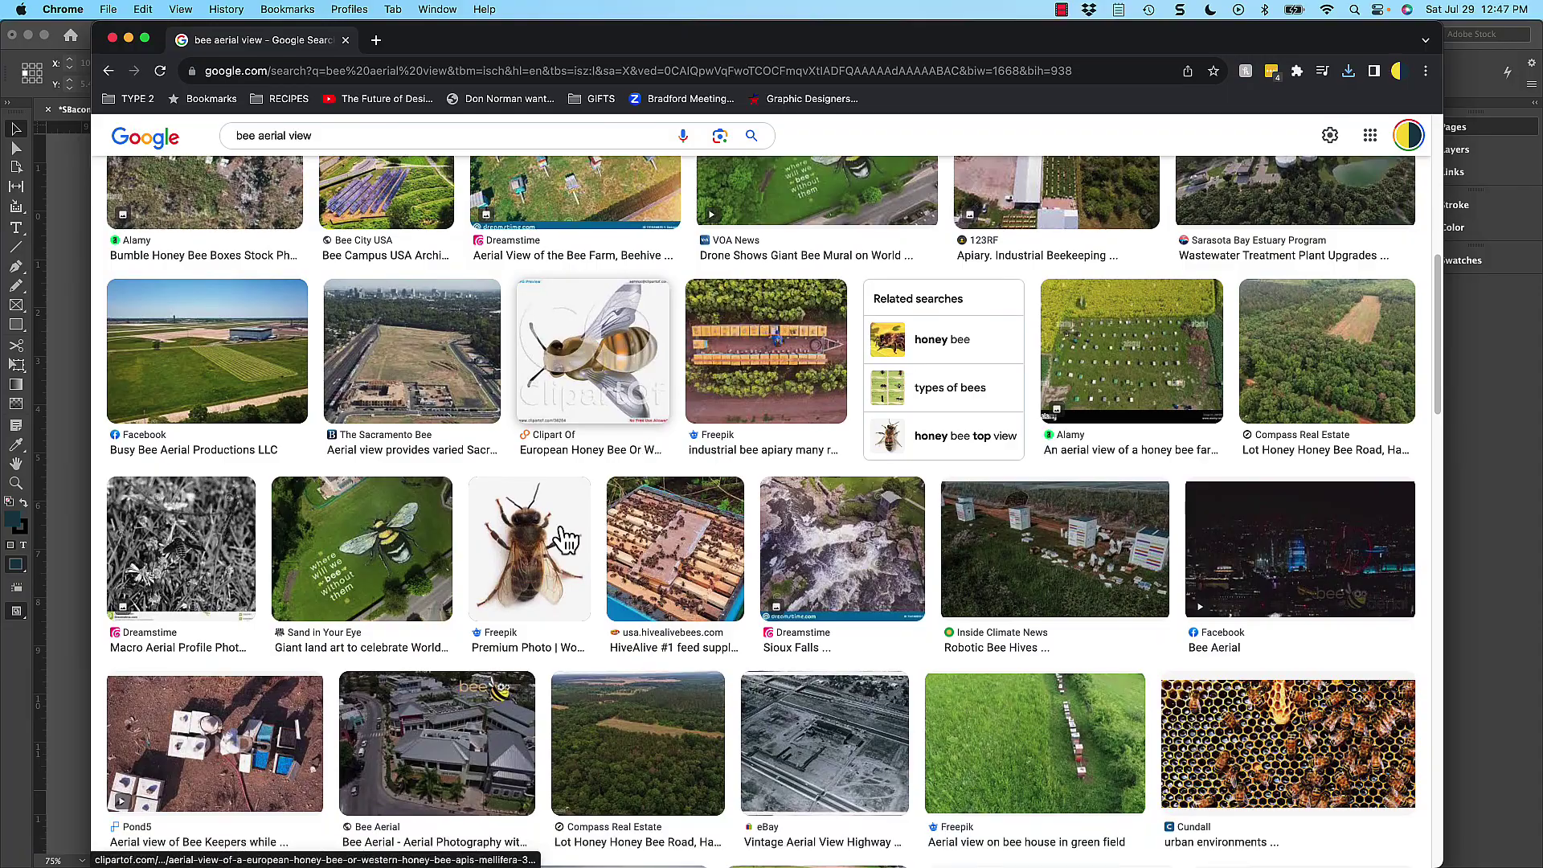
scroll(554, 563, "down", 8)
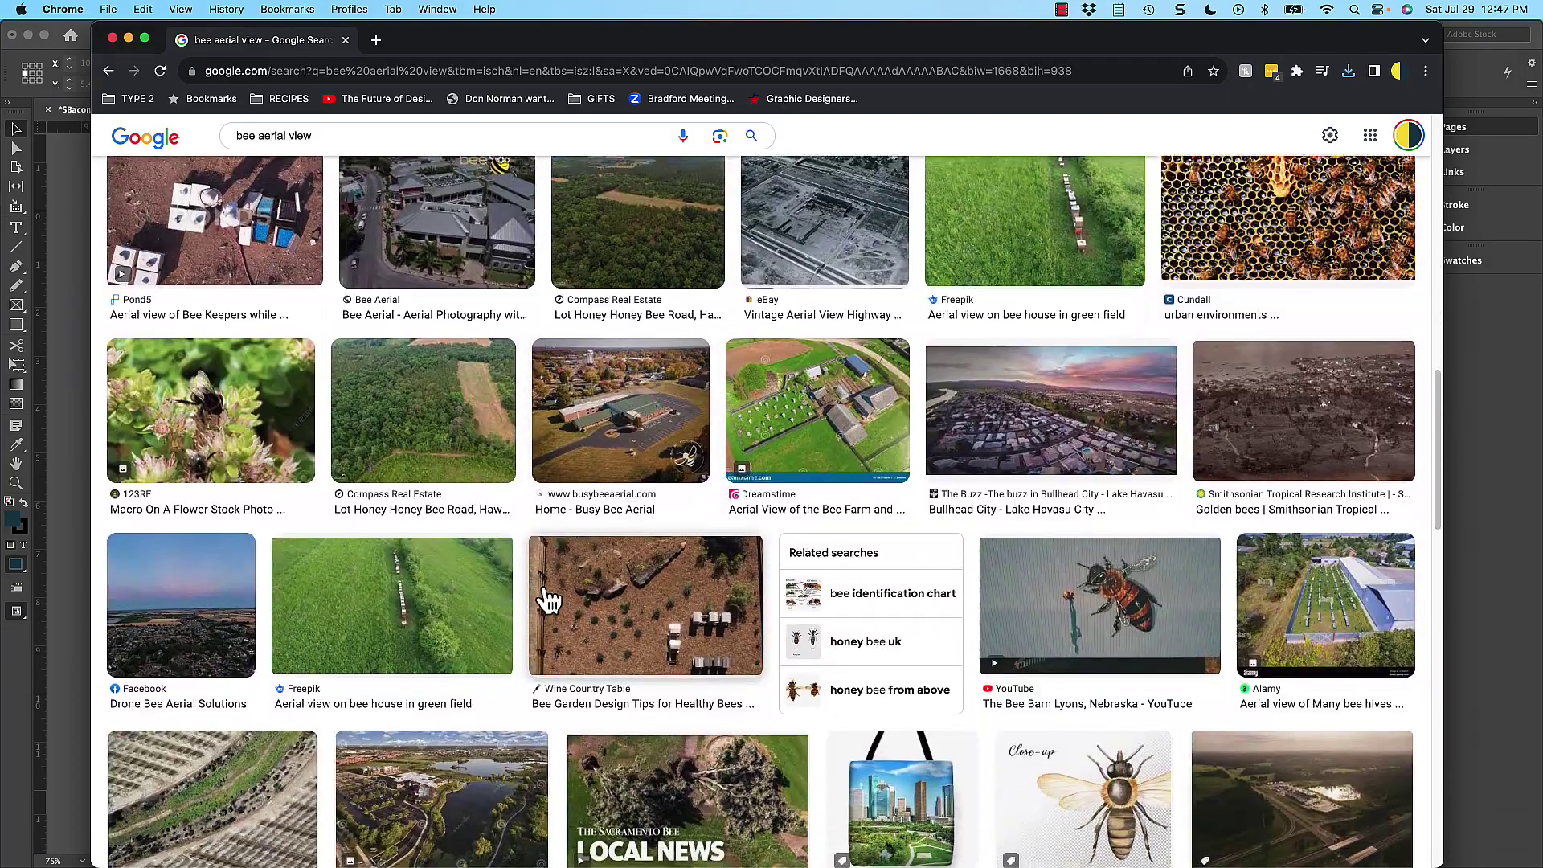
scroll(549, 598, "down", 9)
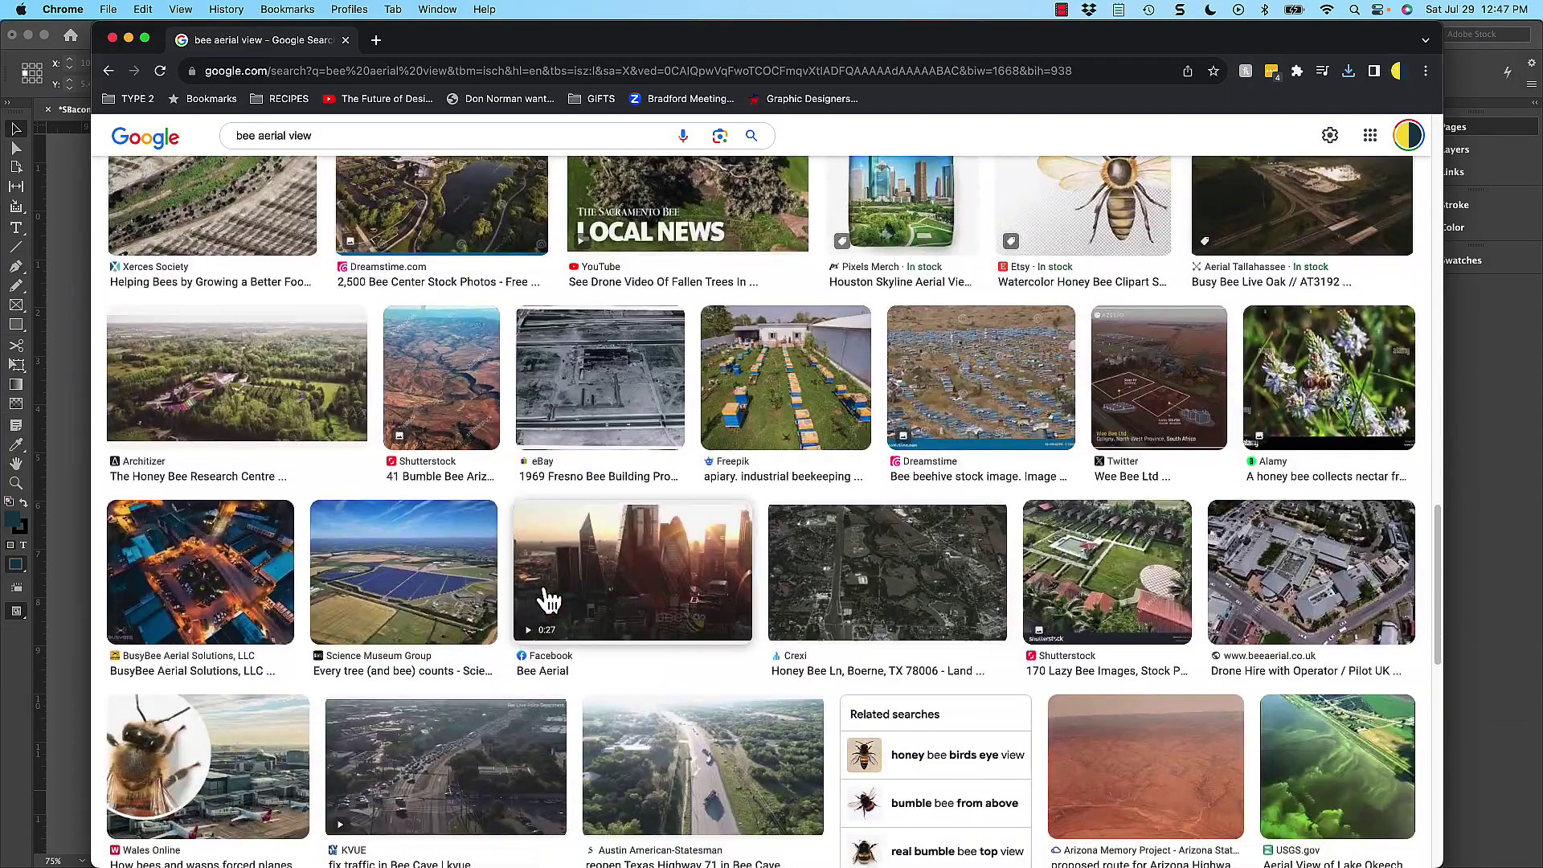
scroll(549, 599, "up", 20)
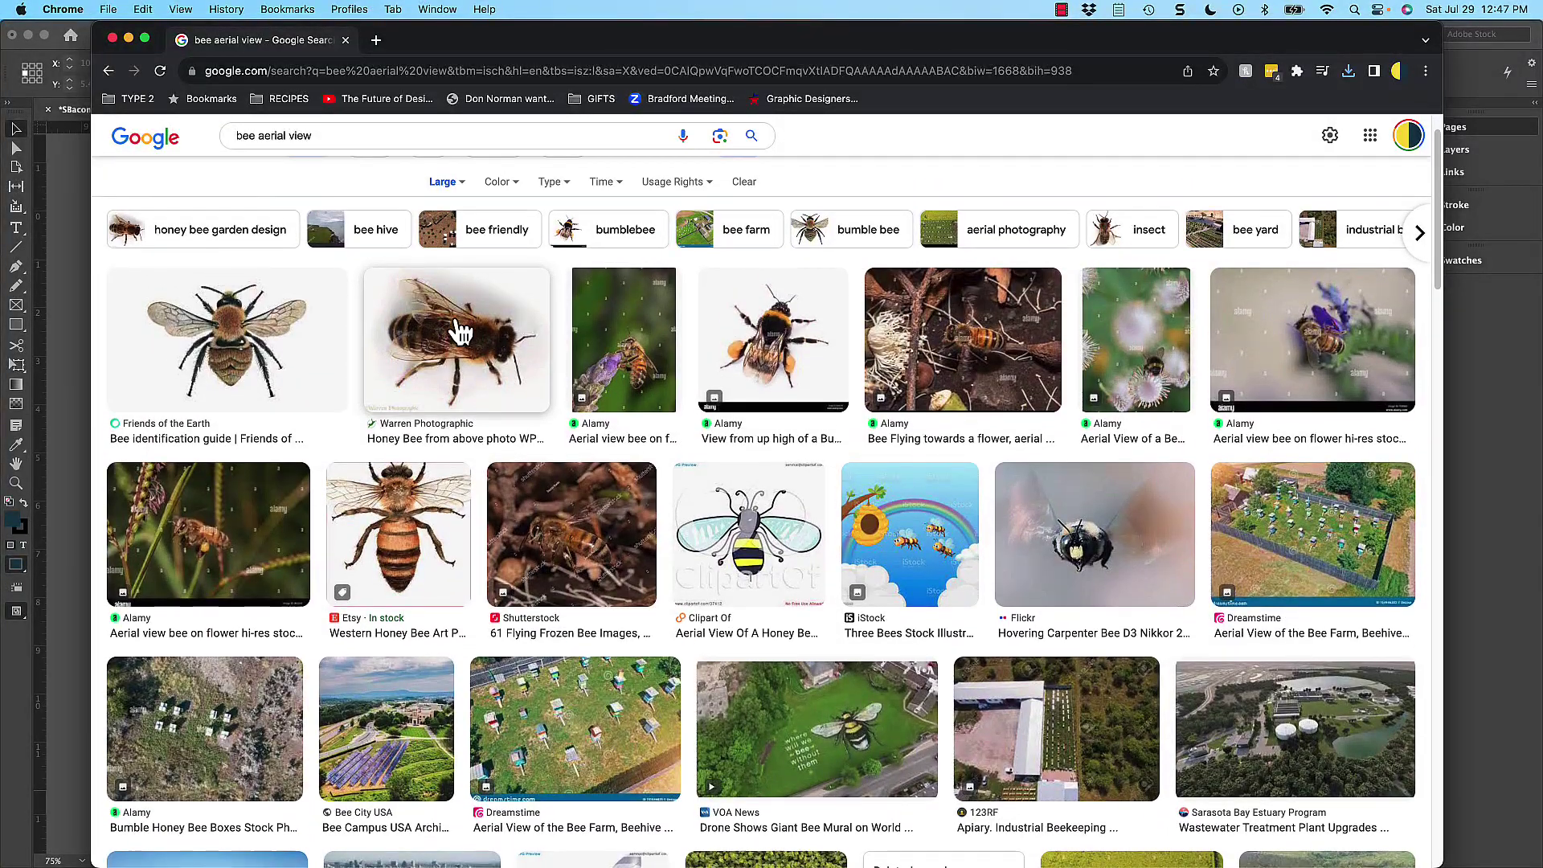
- Save the Warren Photographic top-view honey bee as SourceImage_Bee_2.jpeg on the Desktop, then switch to Photoshop
left_click(460, 331)
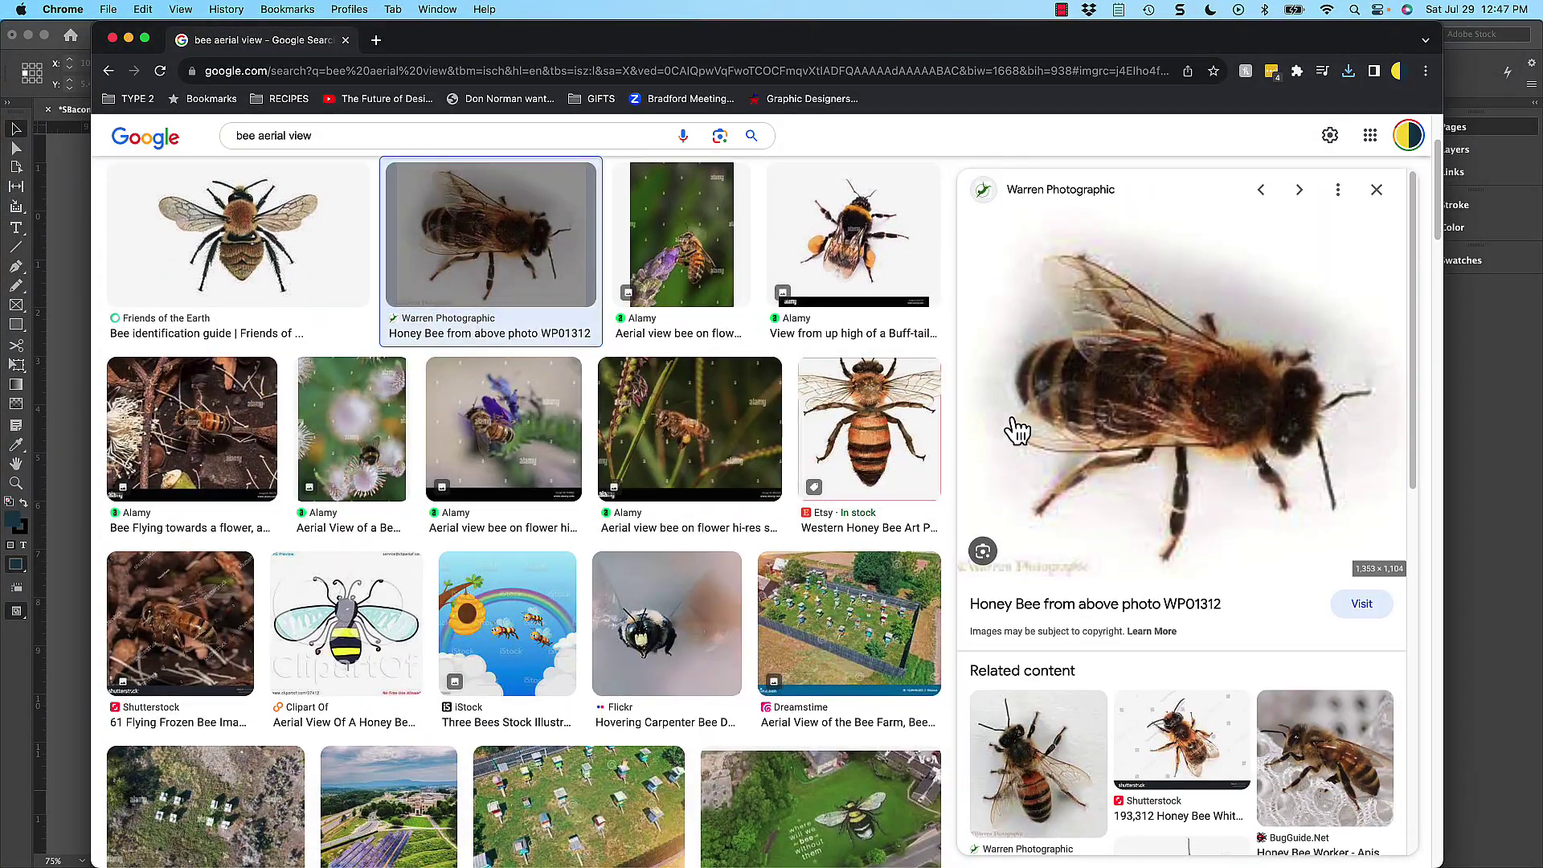
right_click(1181, 398)
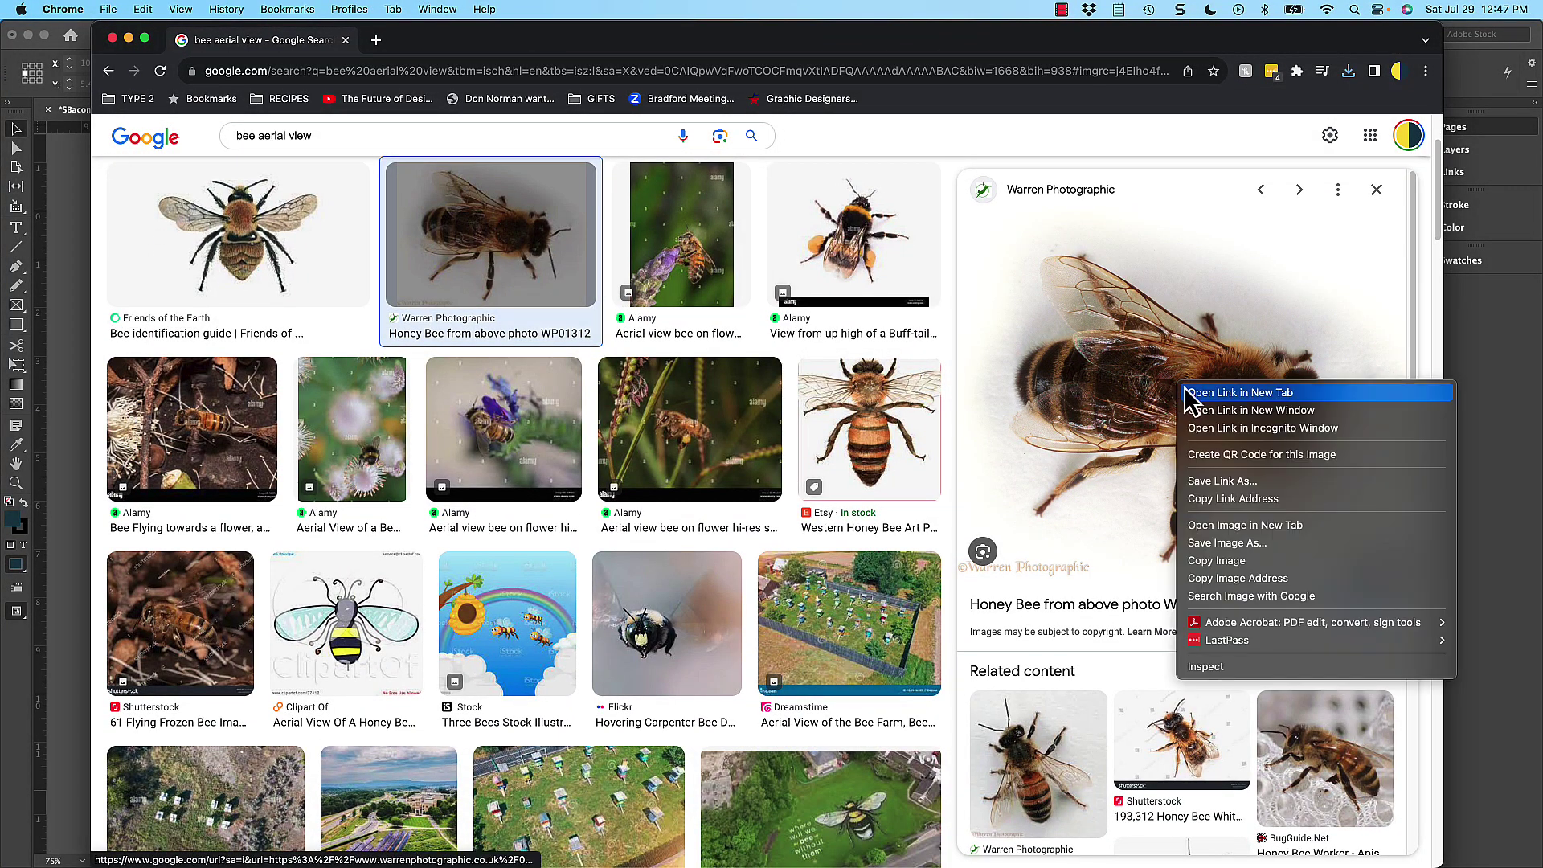
left_click(1208, 545)
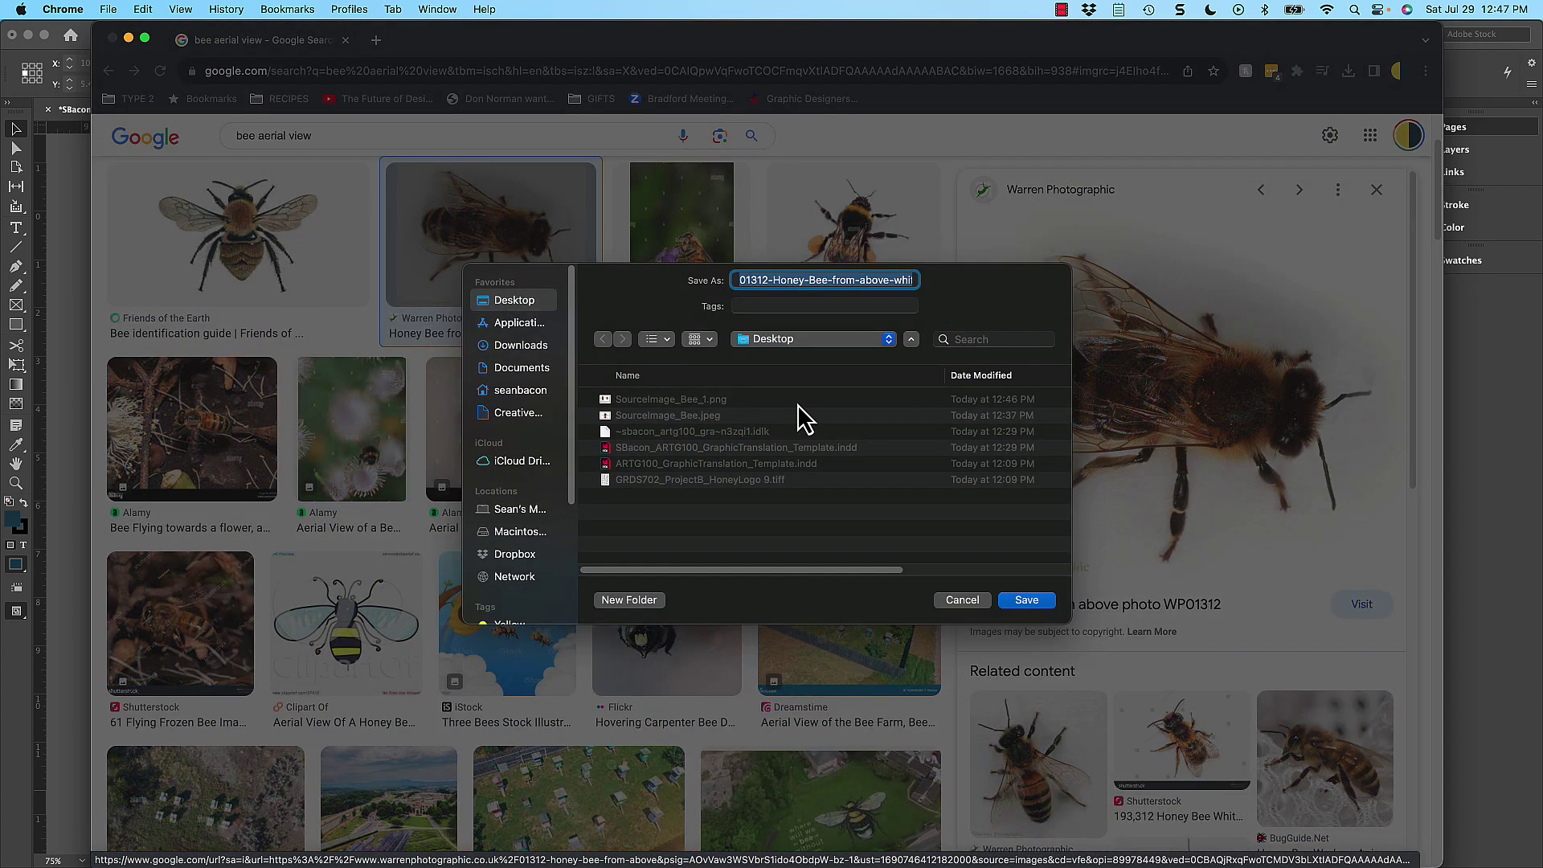
left_click(695, 399)
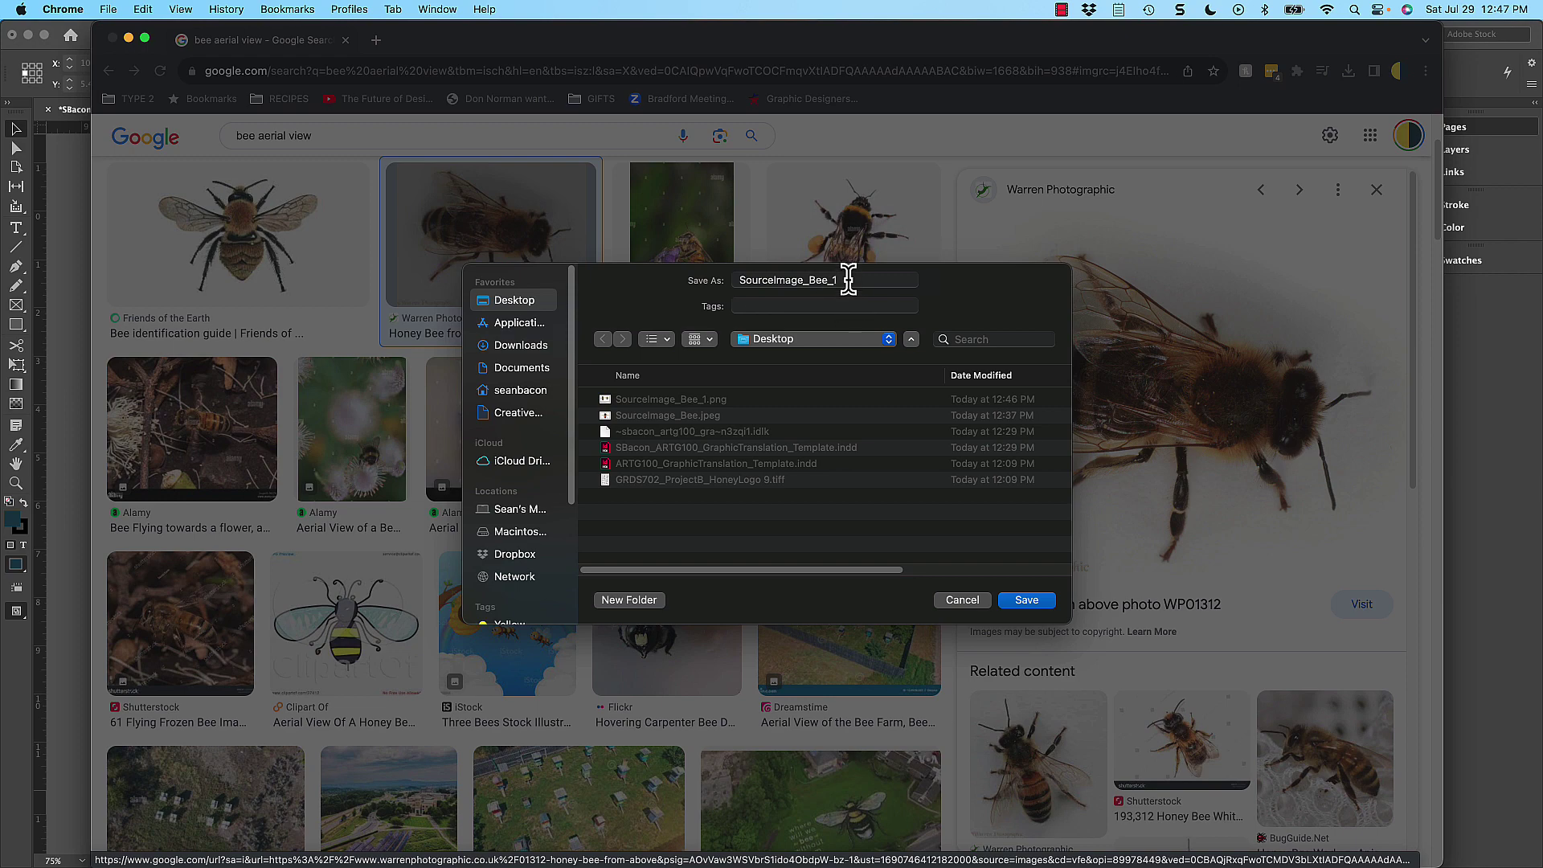
left_click(848, 280)
key("Return")
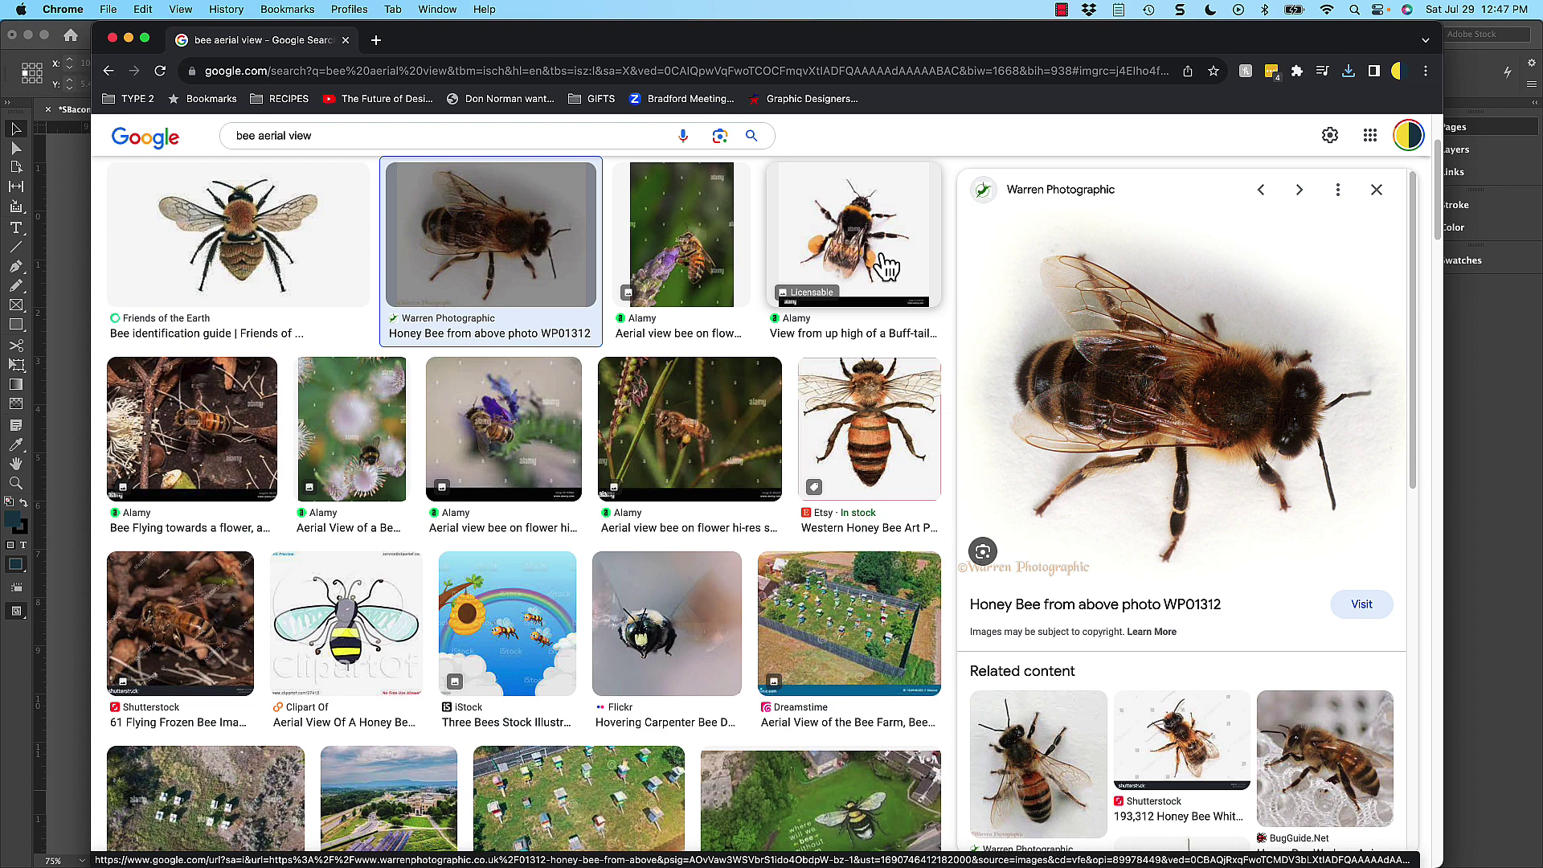
key("super+Tab")
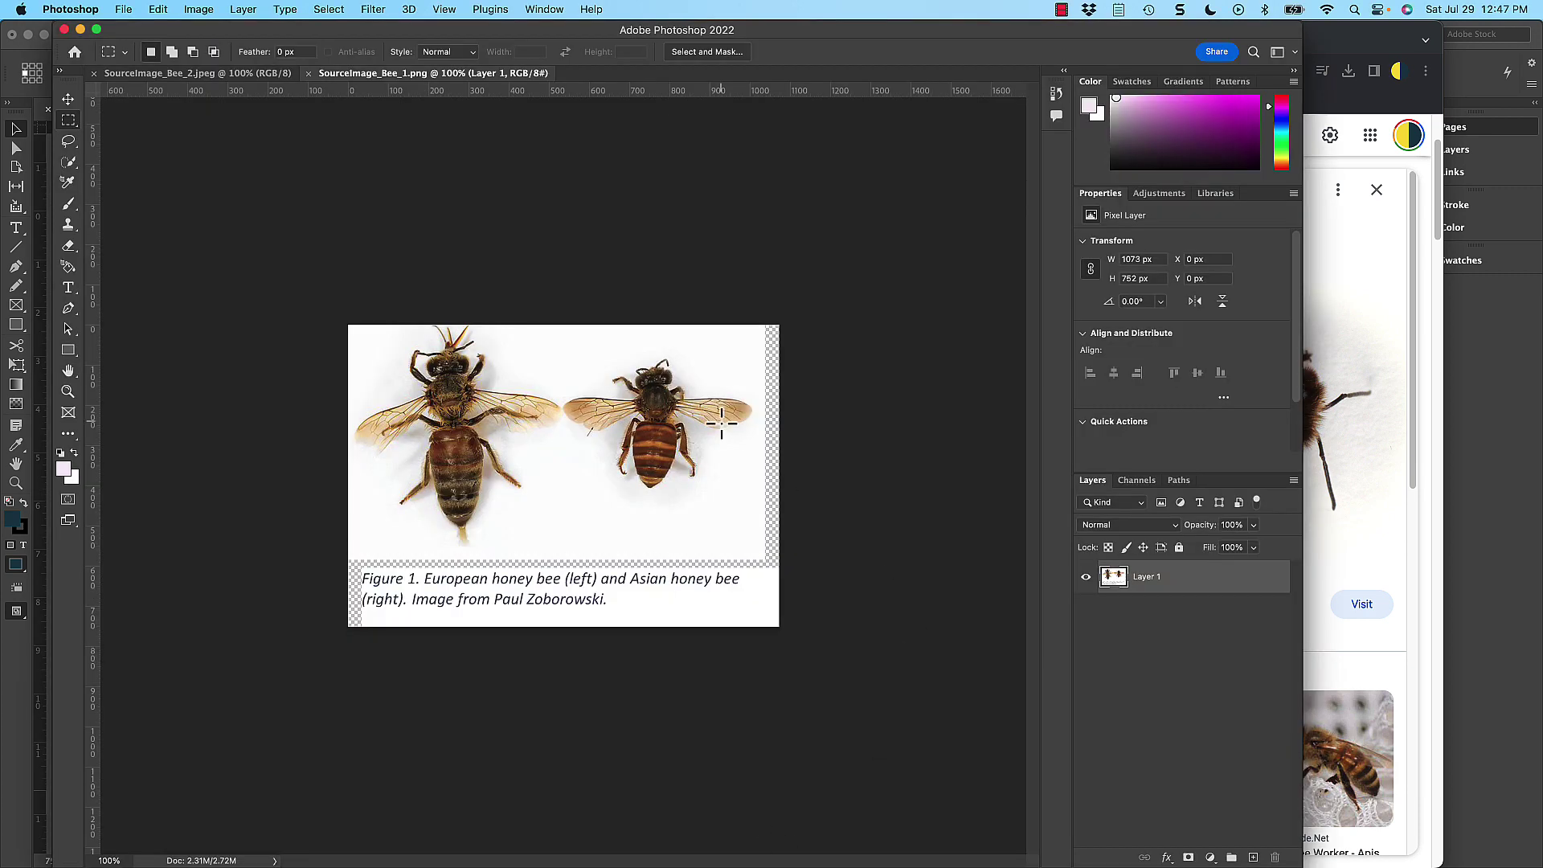
- Compare SourceImage_Bee_2.jpeg with SourceImage_Bee_1.png, then close SourceImage_Bee_2.jpeg
left_click(218, 75)
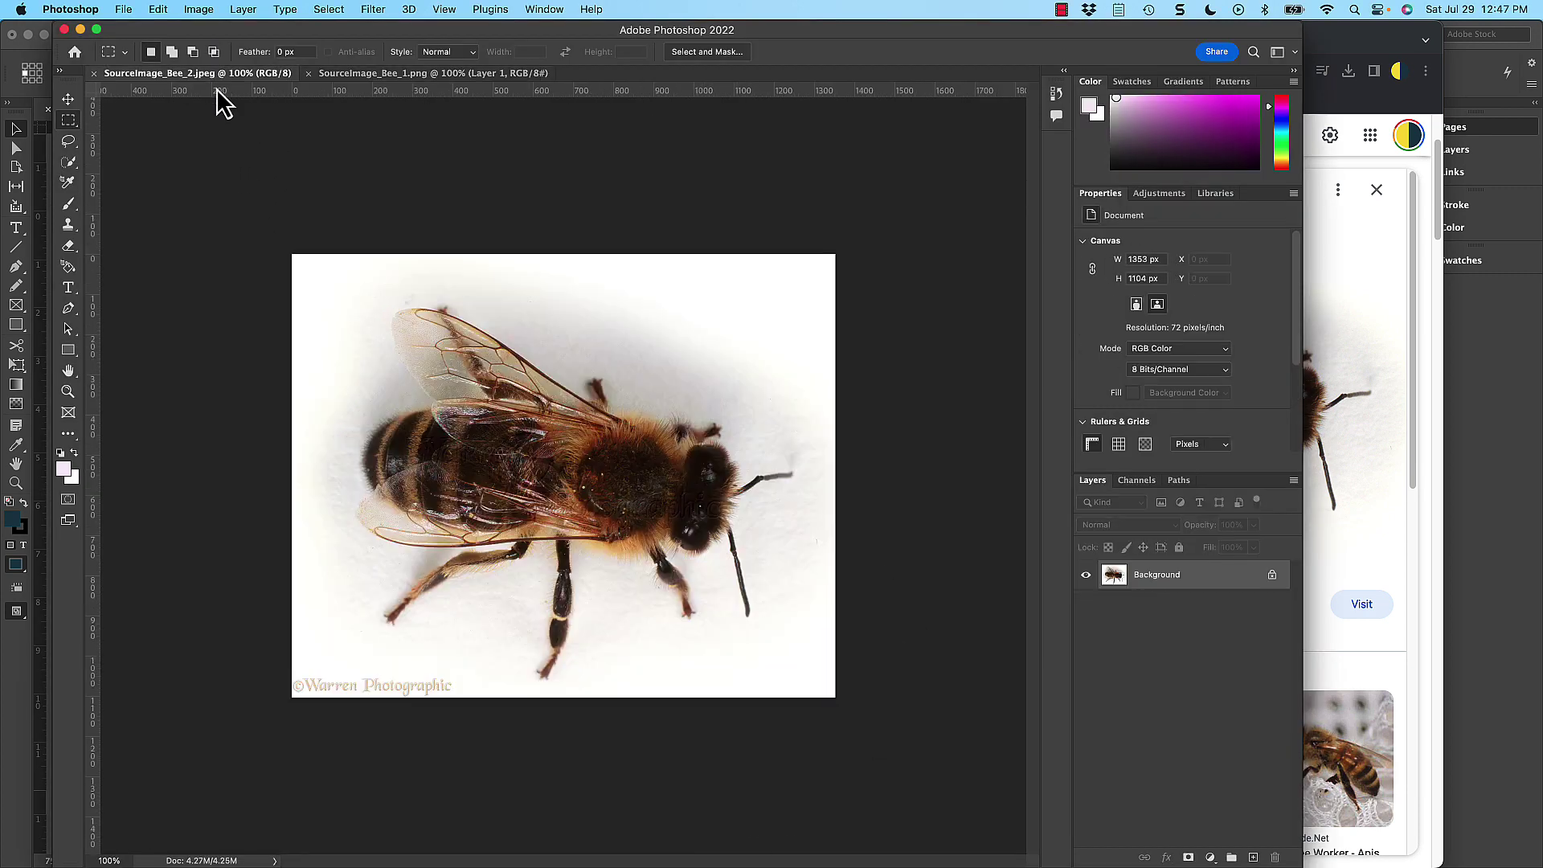
left_click(419, 74)
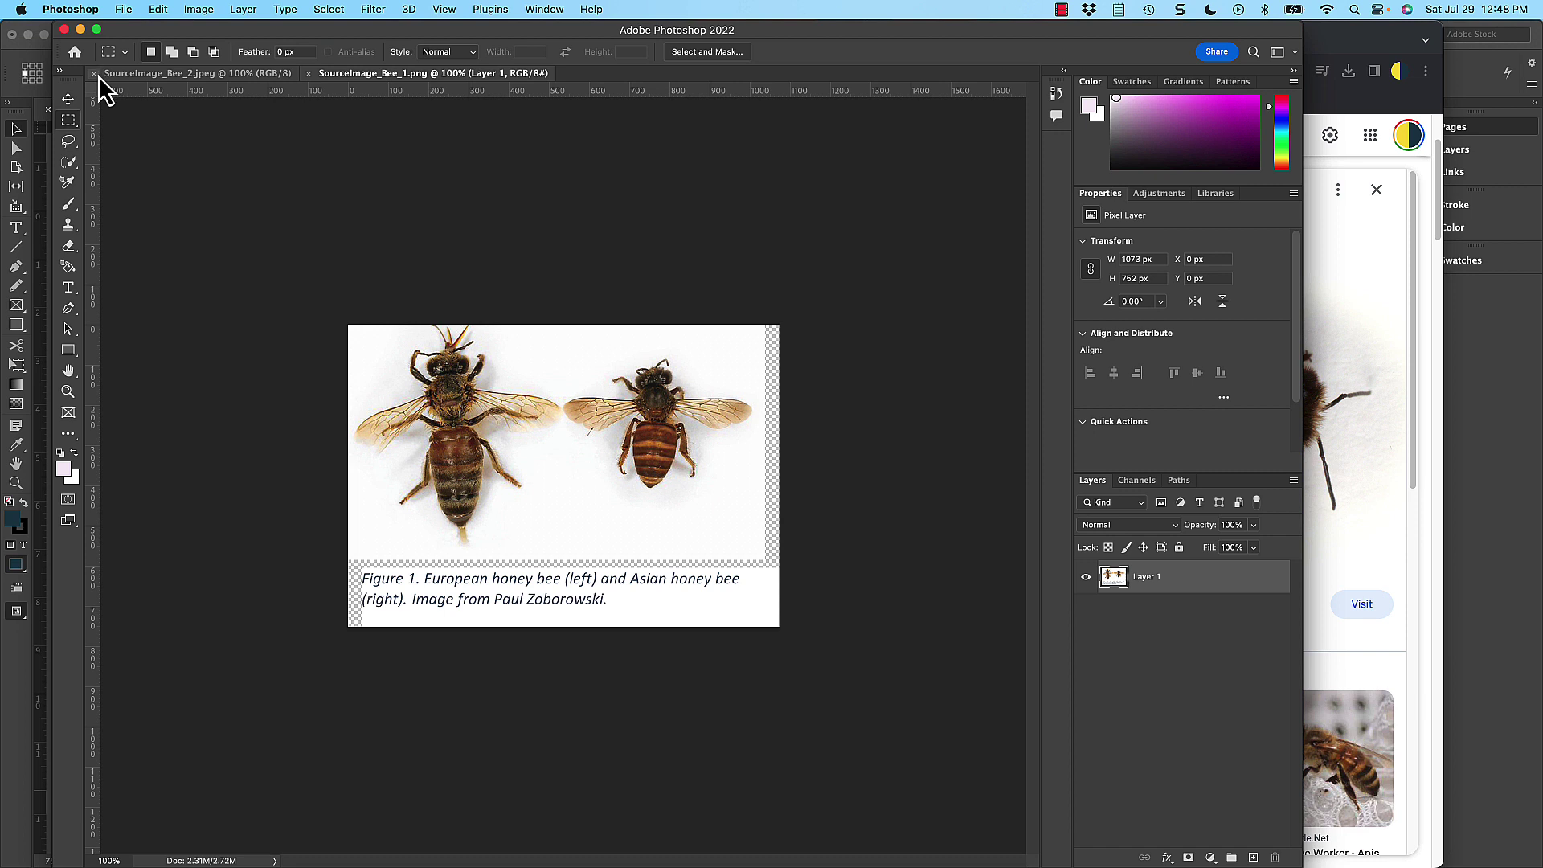
left_click(94, 74)
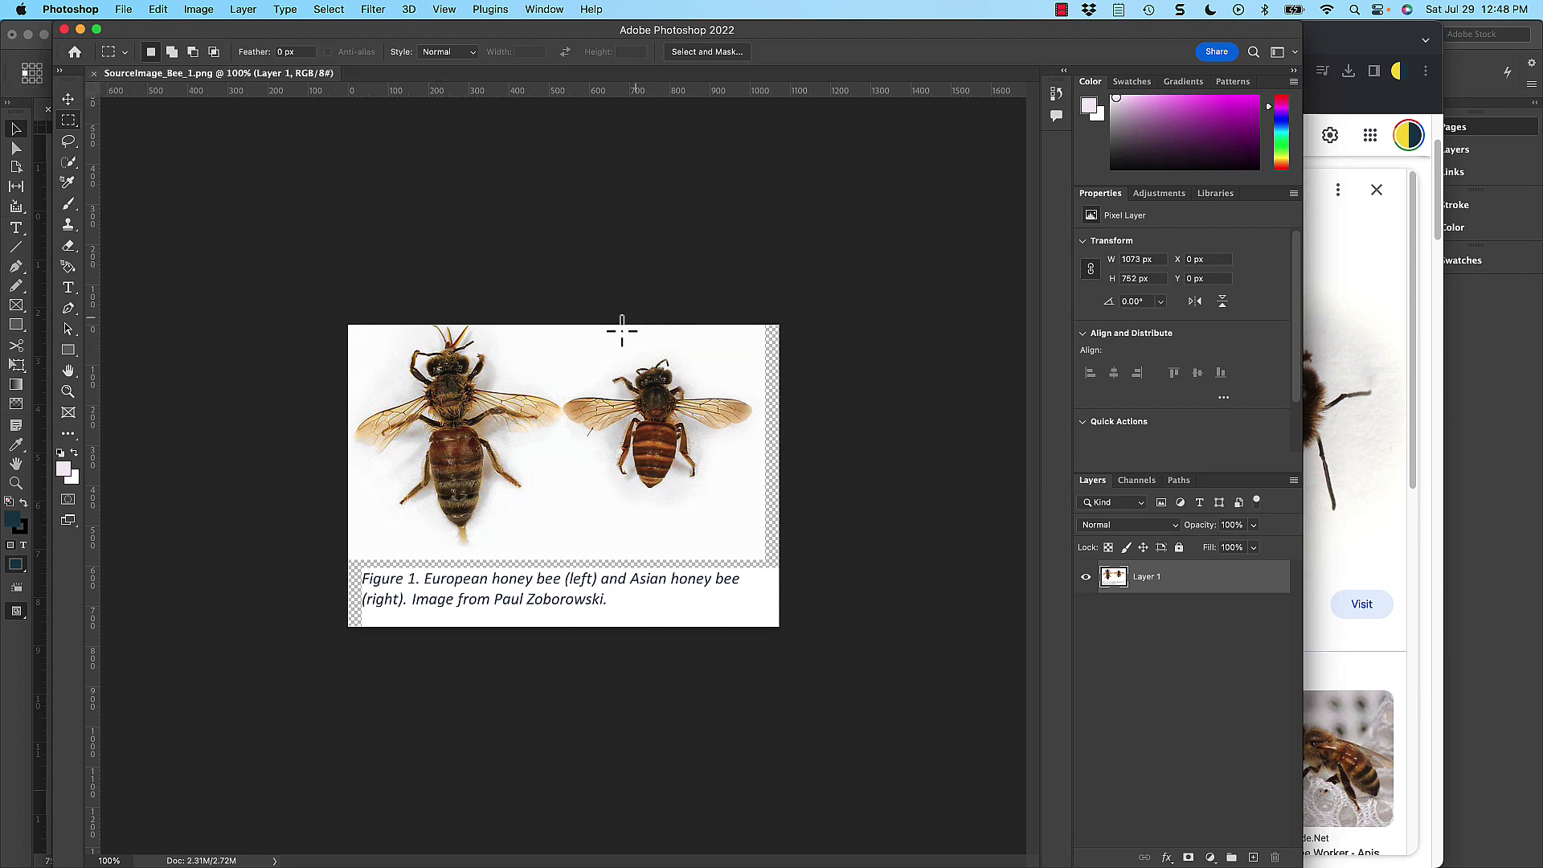
- Crop the canvas to a rectangle around the right-hand top-view bee
left_click_drag(560, 347, 758, 503)
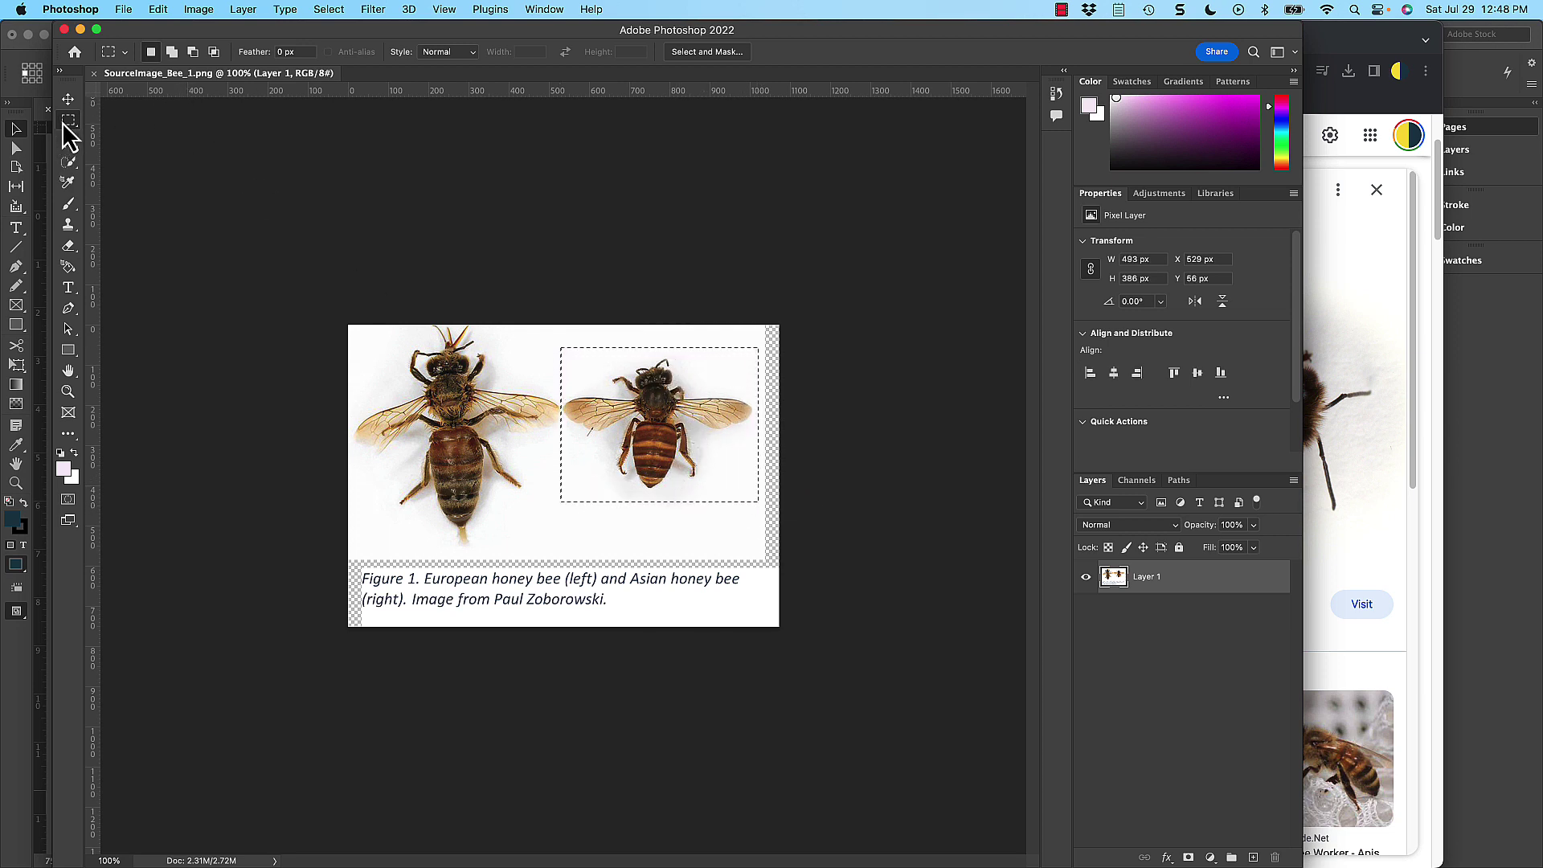
left_click(198, 9)
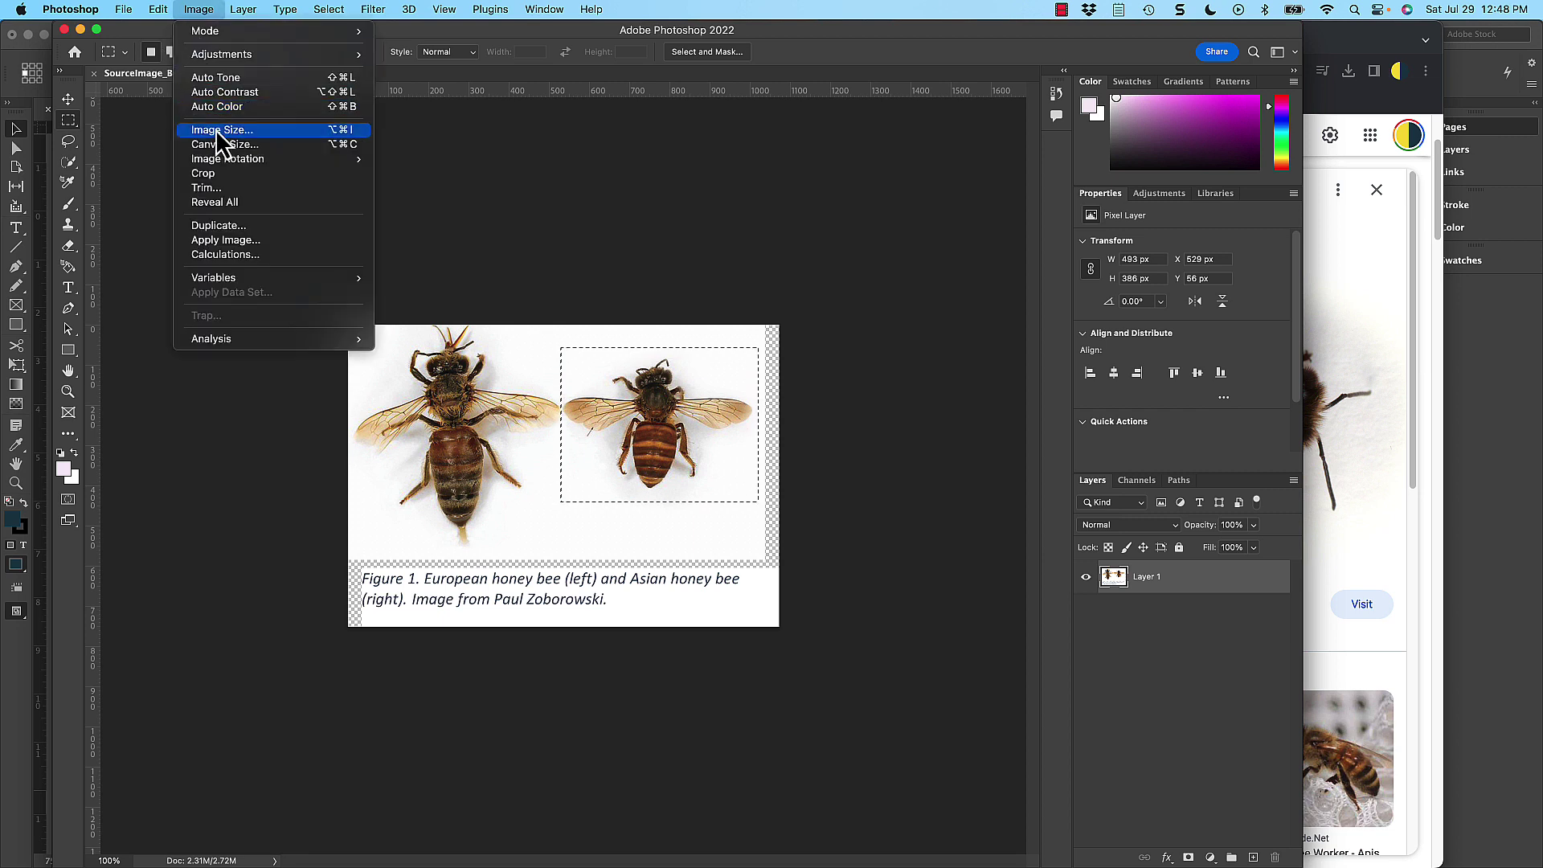
left_click(213, 173)
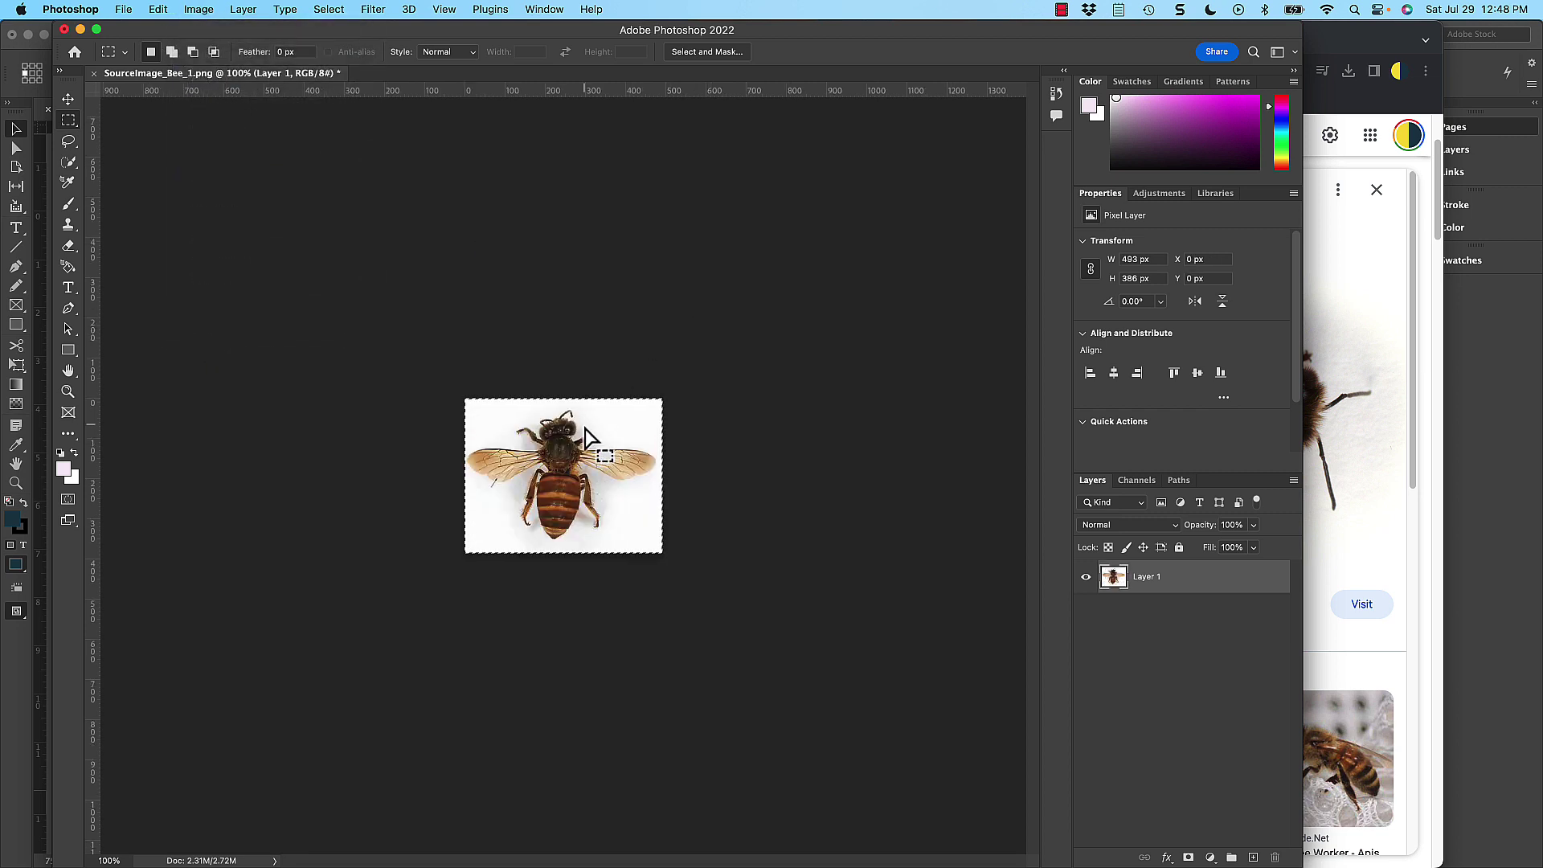
- Deselect, zoom to check the cropped bee, and save SourceImage_Bee_1.png
key("super+d")
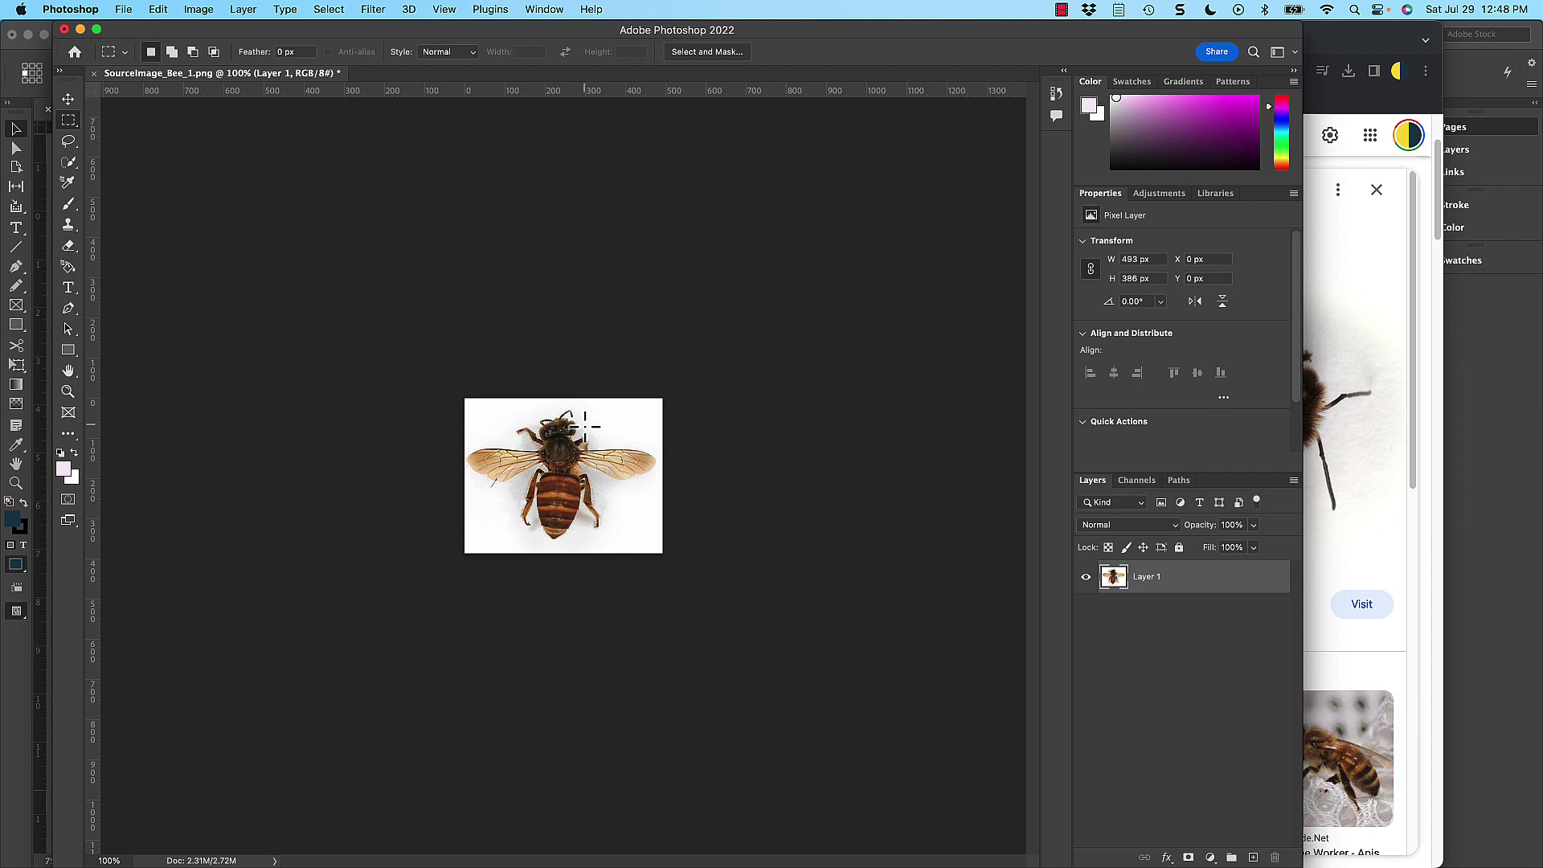
key("super+equal")
key("super+equal")
key("super+equal")
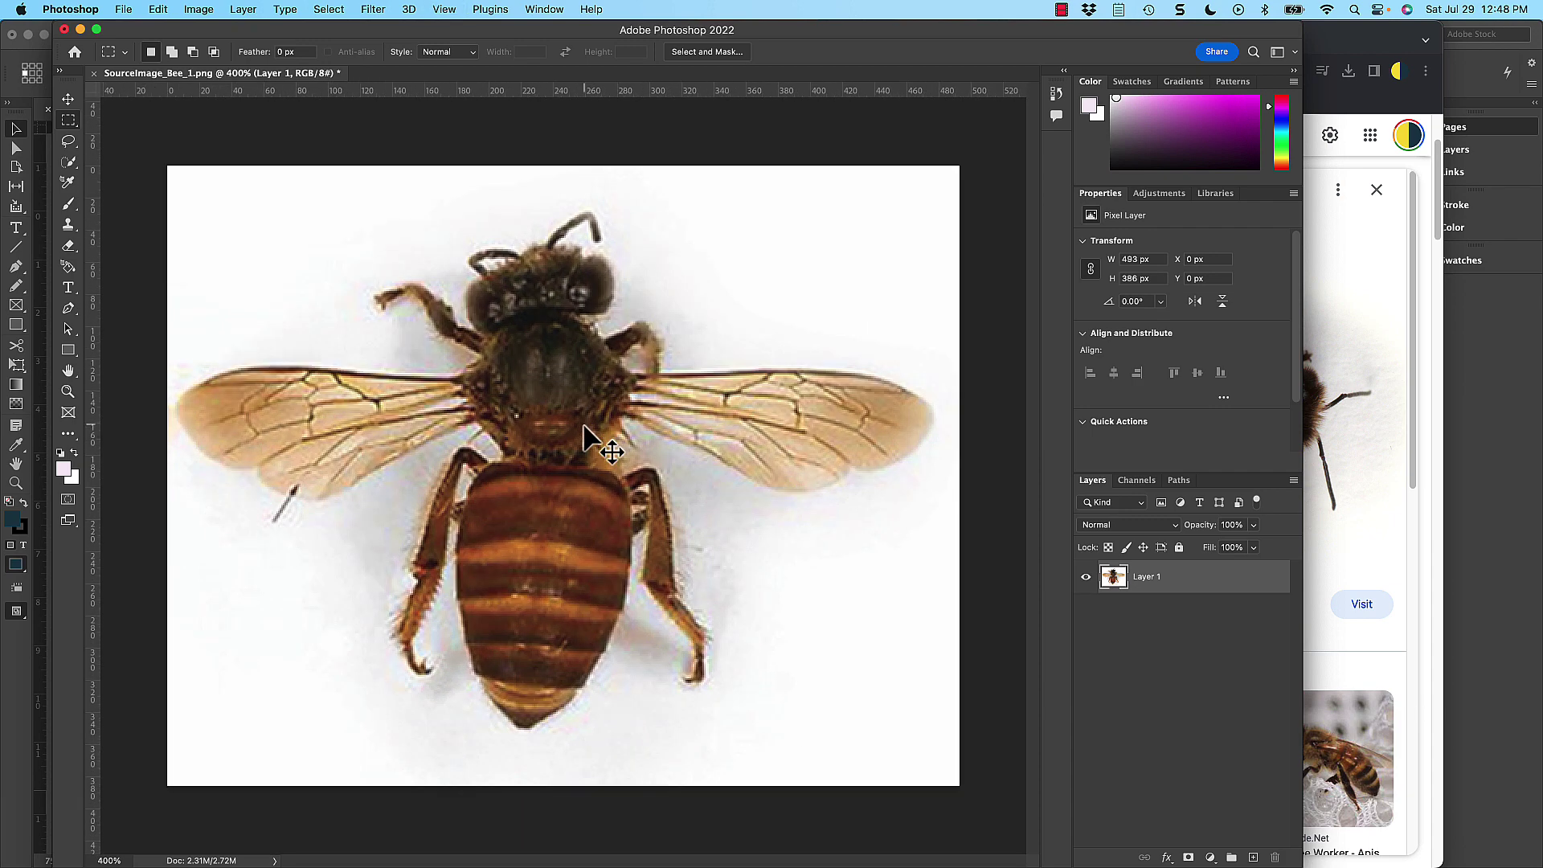
key("super+minus")
key("super+minus")
key("super+minus")
key("super+equal")
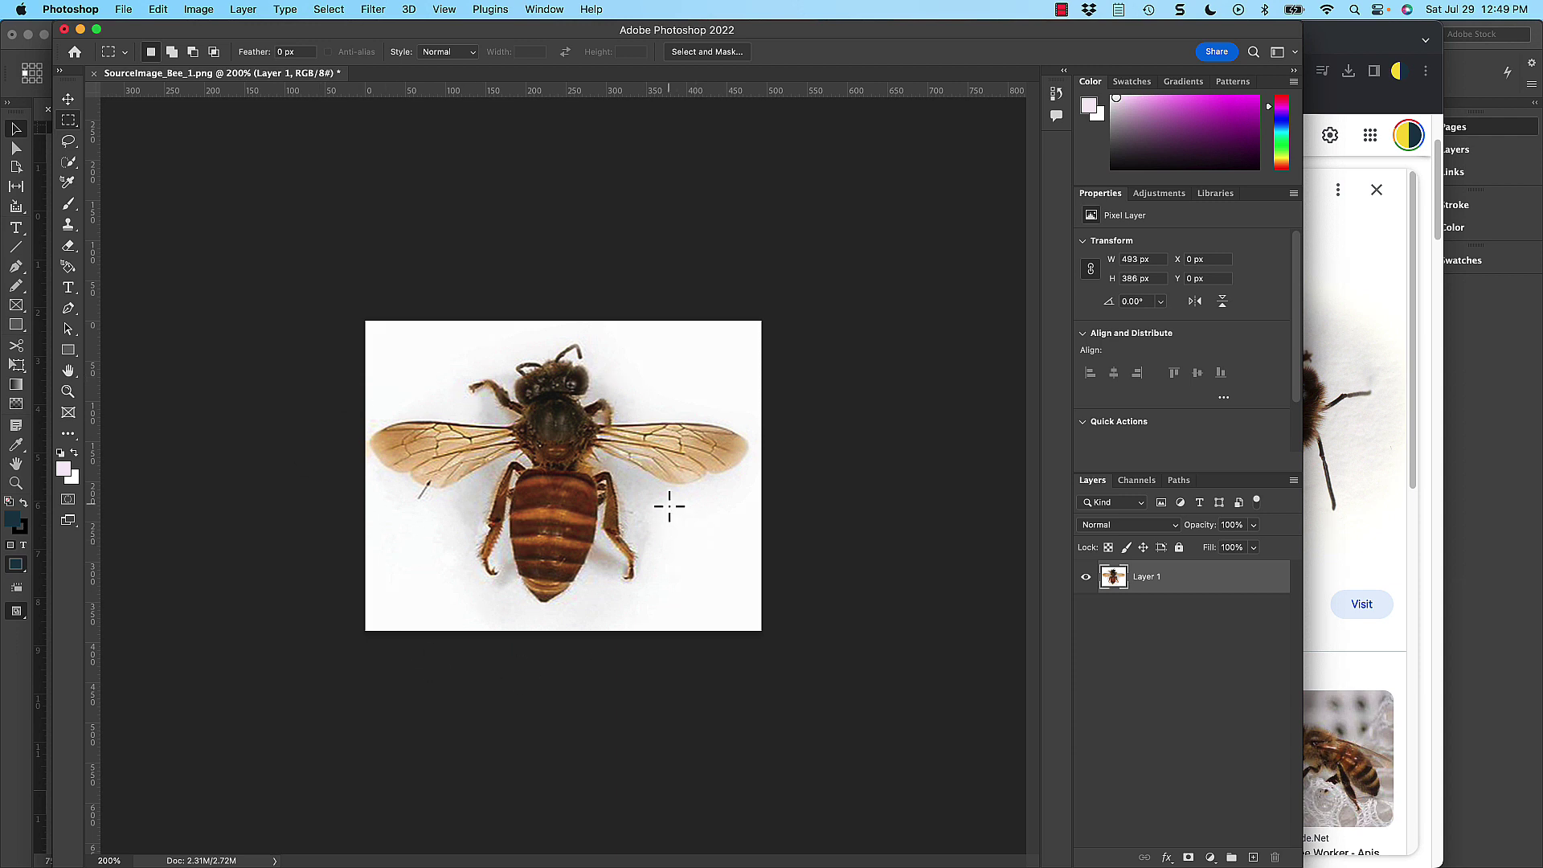
key("super+s")
- Convert the bee image to Grayscale mode, discarding the colour information
left_click(202, 13)
mouse_move(205, 38)
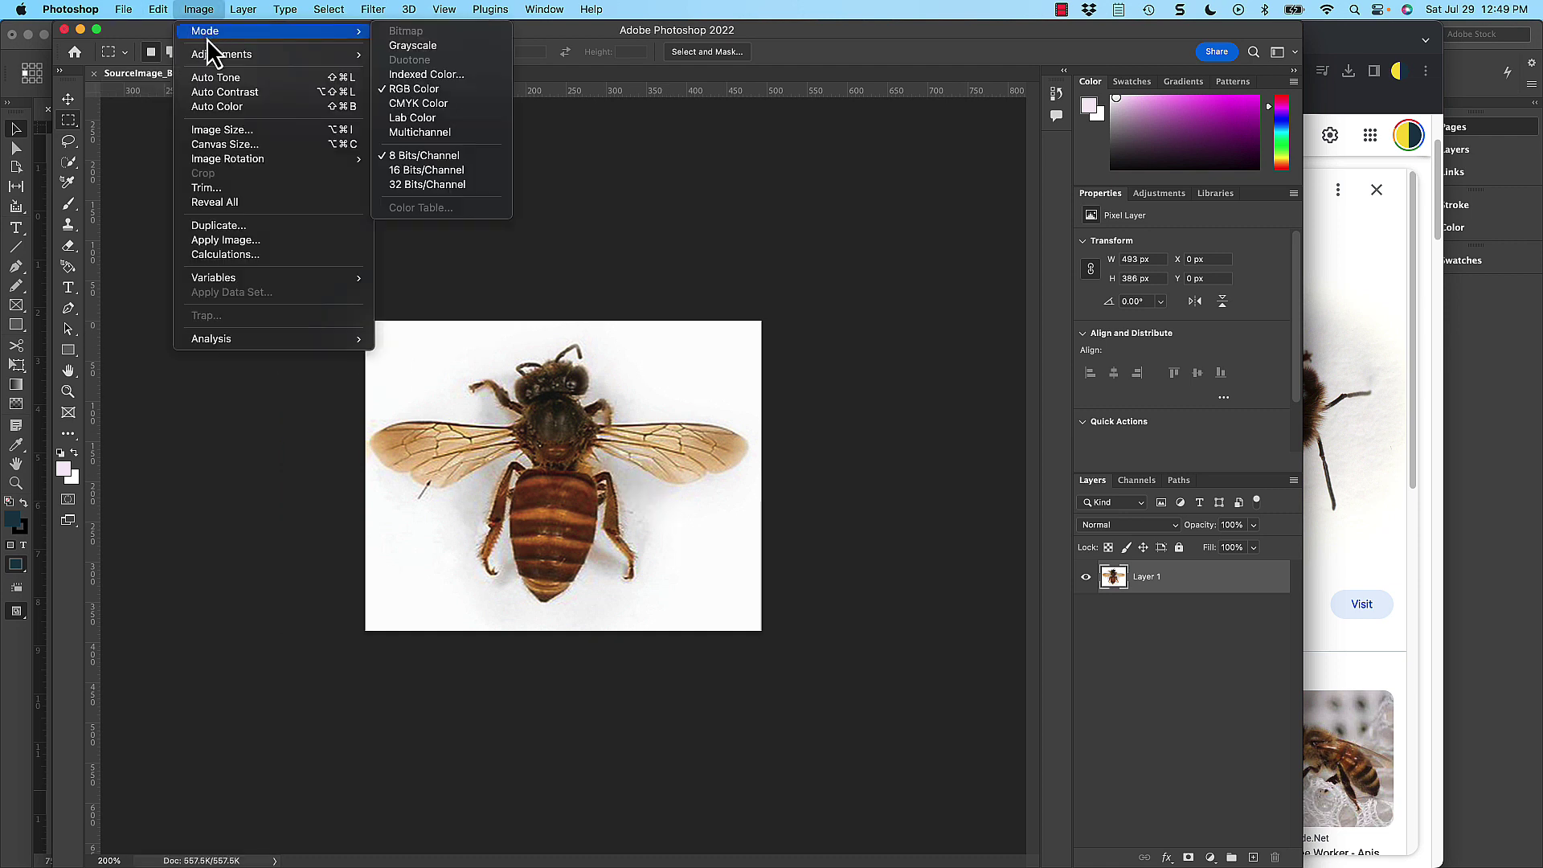
left_click(423, 47)
left_click(784, 347)
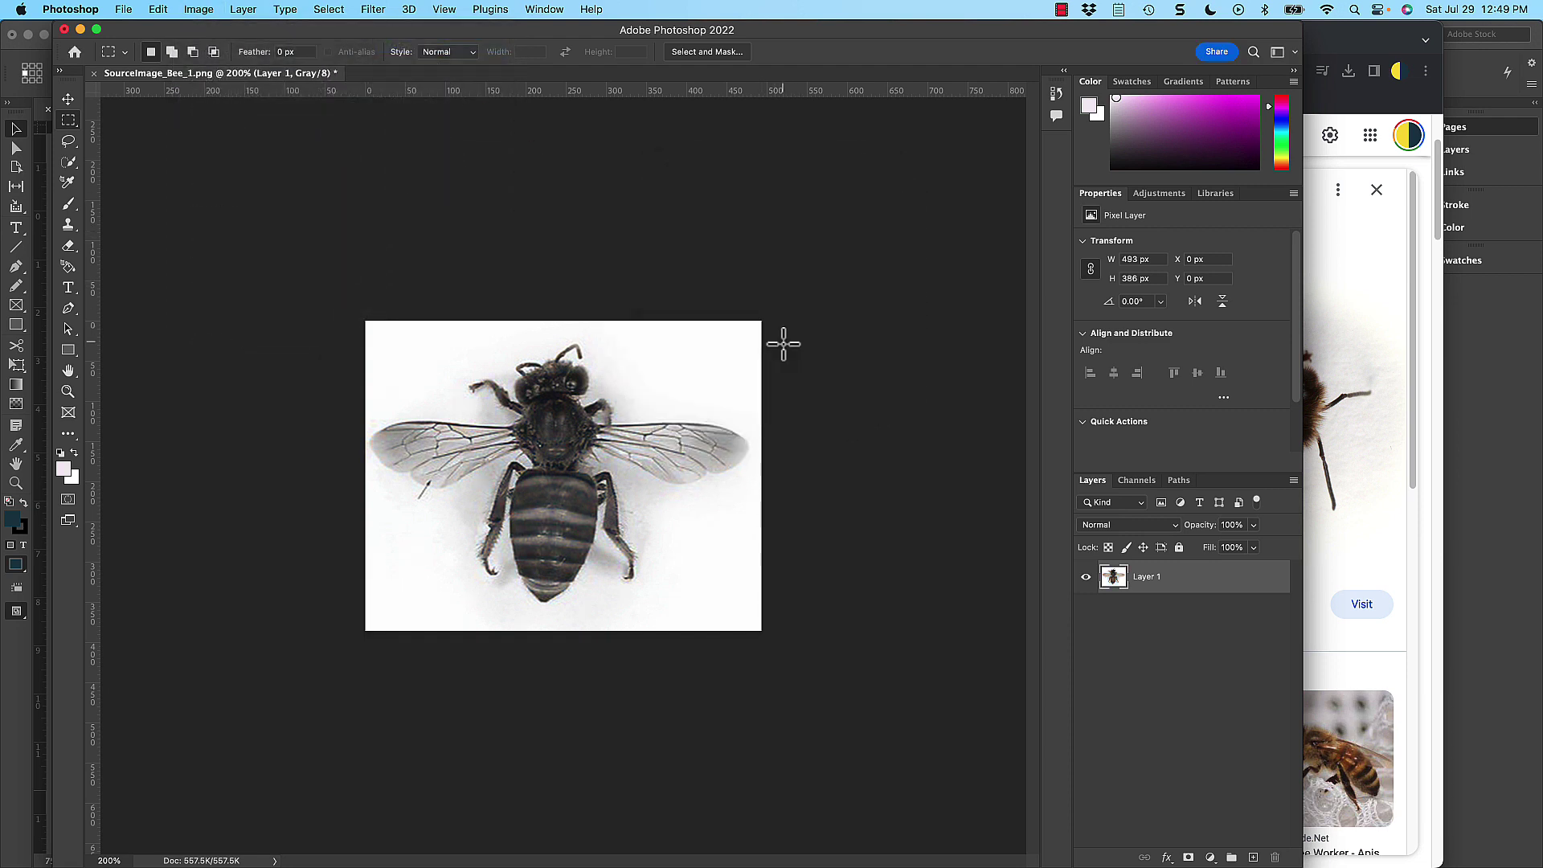
- Save the grayscale bee as SourceImage_Bee_1_BW.png, accepting the default PNG options
key("super+shift+s")
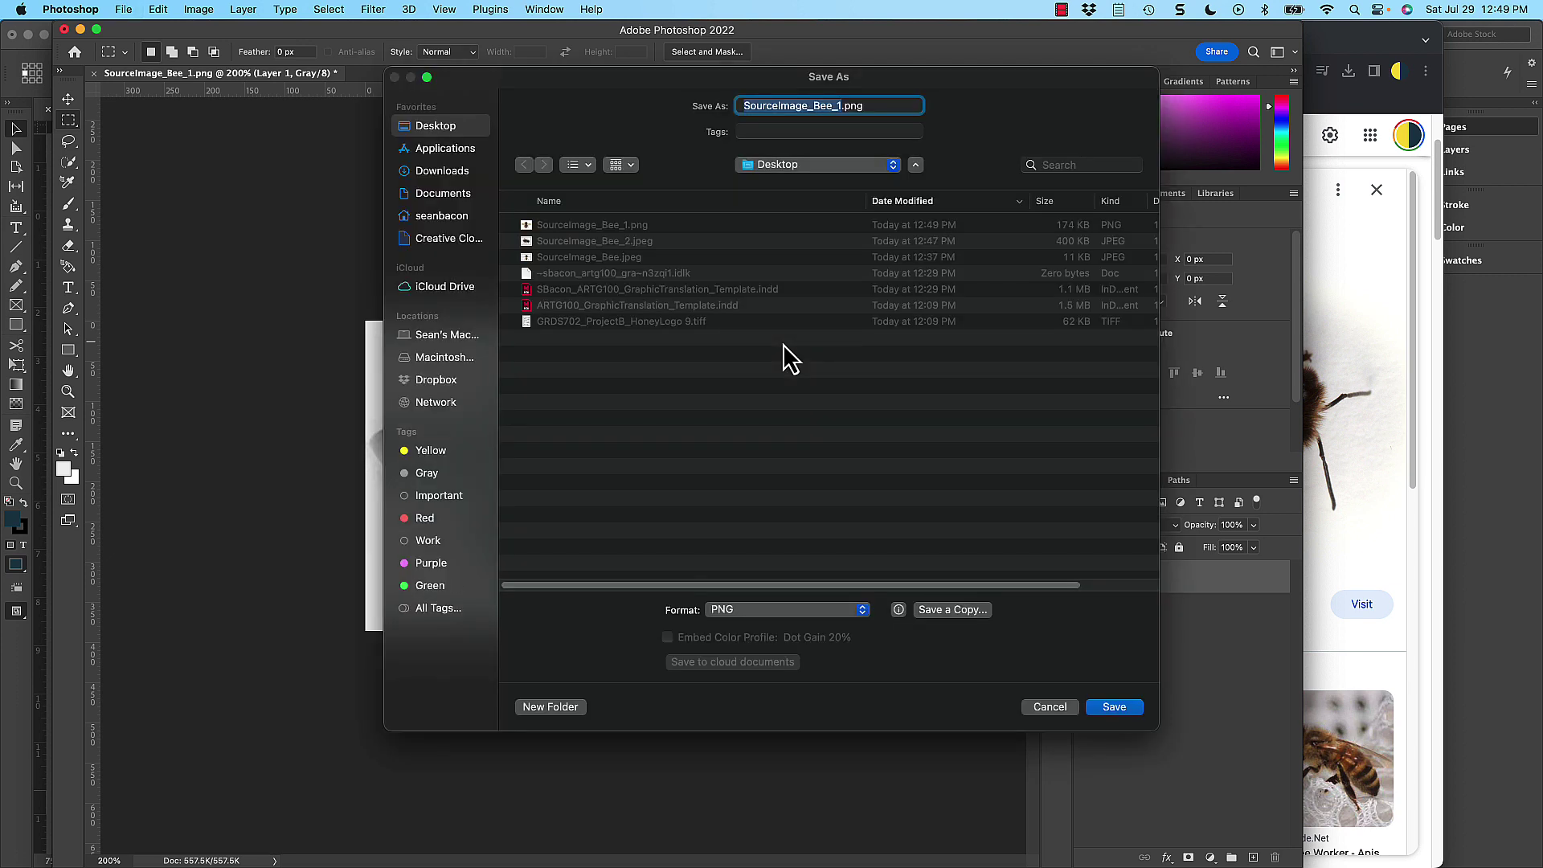
key("Right")
type("_BW")
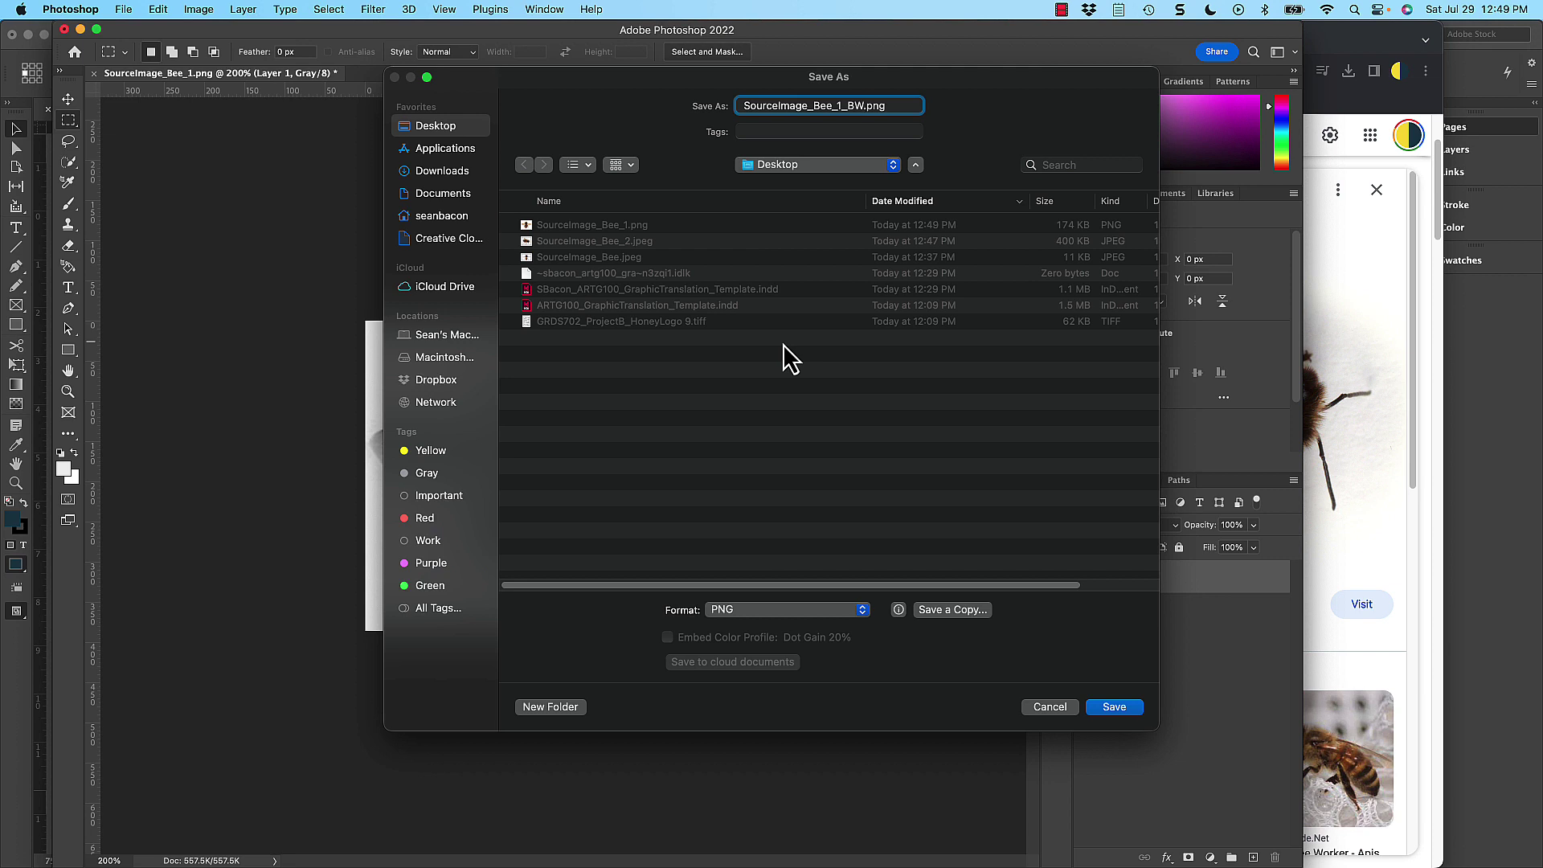
key("Return")
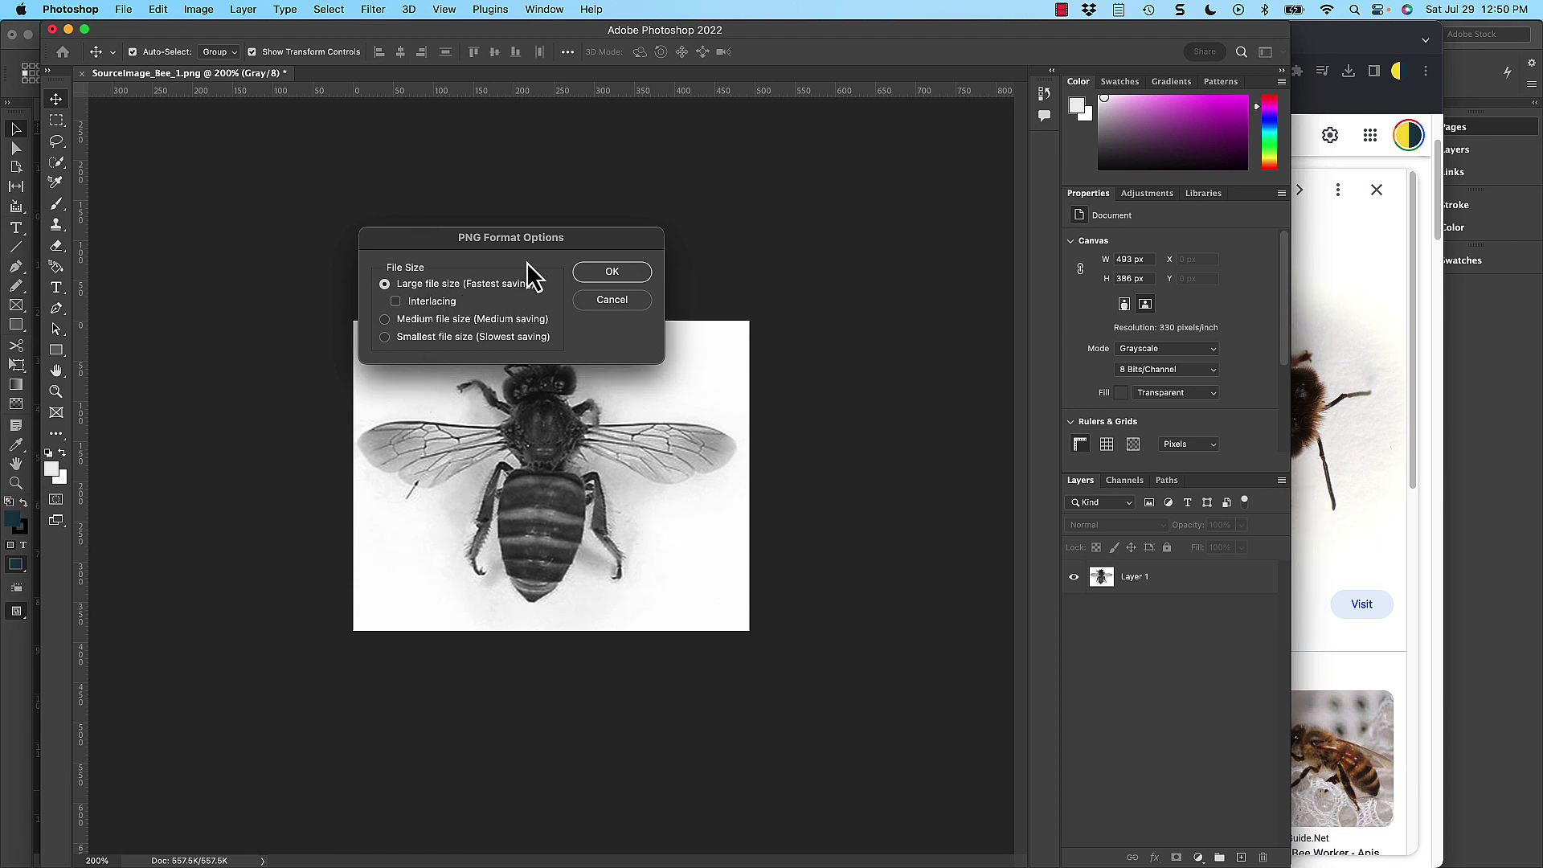
left_click(588, 275)
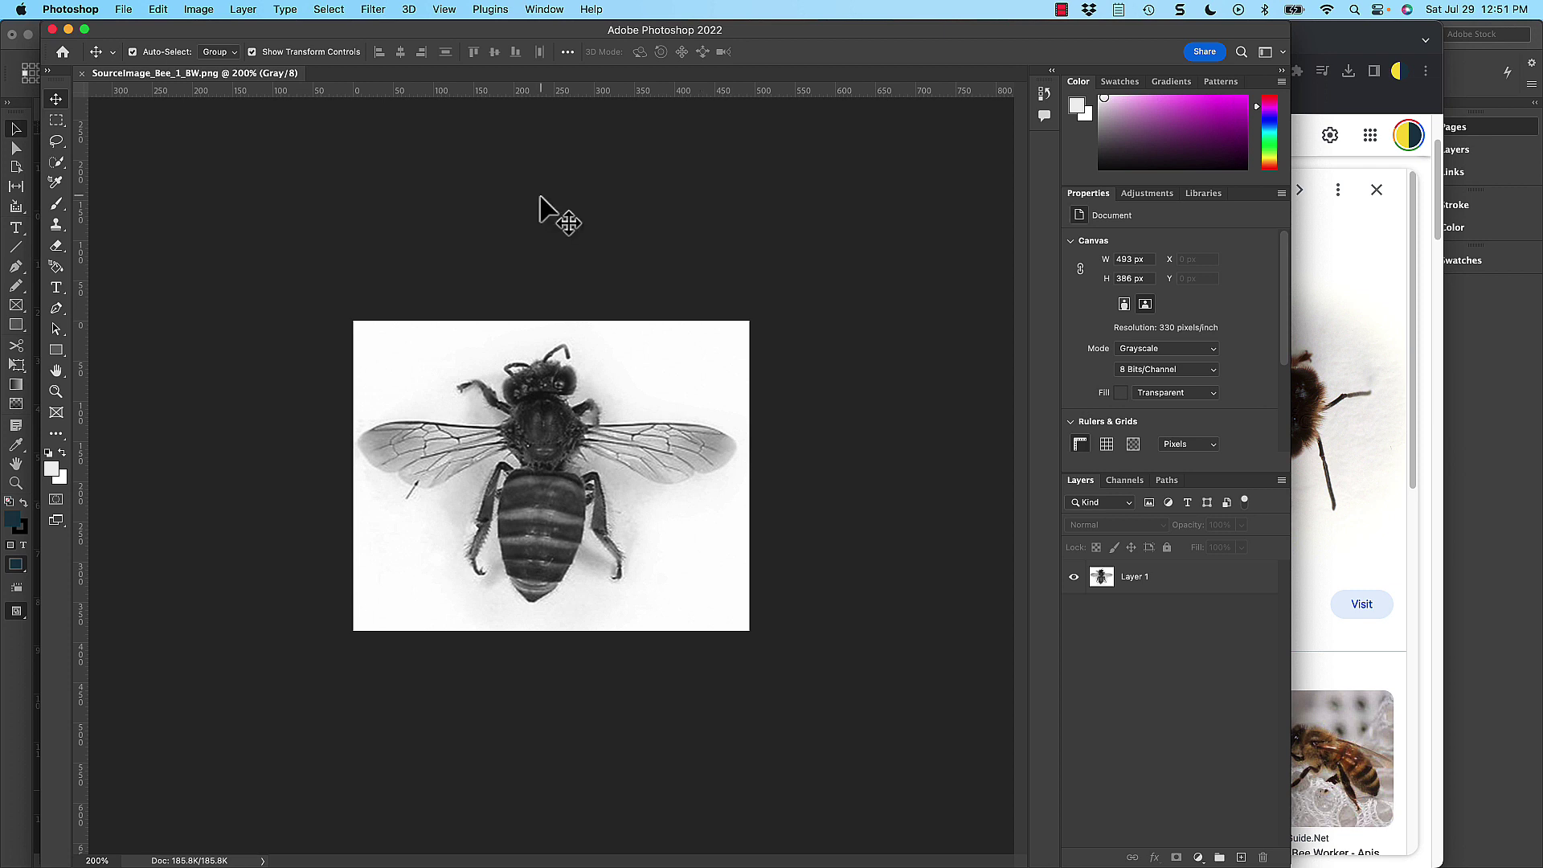
- Add a Threshold 1 adjustment layer at level 128 above the bee's Layer 1
left_click(245, 10)
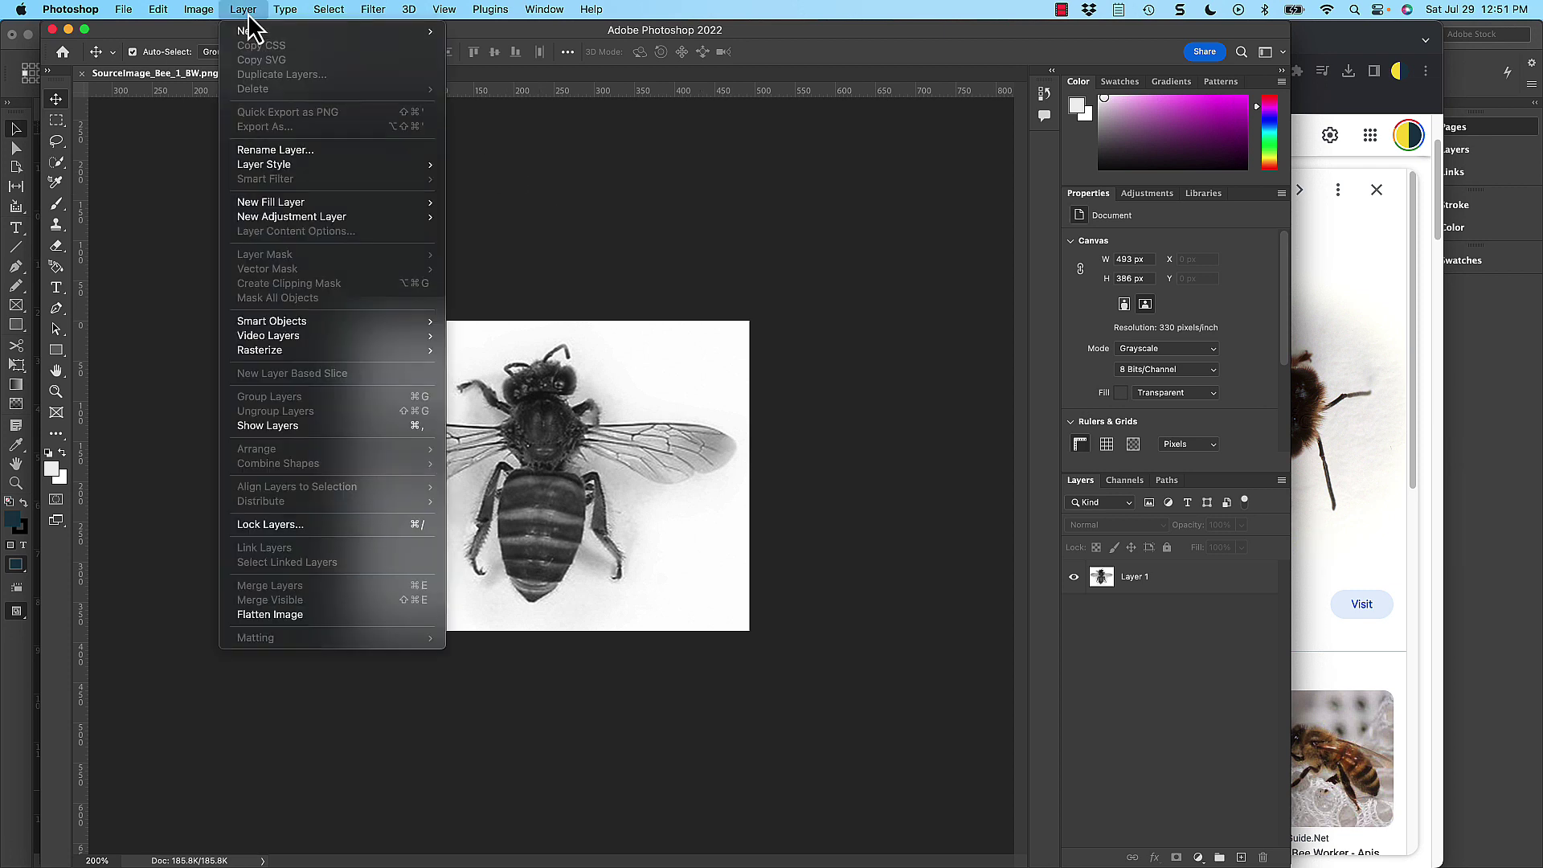
mouse_move(340, 225)
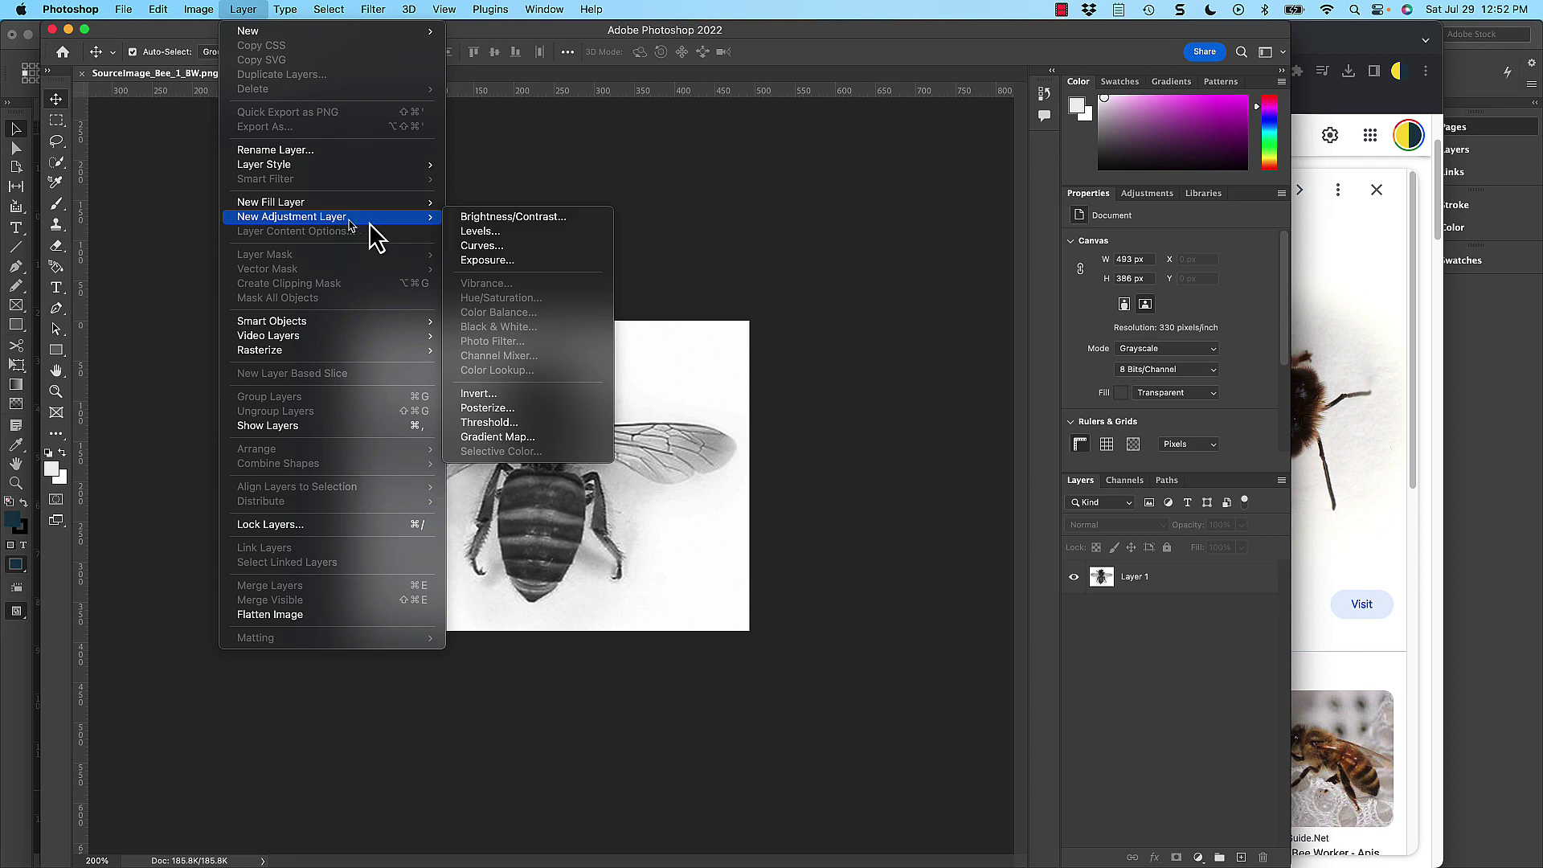
left_click(517, 423)
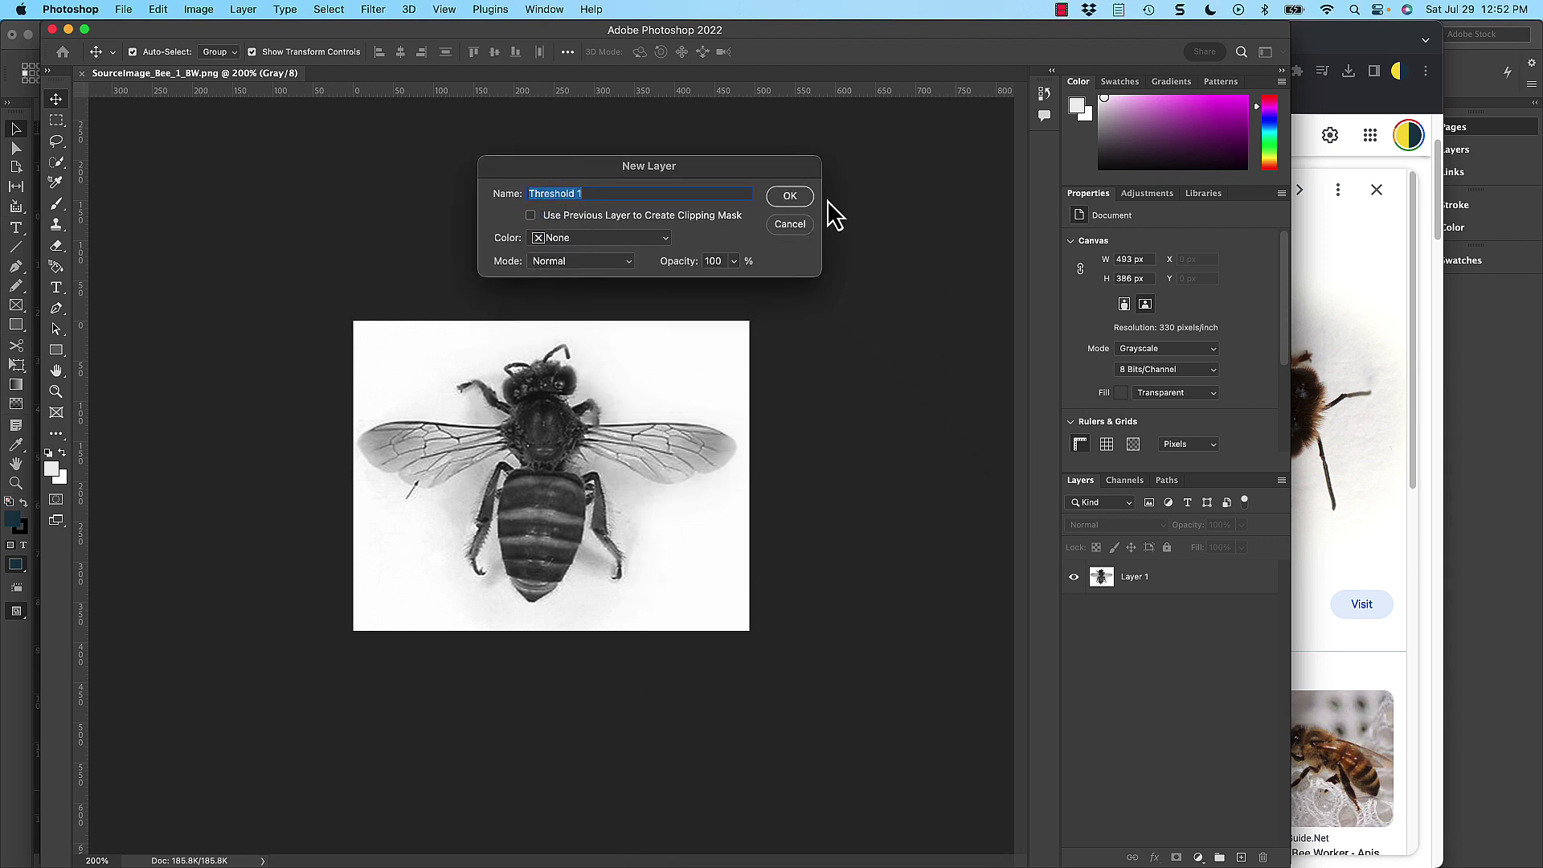
left_click(791, 198)
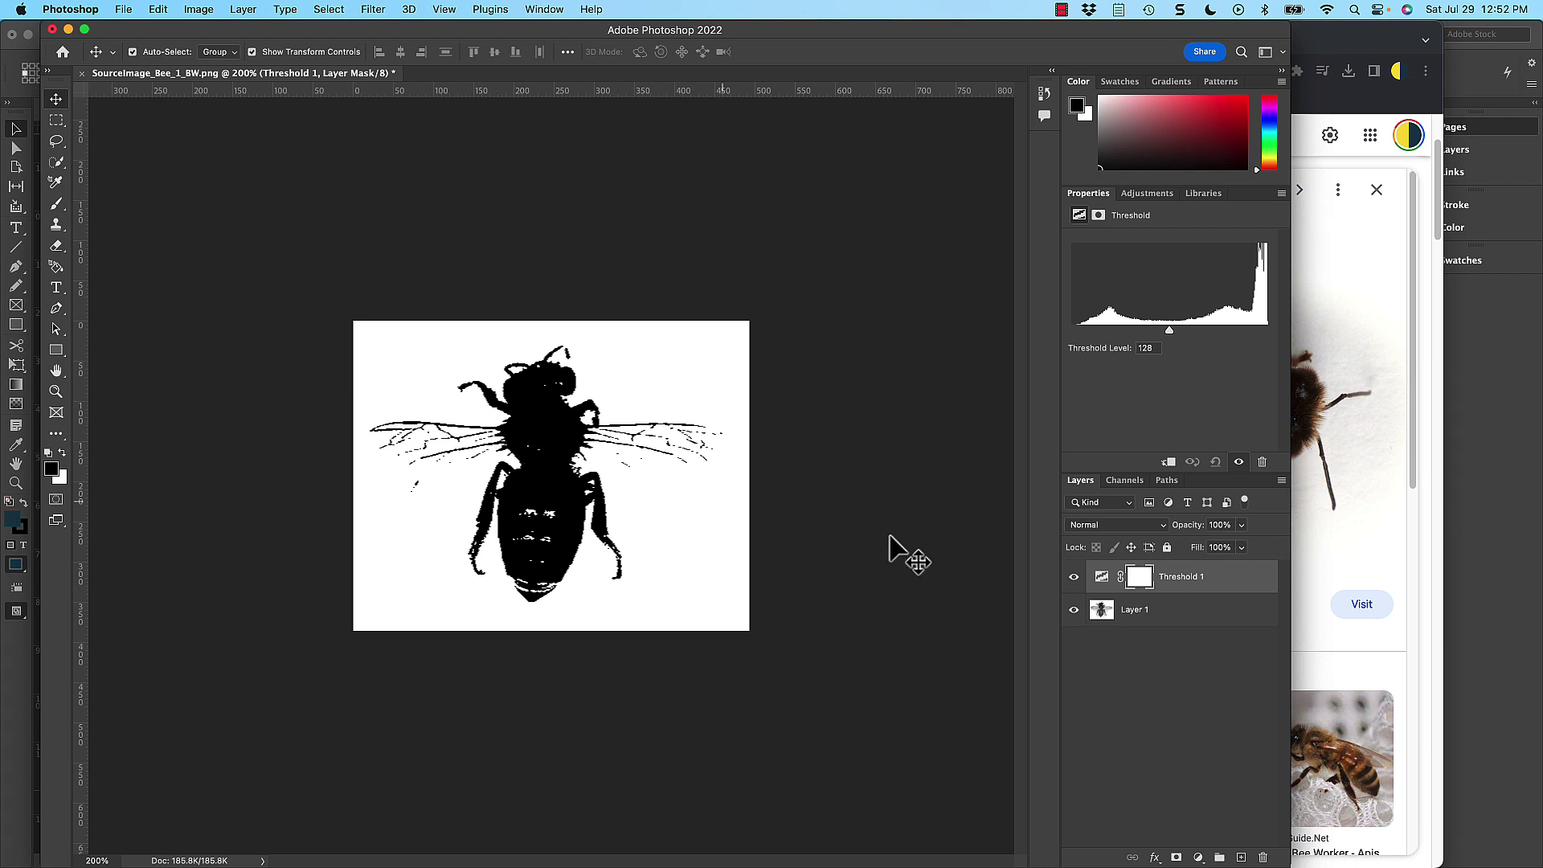
- Raise and then lower the Threshold 1 level to compare how the bee's stripes show
left_click(1100, 578)
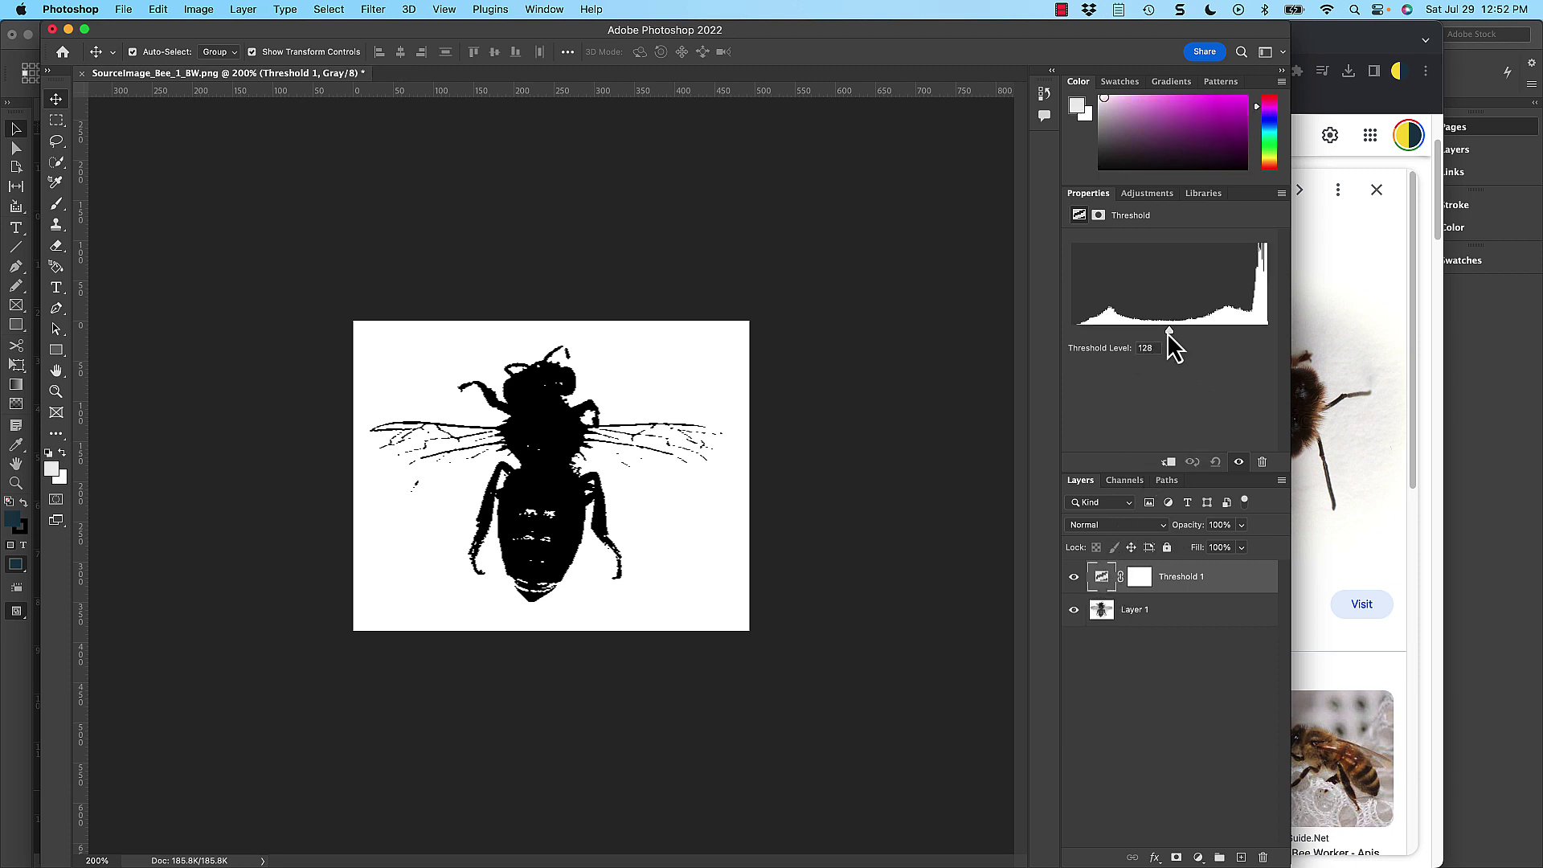
left_click_drag(1168, 332, 1225, 328)
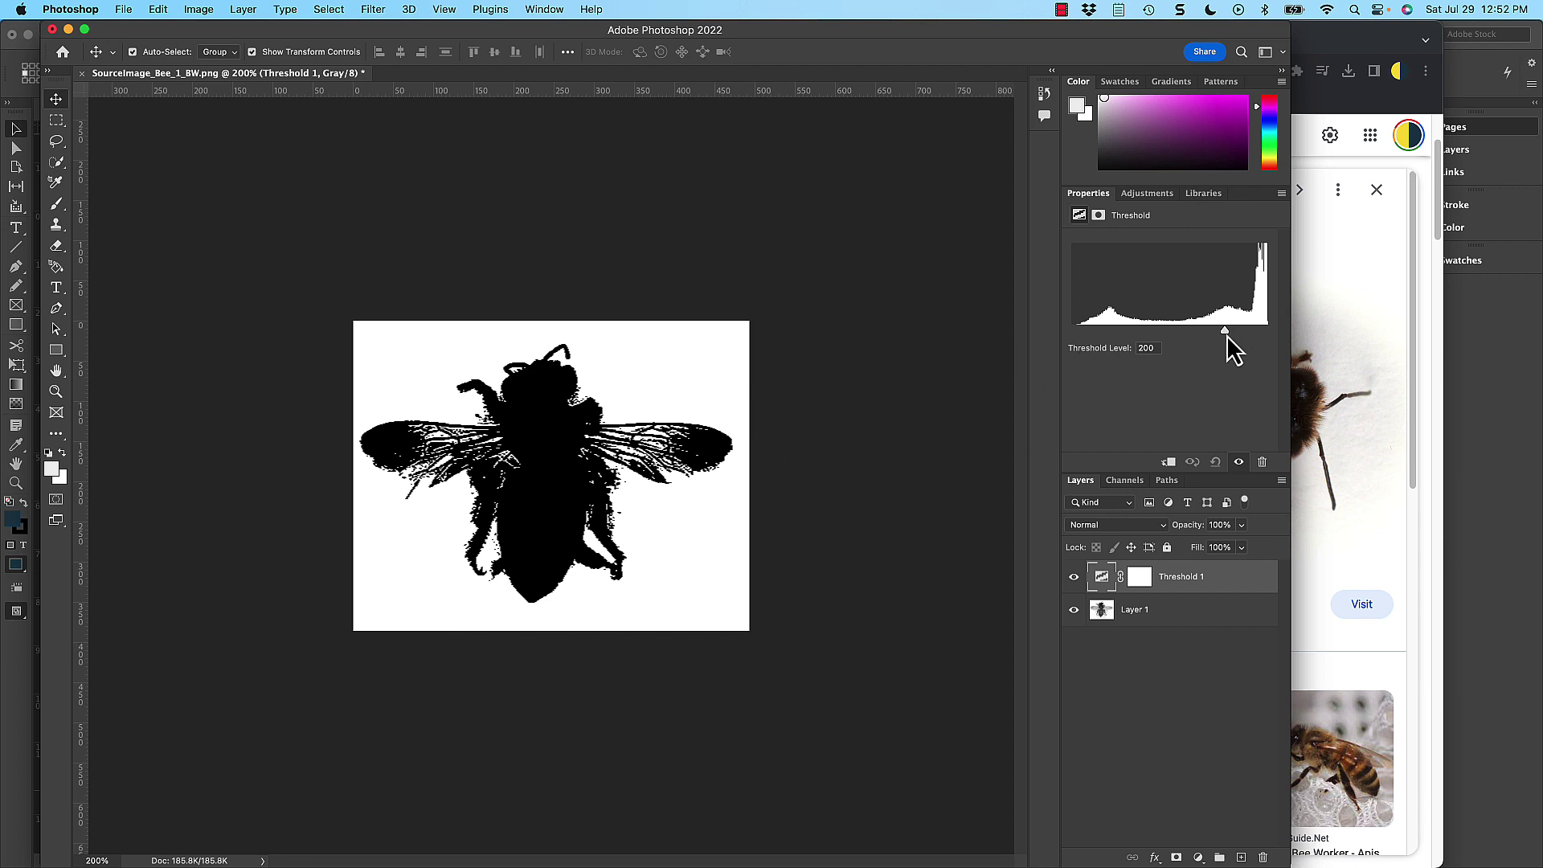
left_click_drag(1221, 331, 1120, 336)
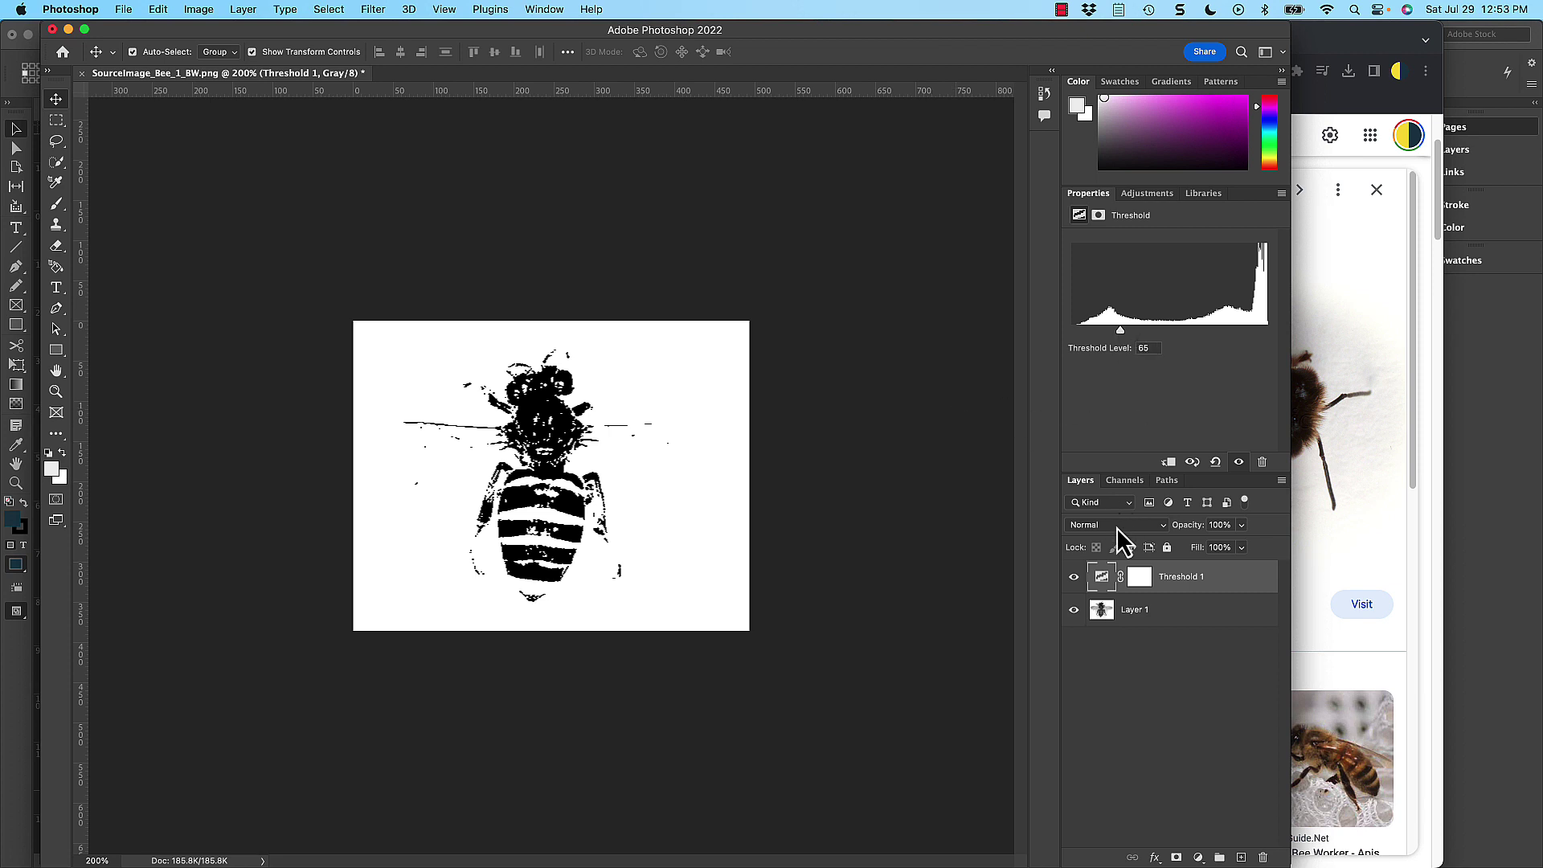
- Delete the Threshold 1 layer, leaving only the grayscale bee on Layer 1
left_click(1137, 617)
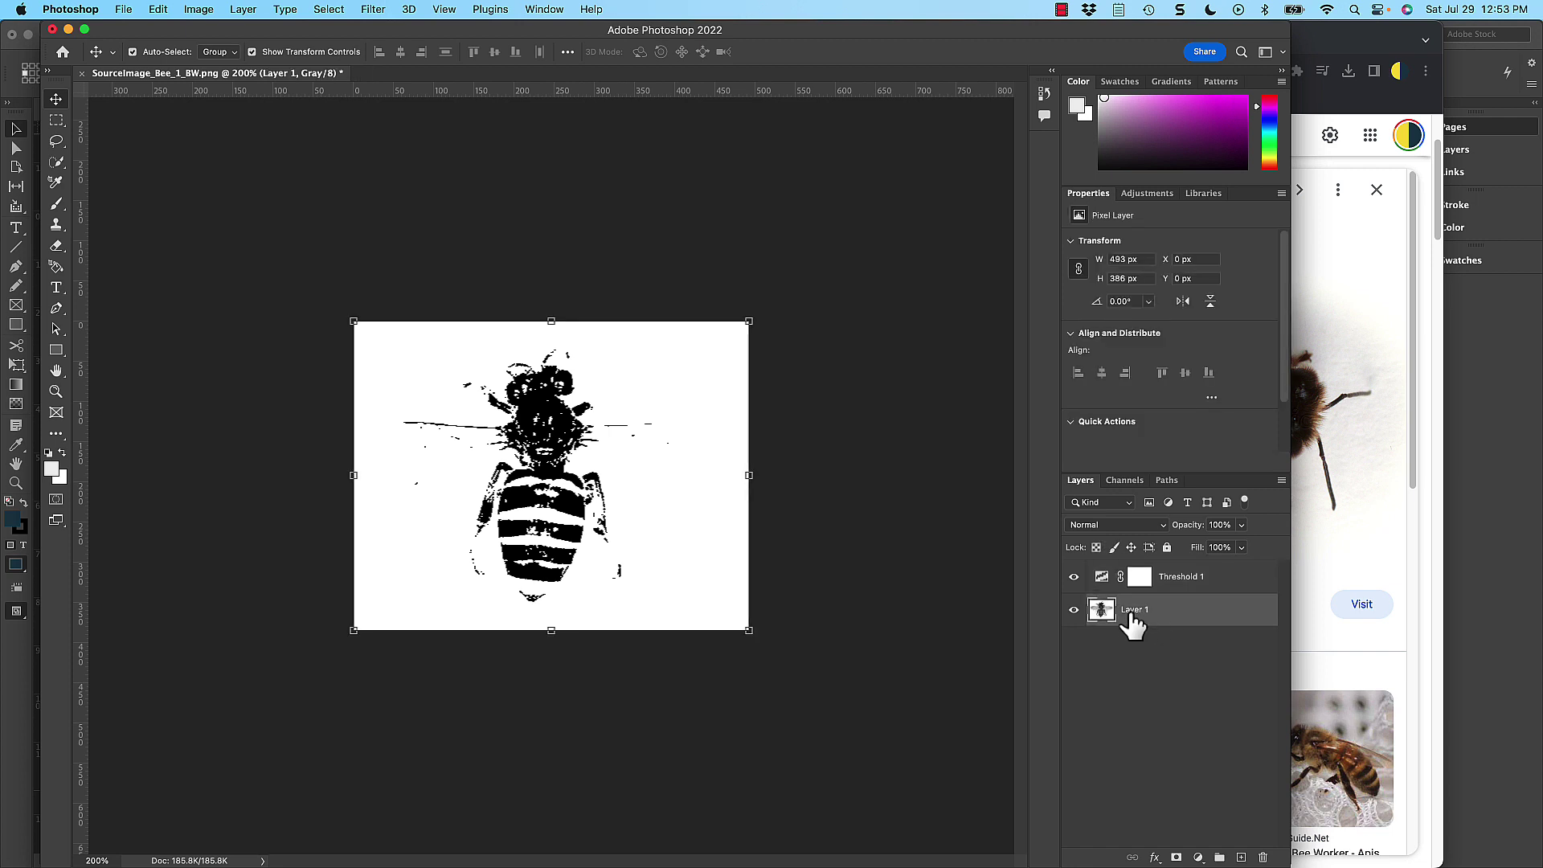
left_click_drag(1174, 584, 1262, 856)
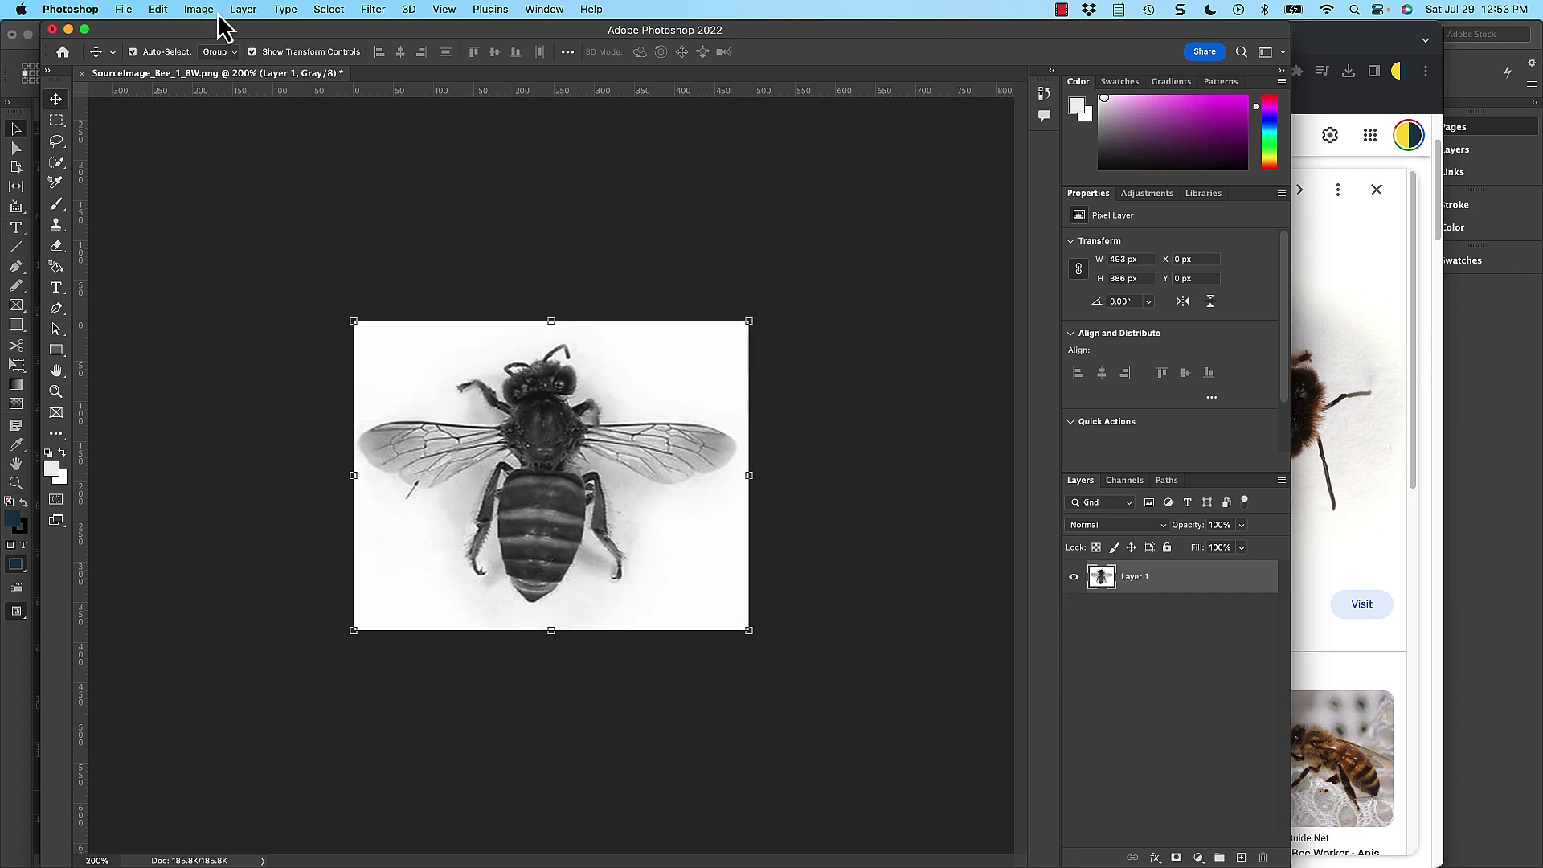
left_click(242, 9)
- Apply Levels to Layer 1 with input values 5, 1.24 and 212, whitening the background
mouse_move(204, 9)
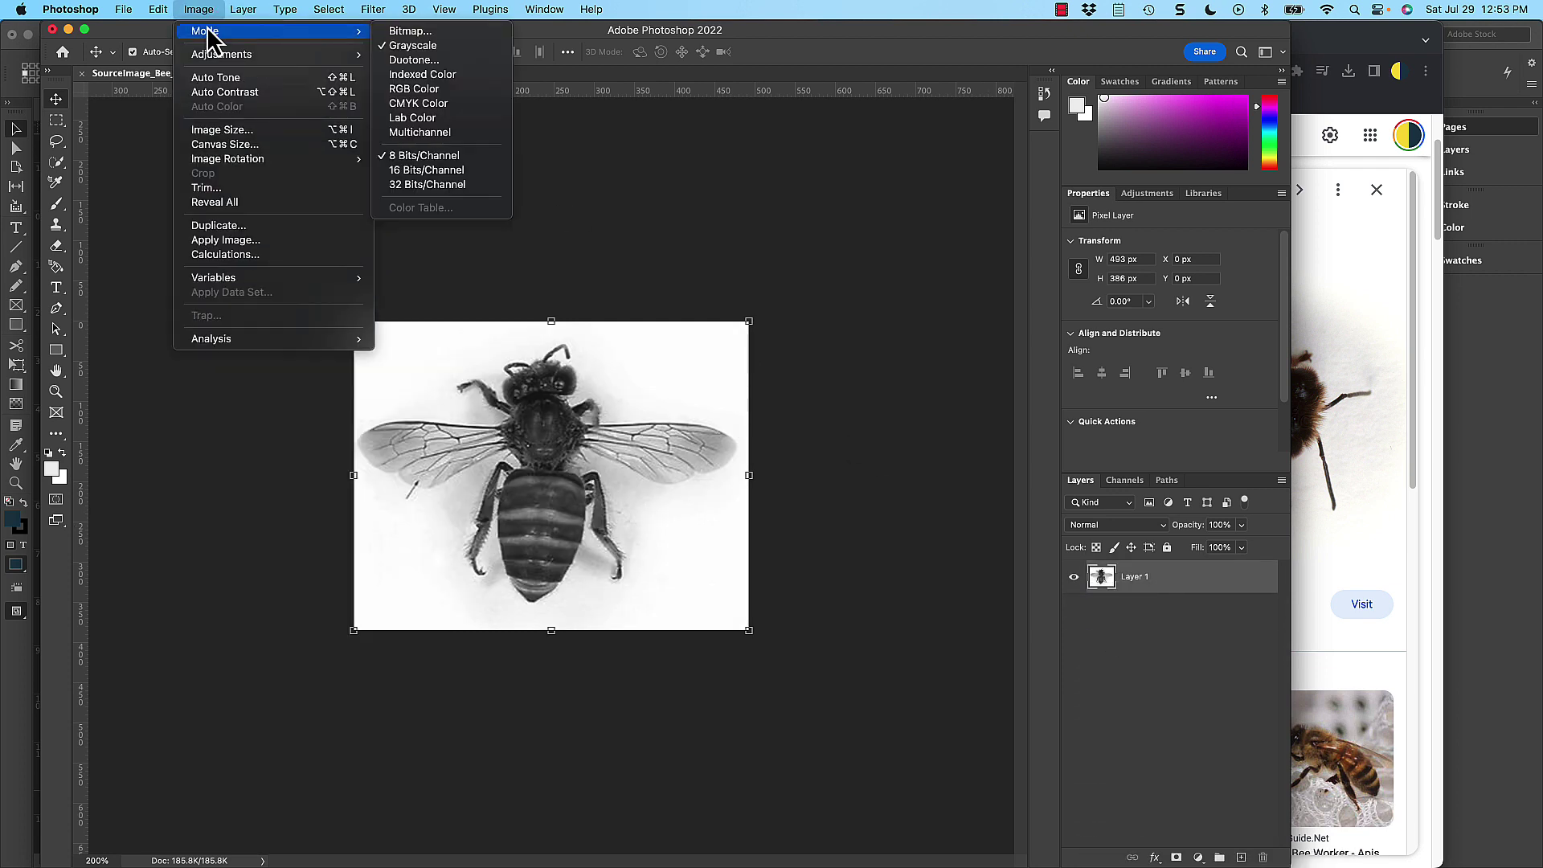
mouse_move(241, 54)
left_click(431, 71)
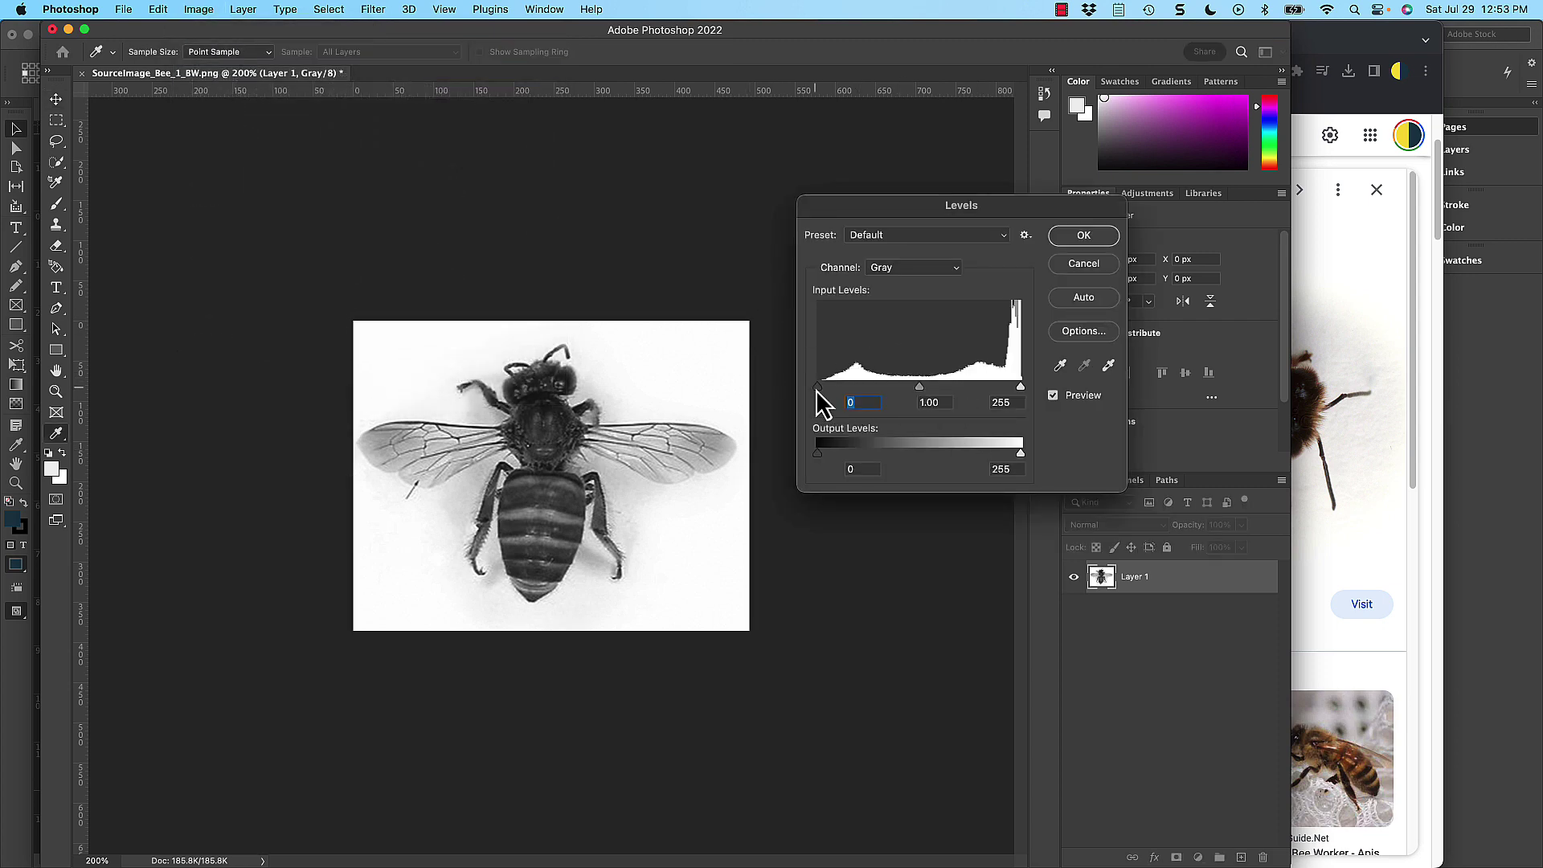
mouse_move(817, 388)
left_mouse_down()
mouse_move(888, 389)
mouse_move(816, 388)
left_mouse_up()
mouse_move(916, 392)
left_mouse_down()
mouse_move(930, 391)
mouse_move(916, 399)
left_mouse_up()
left_click_drag(1019, 399, 891, 388)
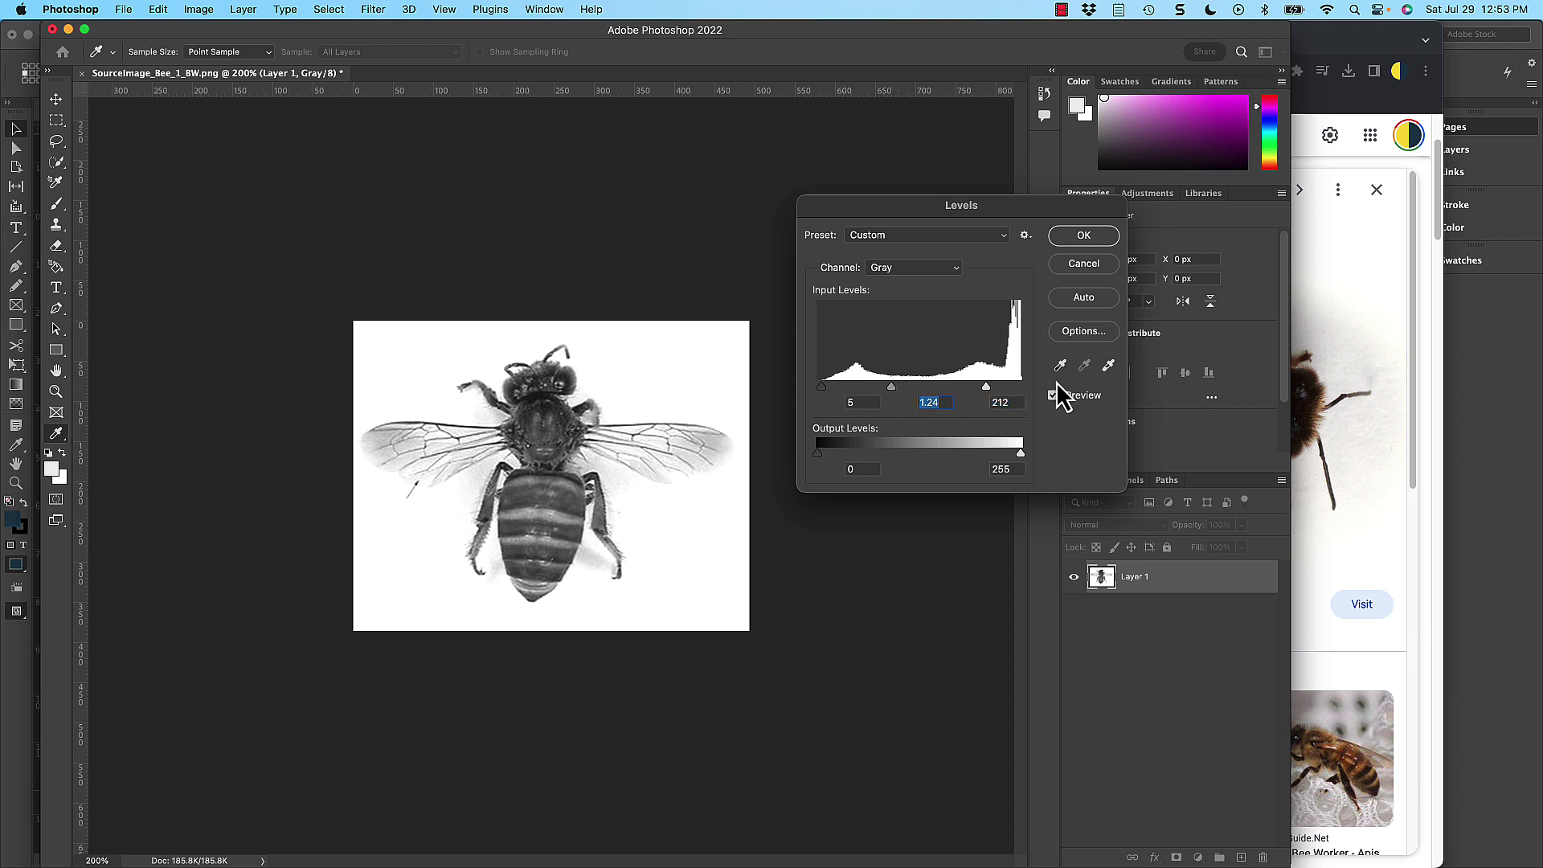
left_click(1083, 236)
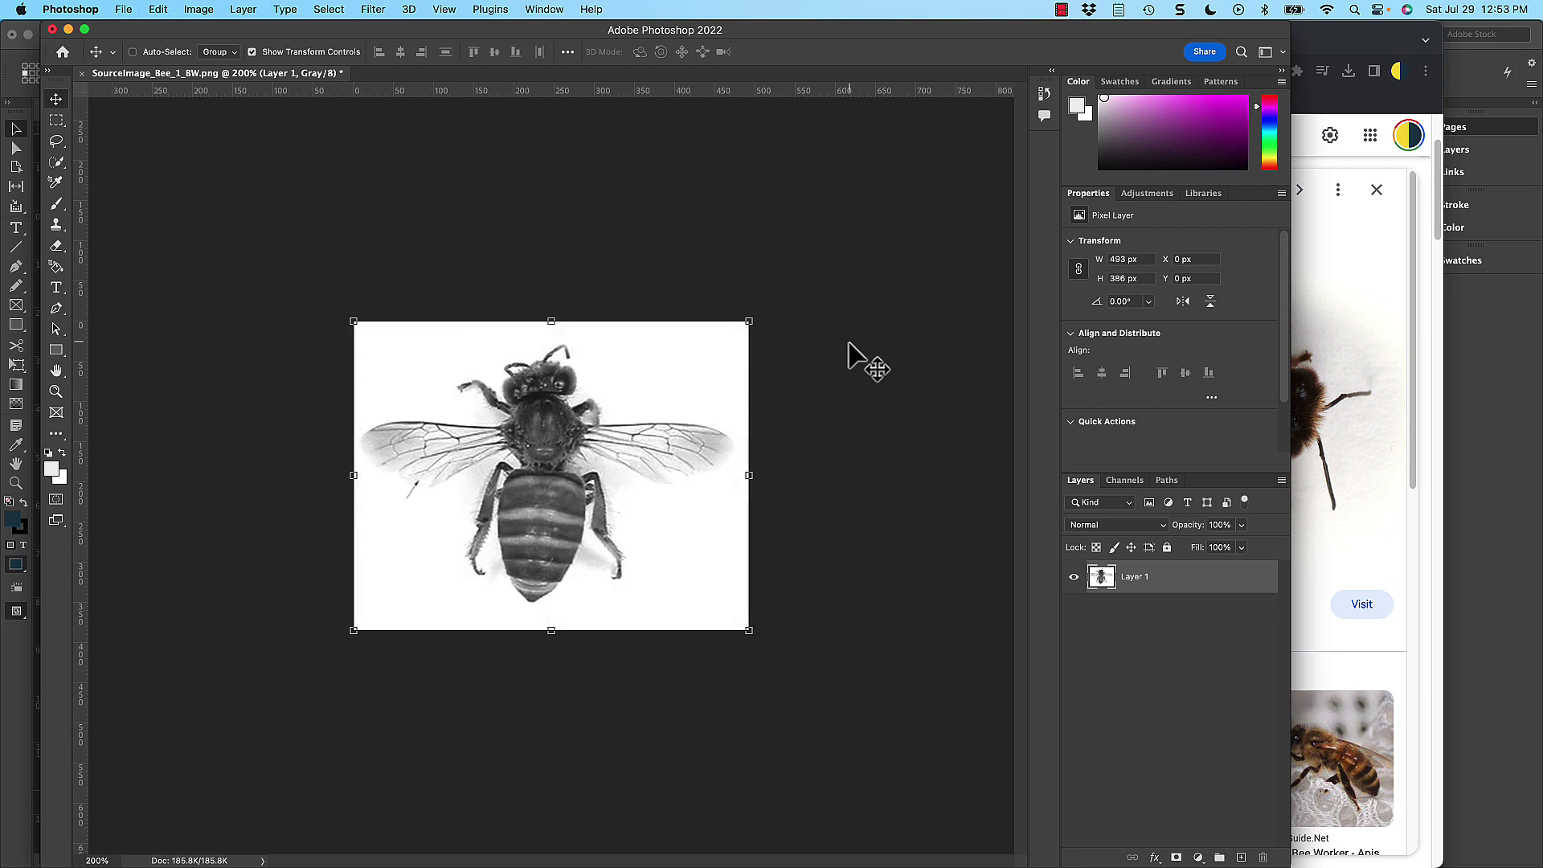
- Add a Threshold 1 adjustment layer and raise its level to about 224, turning the bee black
left_click(243, 9)
mouse_move(307, 220)
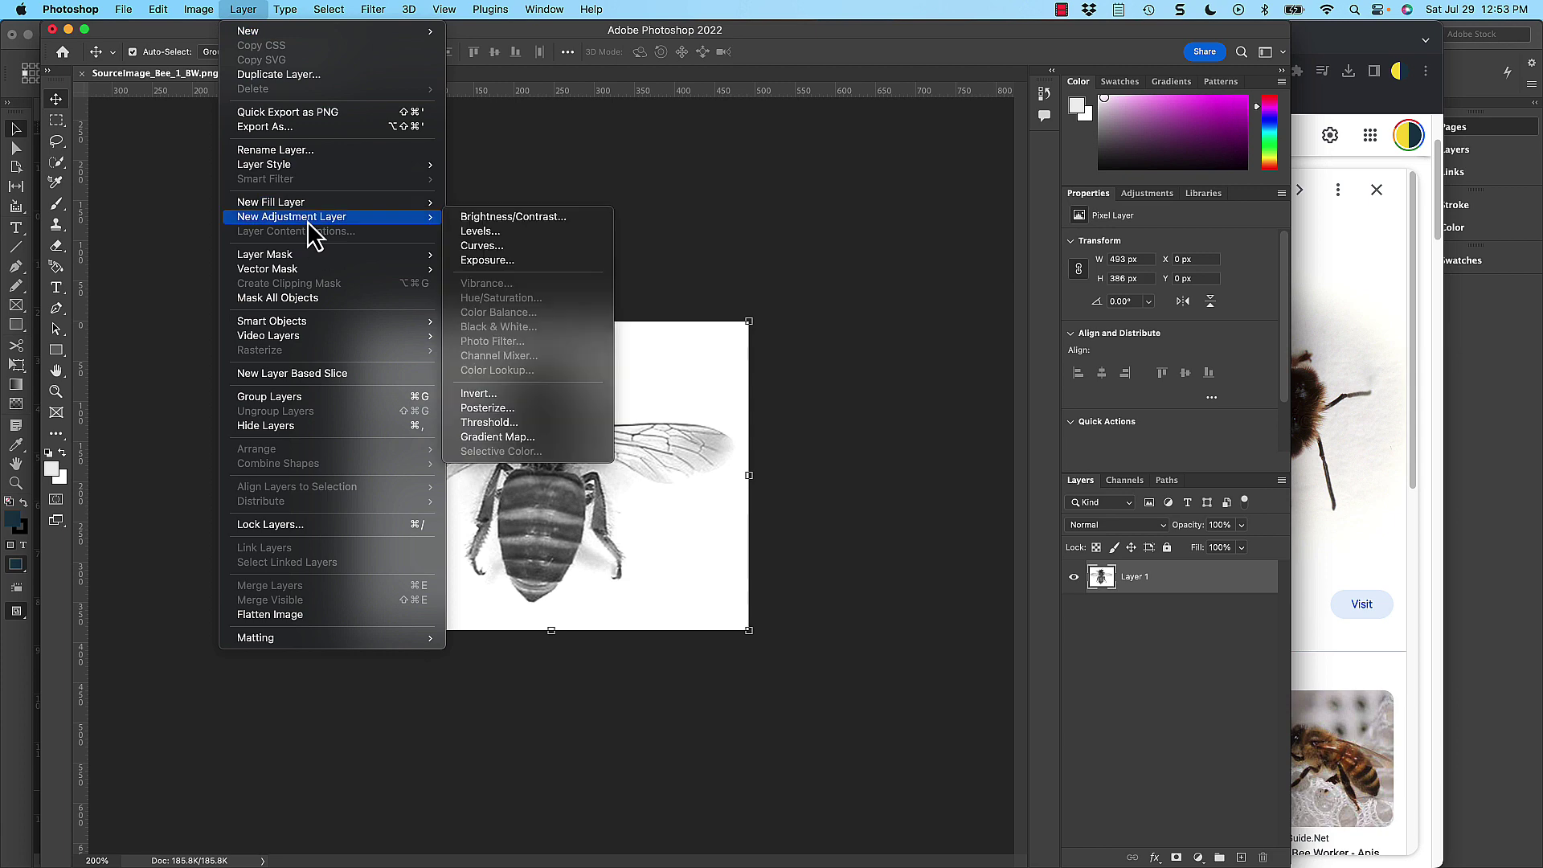
left_click(553, 422)
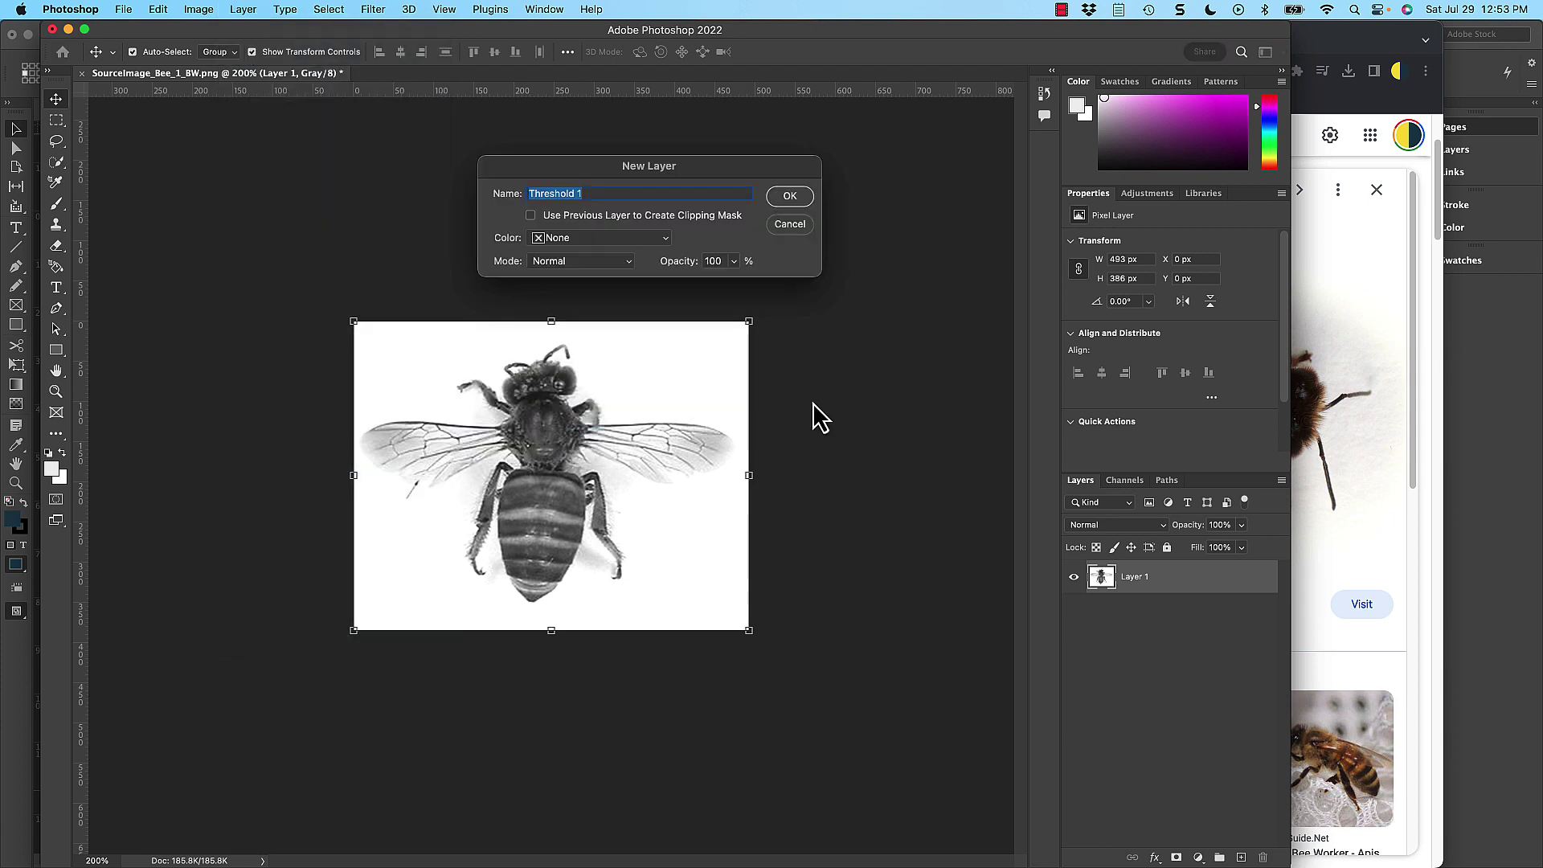
left_click(794, 197)
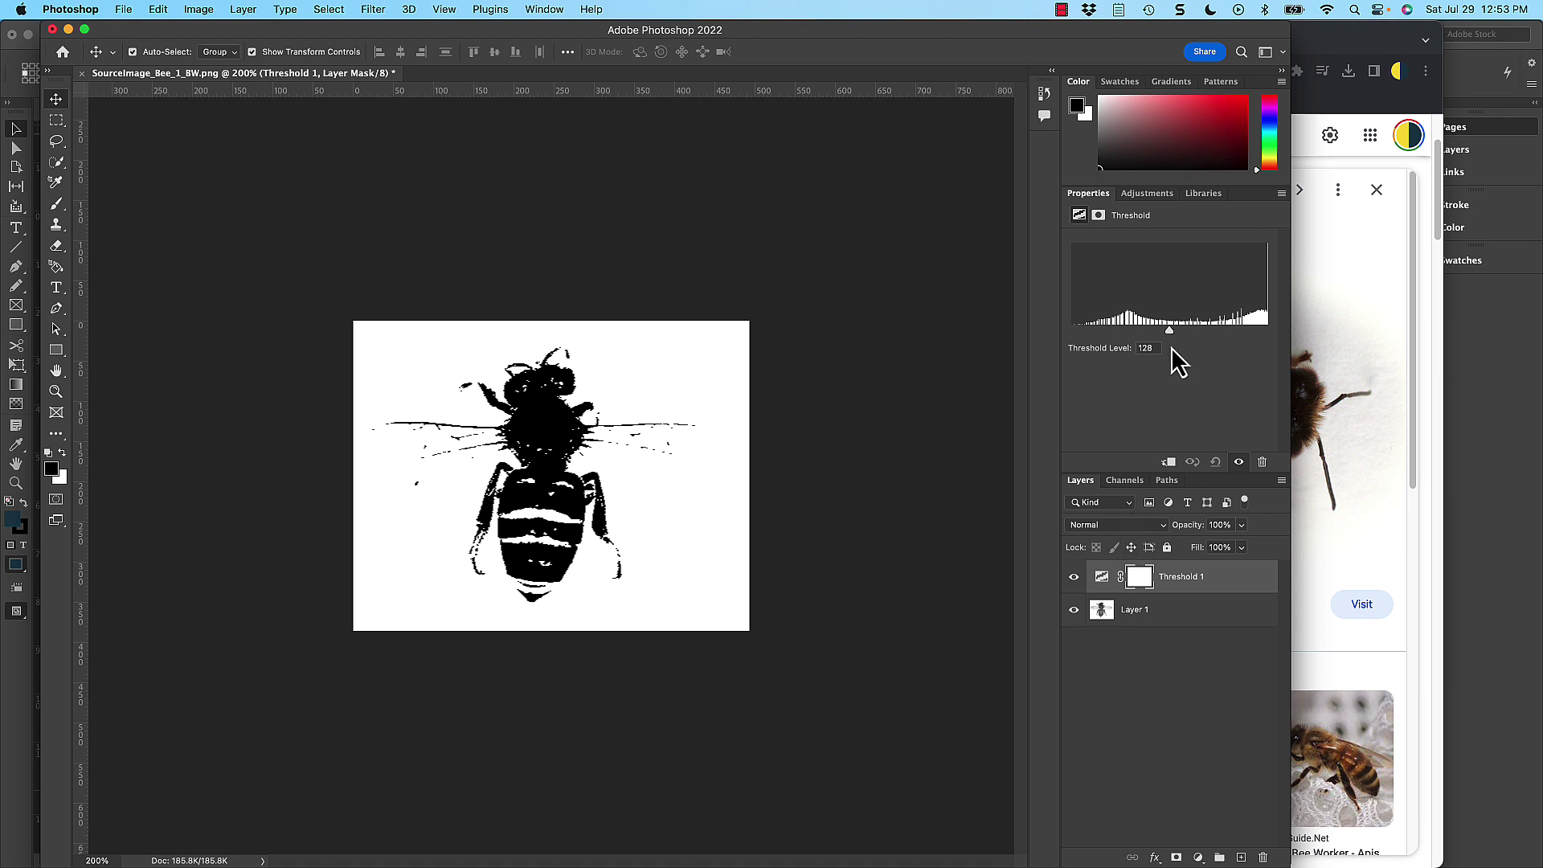
left_click_drag(1173, 334, 1245, 330)
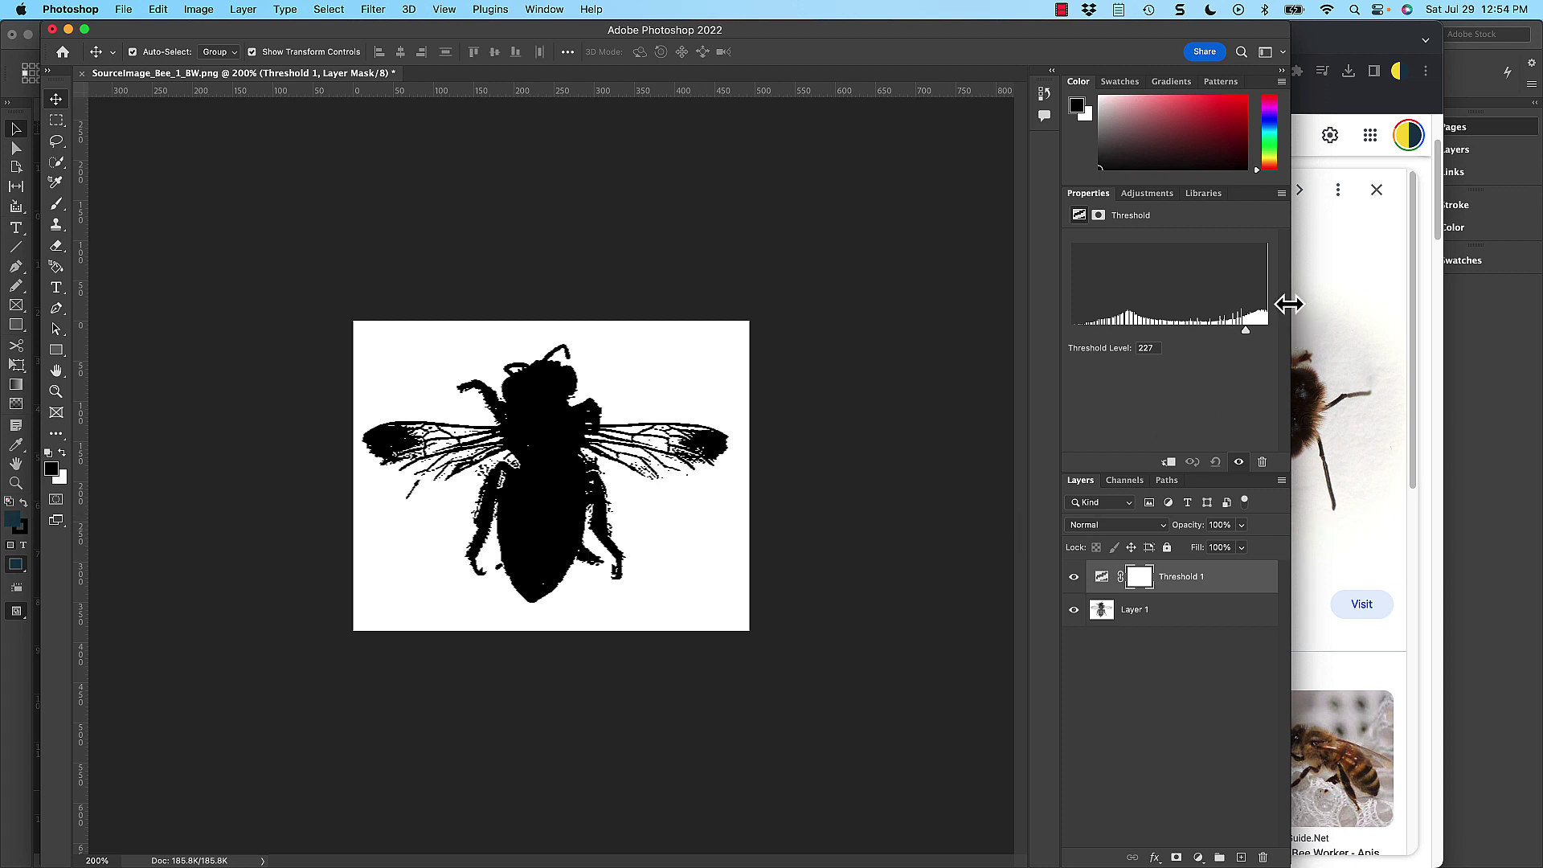
mouse_move(1246, 330)
left_mouse_down()
mouse_move(1264, 330)
mouse_move(1243, 330)
left_mouse_up()
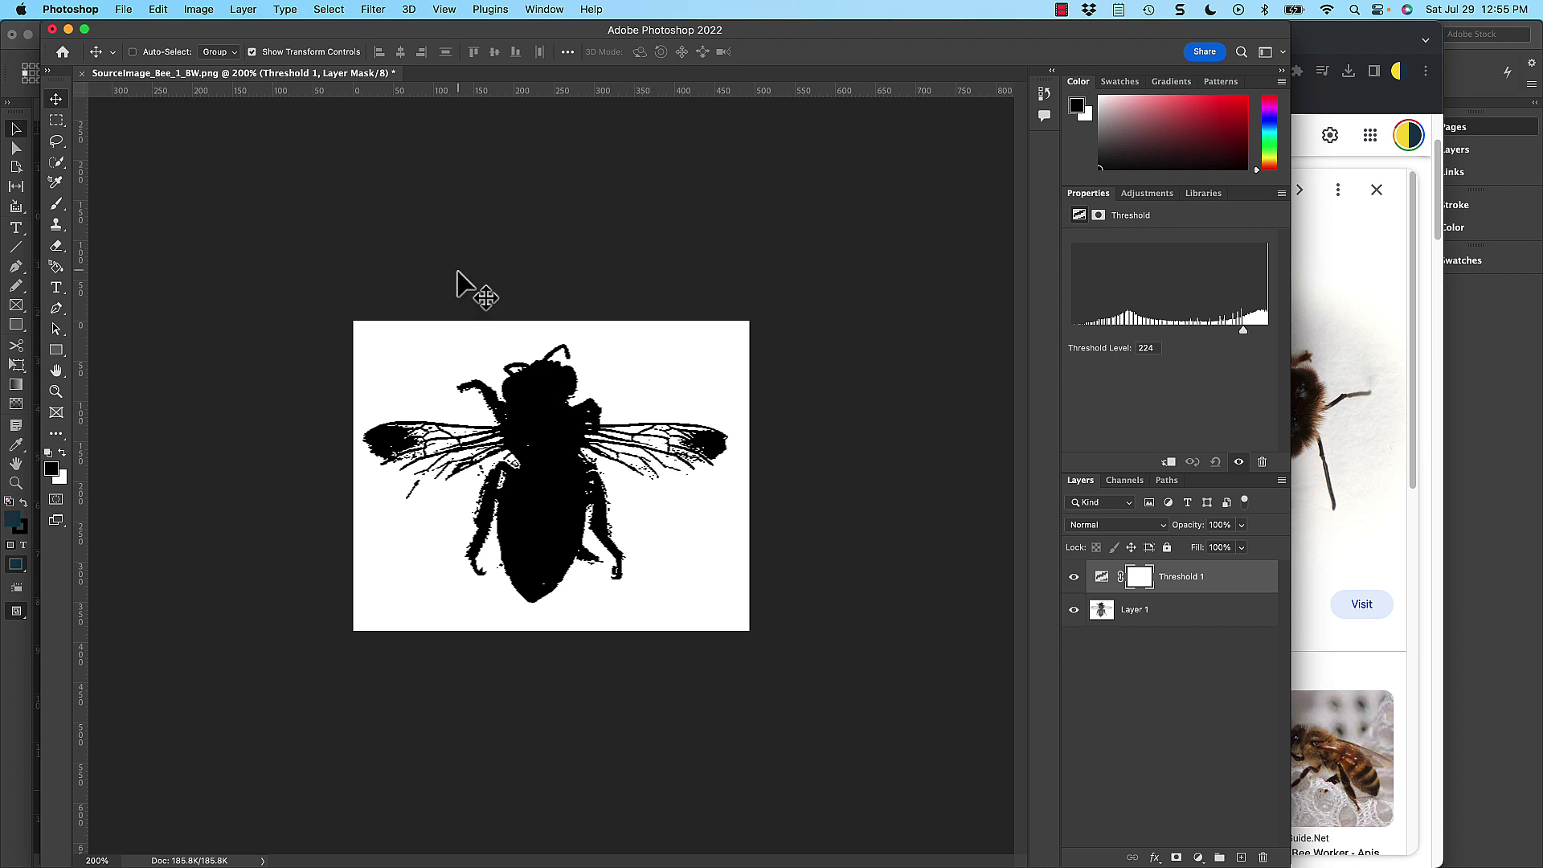
- Save a layered TIFF copy named SourceImage_Bee_1_Threshold.tif to the Desktop with default TIFF options
key("super+shift+s")
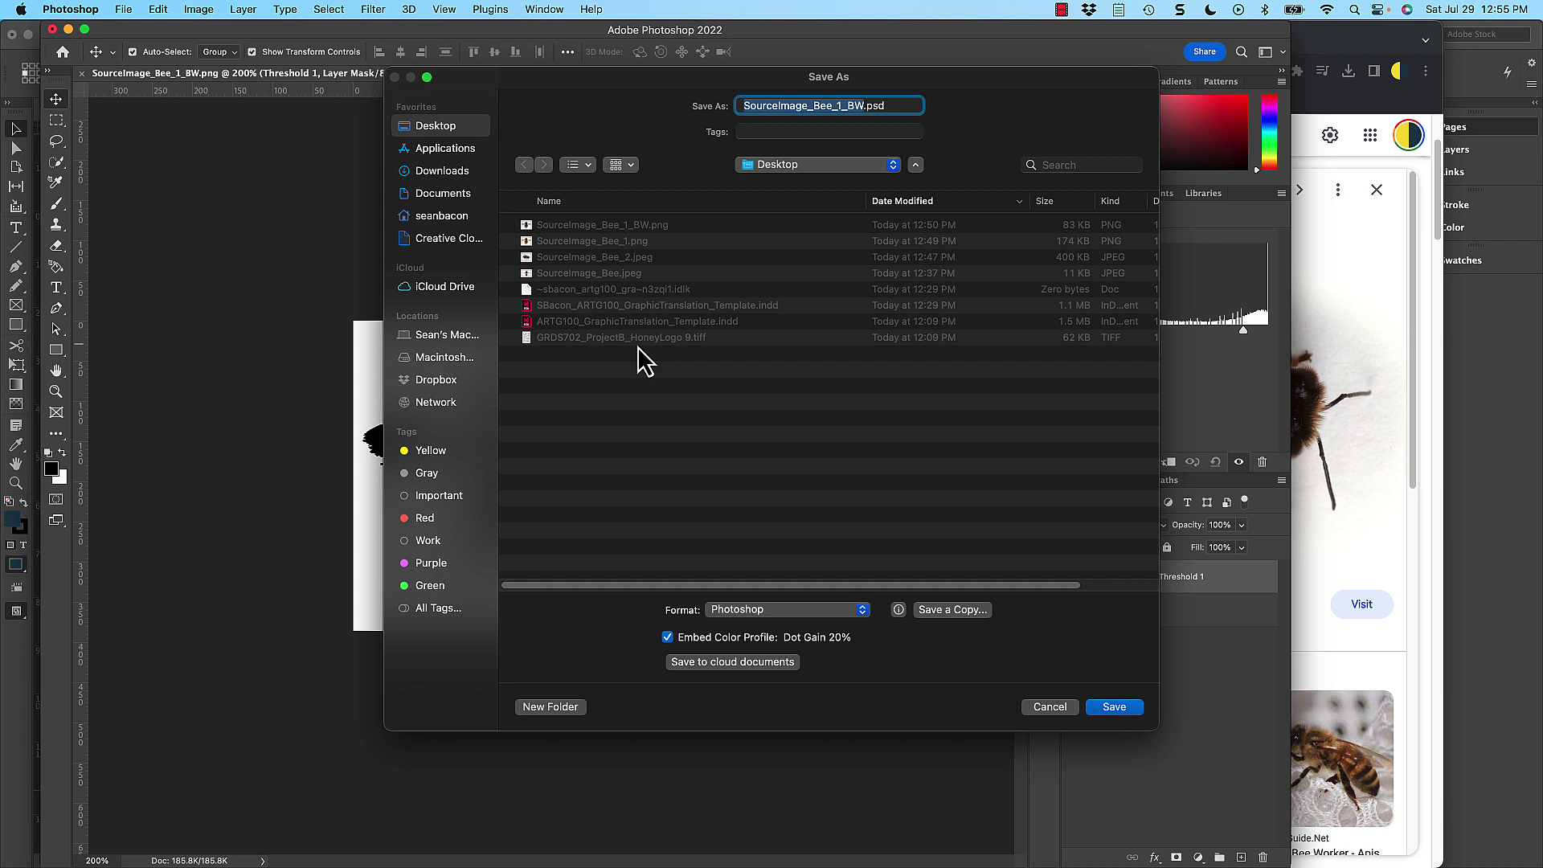
key("Right")
key("BackSpace")
key("BackSpace")
type("Thres")
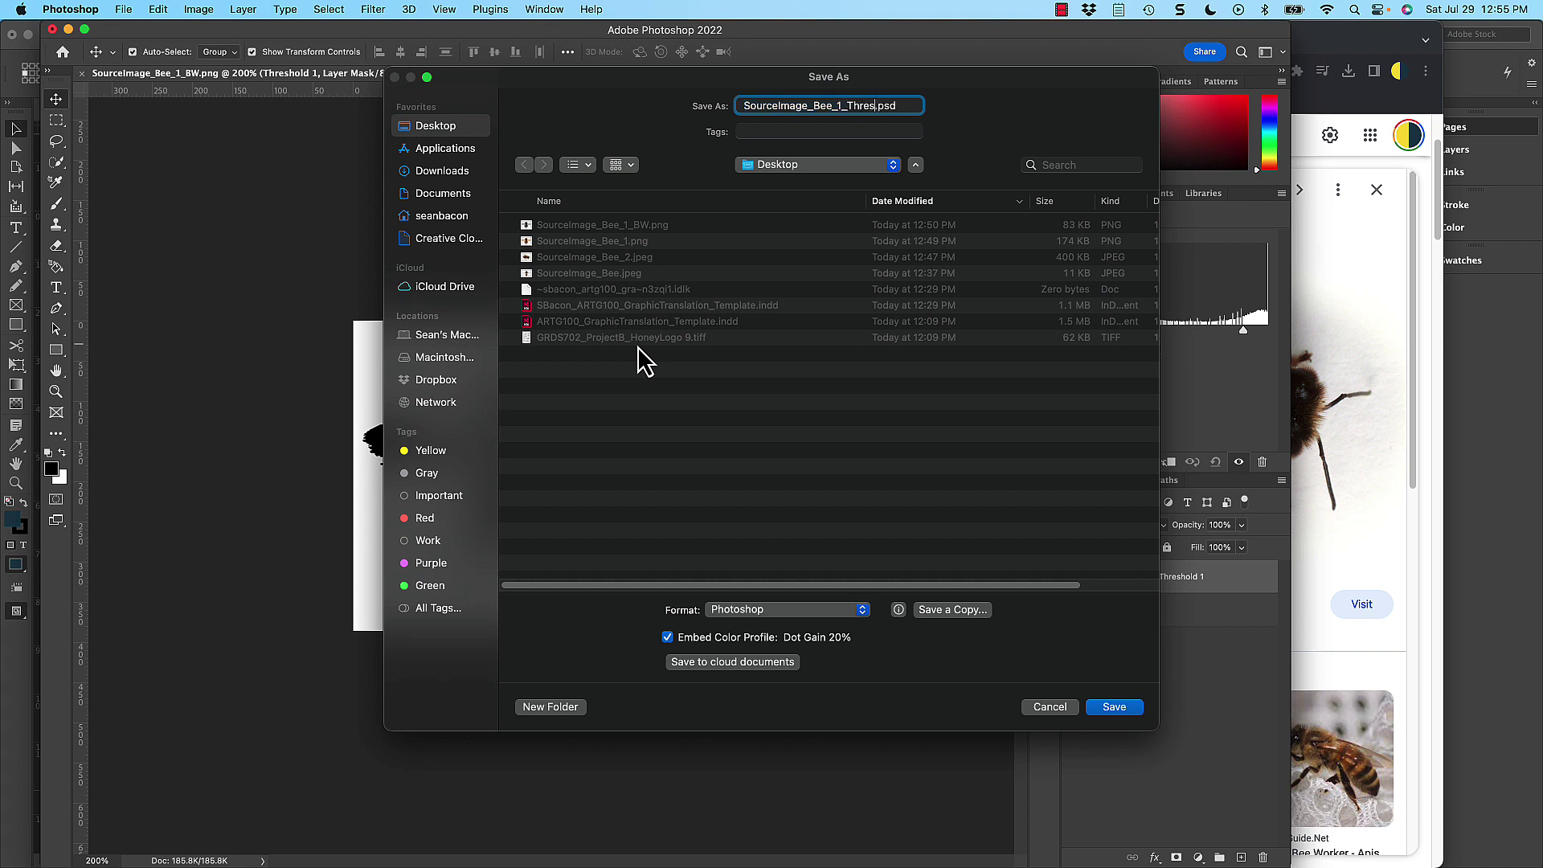
type("hold")
left_click(798, 606)
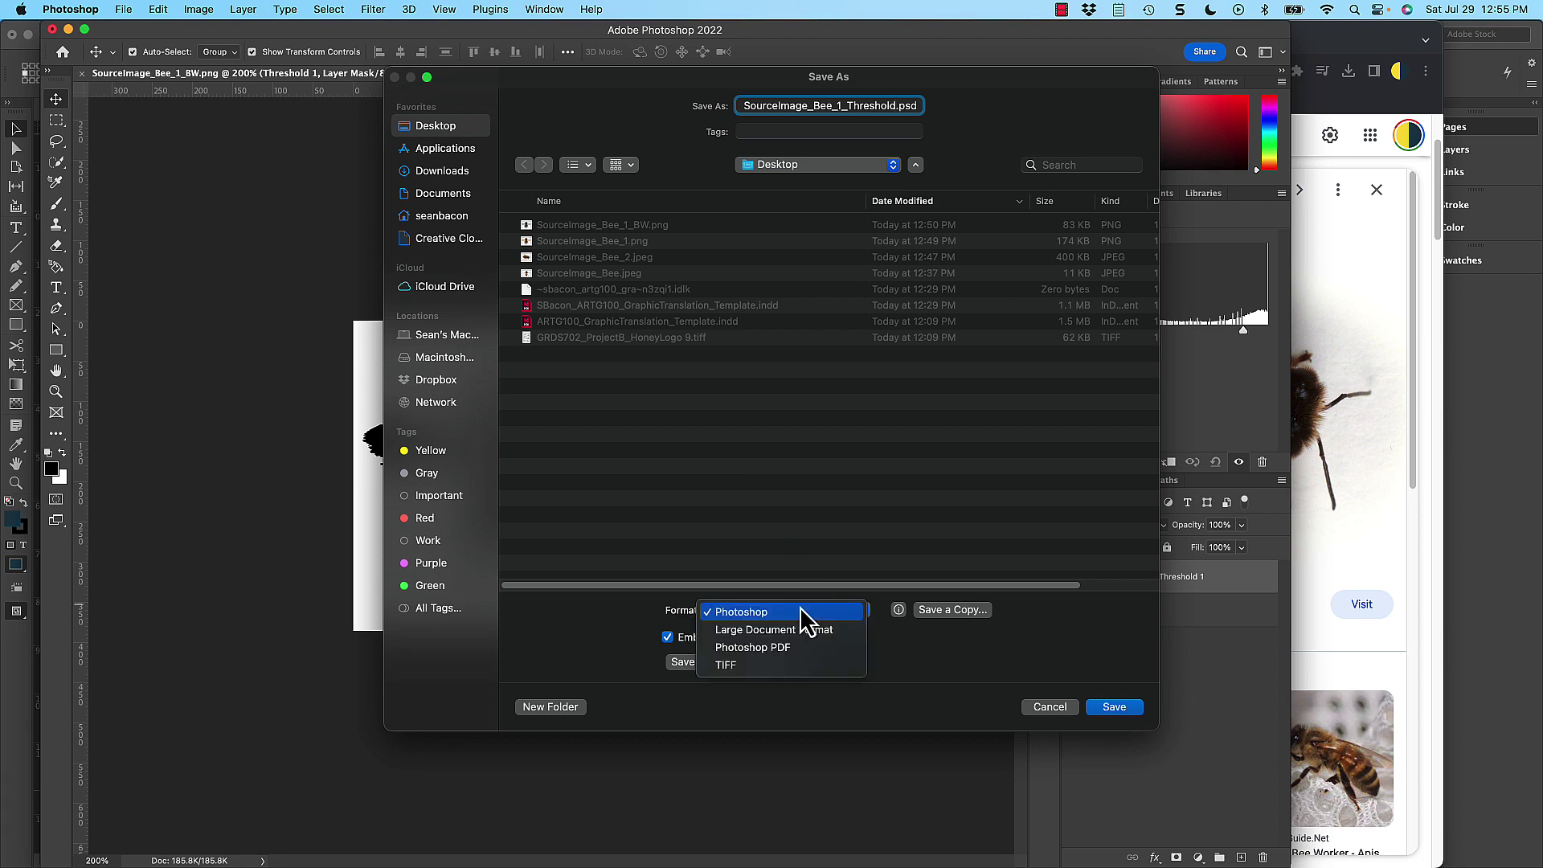
left_click(797, 662)
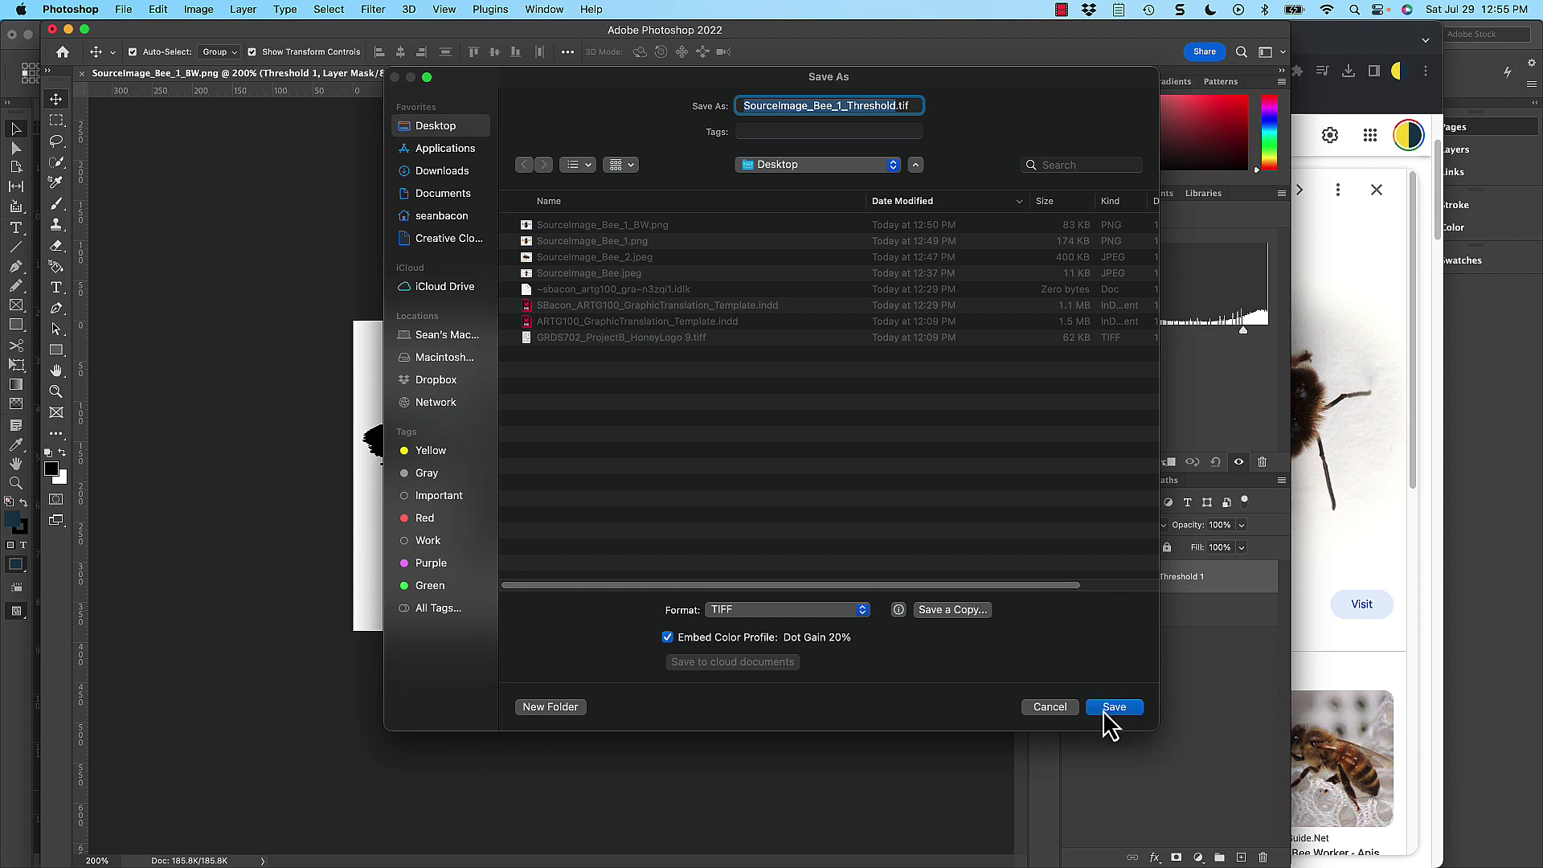
left_click(951, 612)
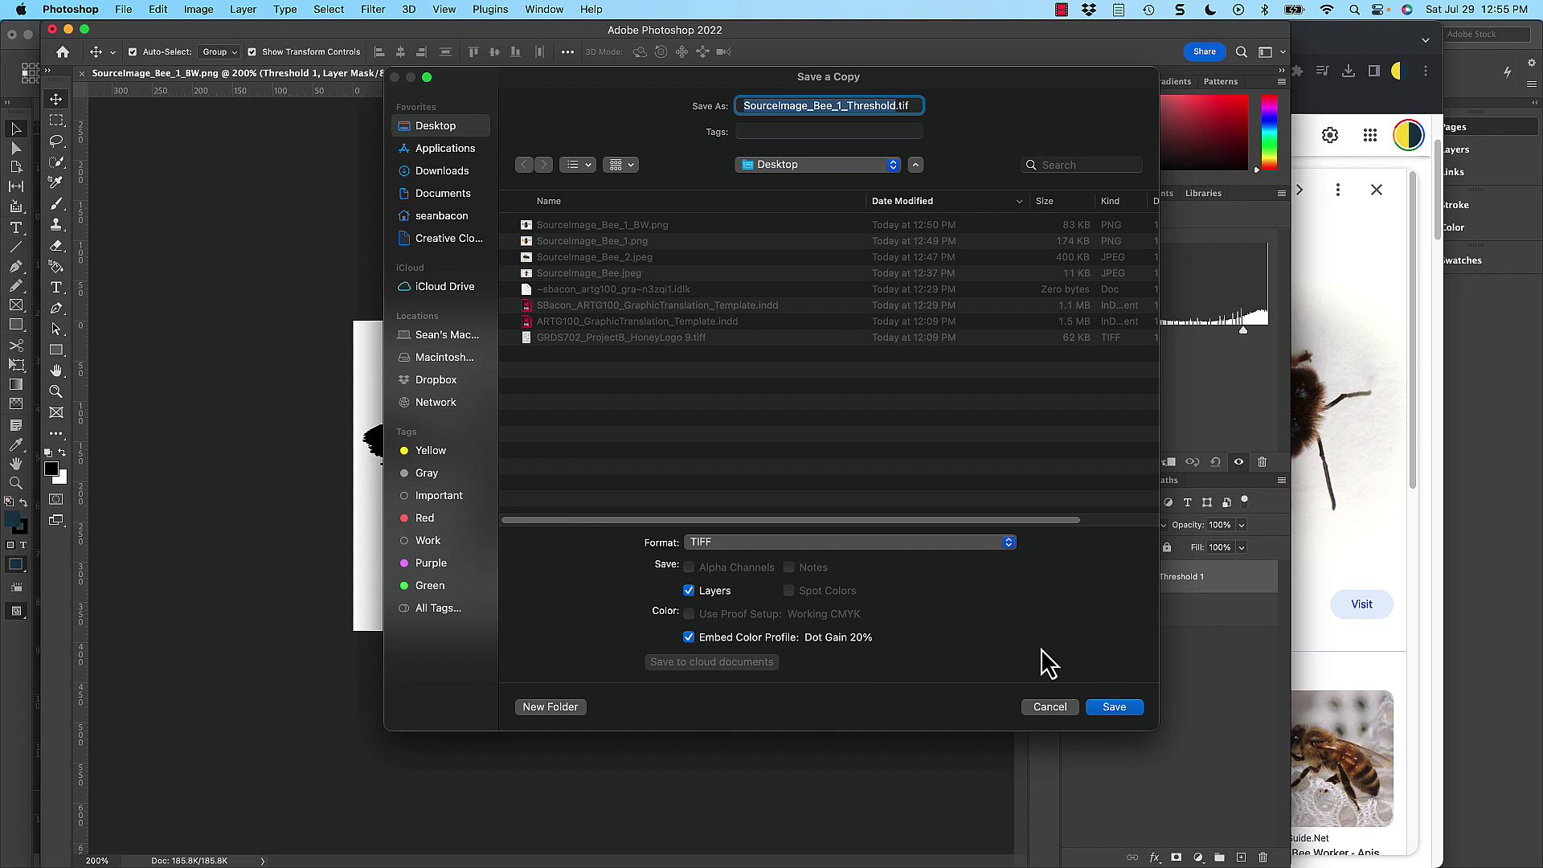
left_click(1122, 707)
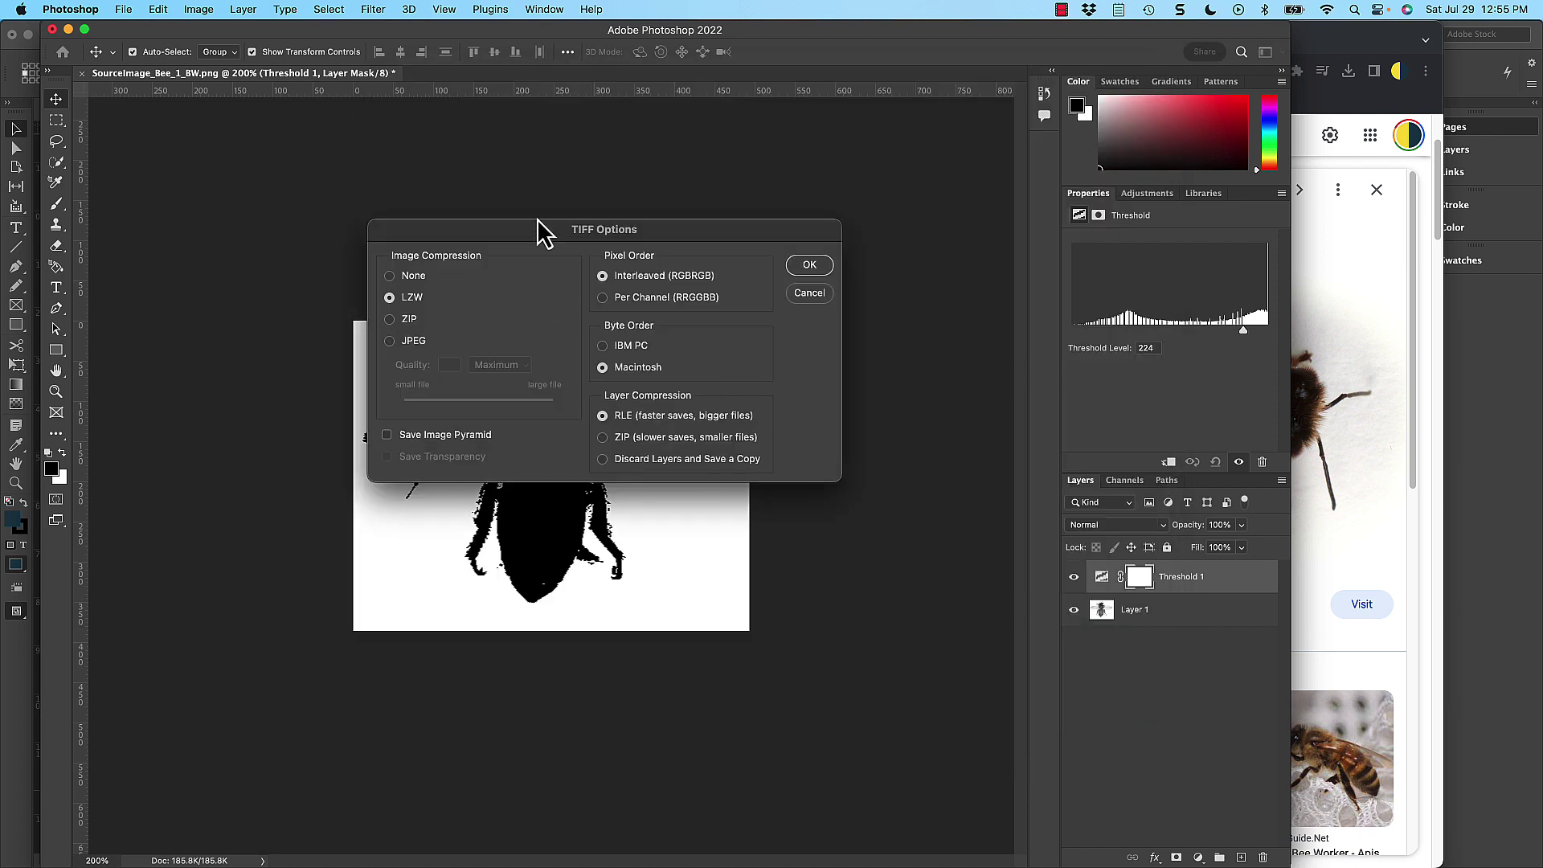
left_click(810, 266)
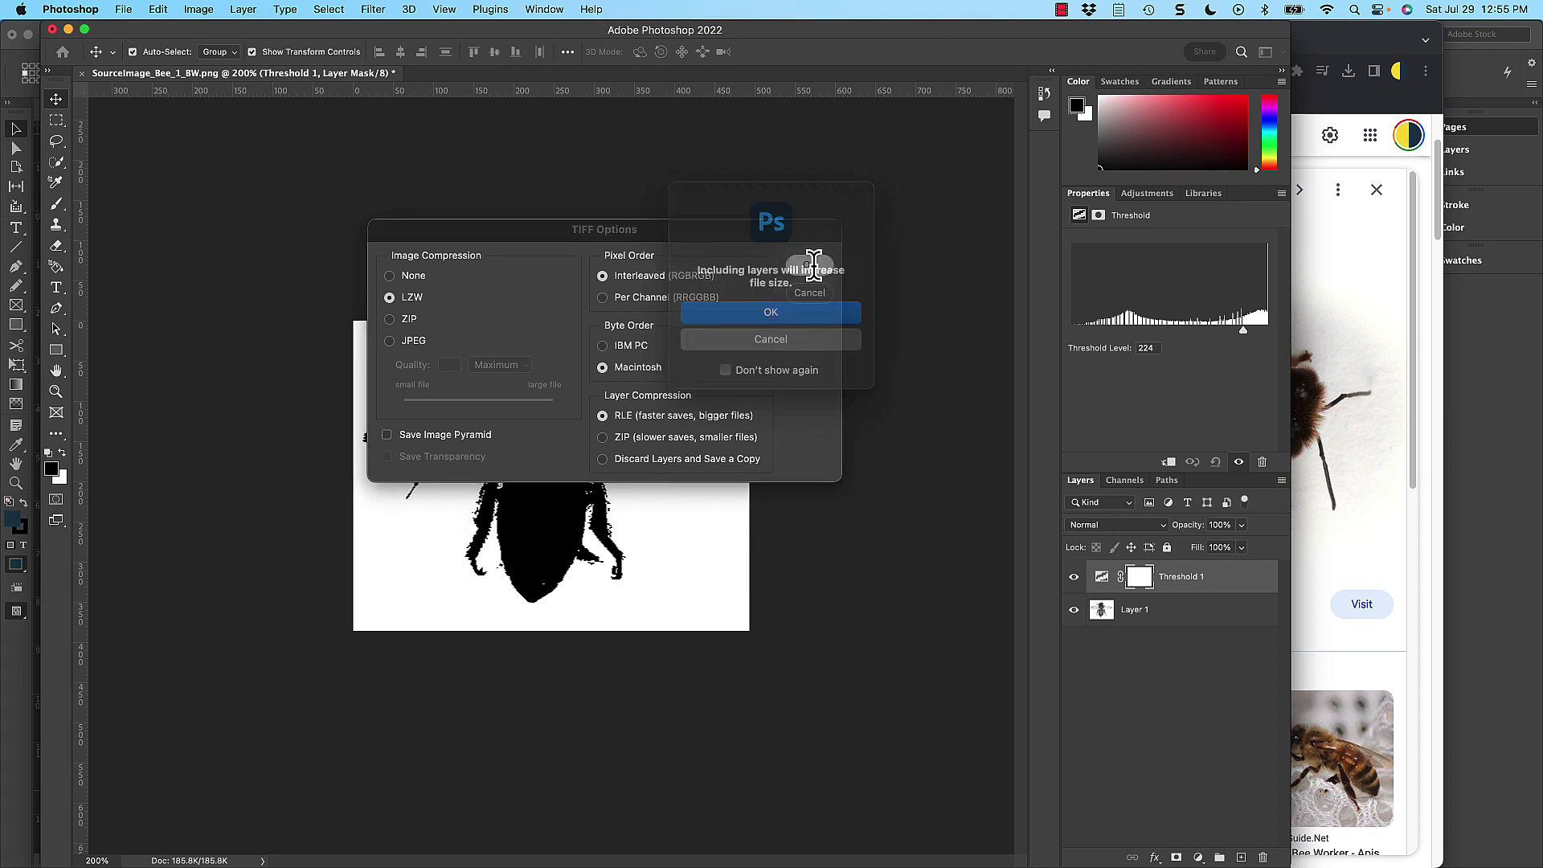
left_click(782, 317)
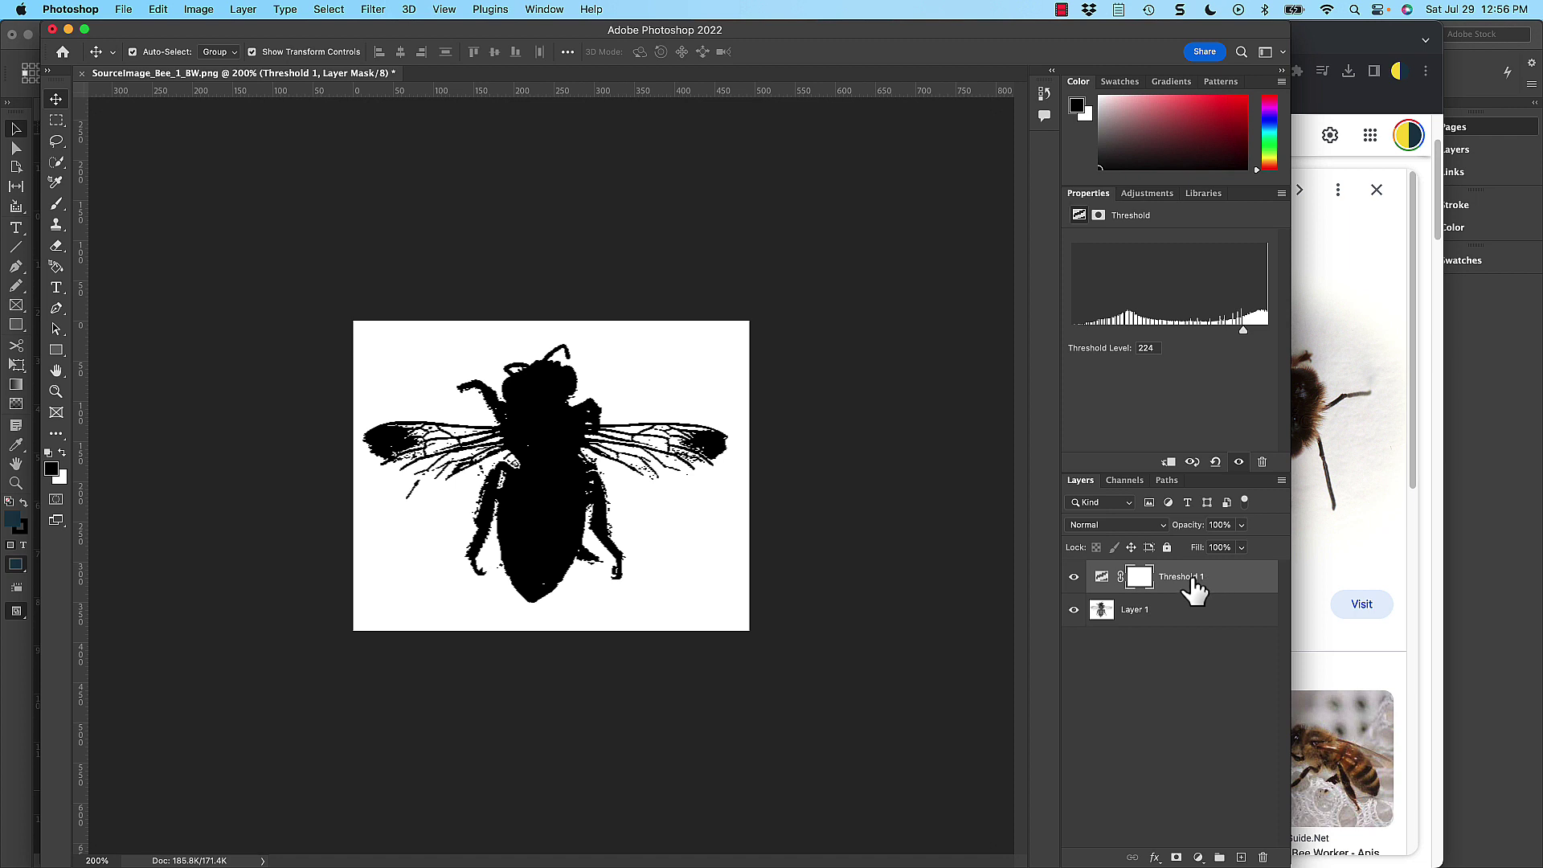
- Delete the Threshold 1 adjustment layer so the grayscale bee shows again
mouse_move(1193, 580)
left_mouse_down()
mouse_move(1253, 707)
mouse_move(1255, 850)
mouse_move(1222, 580)
mouse_move(1220, 593)
left_mouse_up()
left_click_drag(1244, 331, 1151, 331)
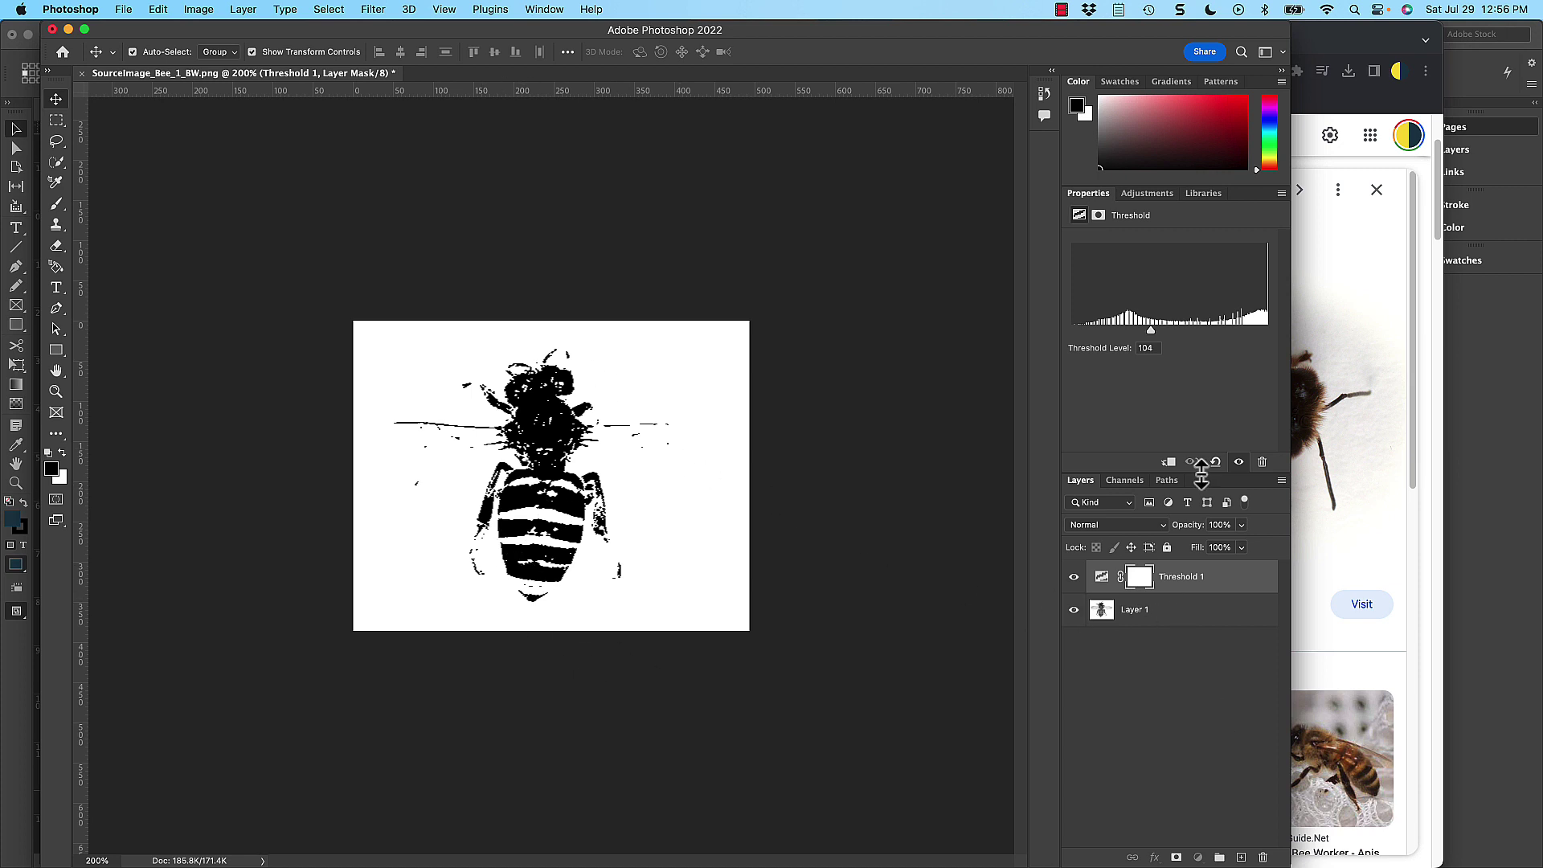
left_click_drag(1198, 592, 1262, 856)
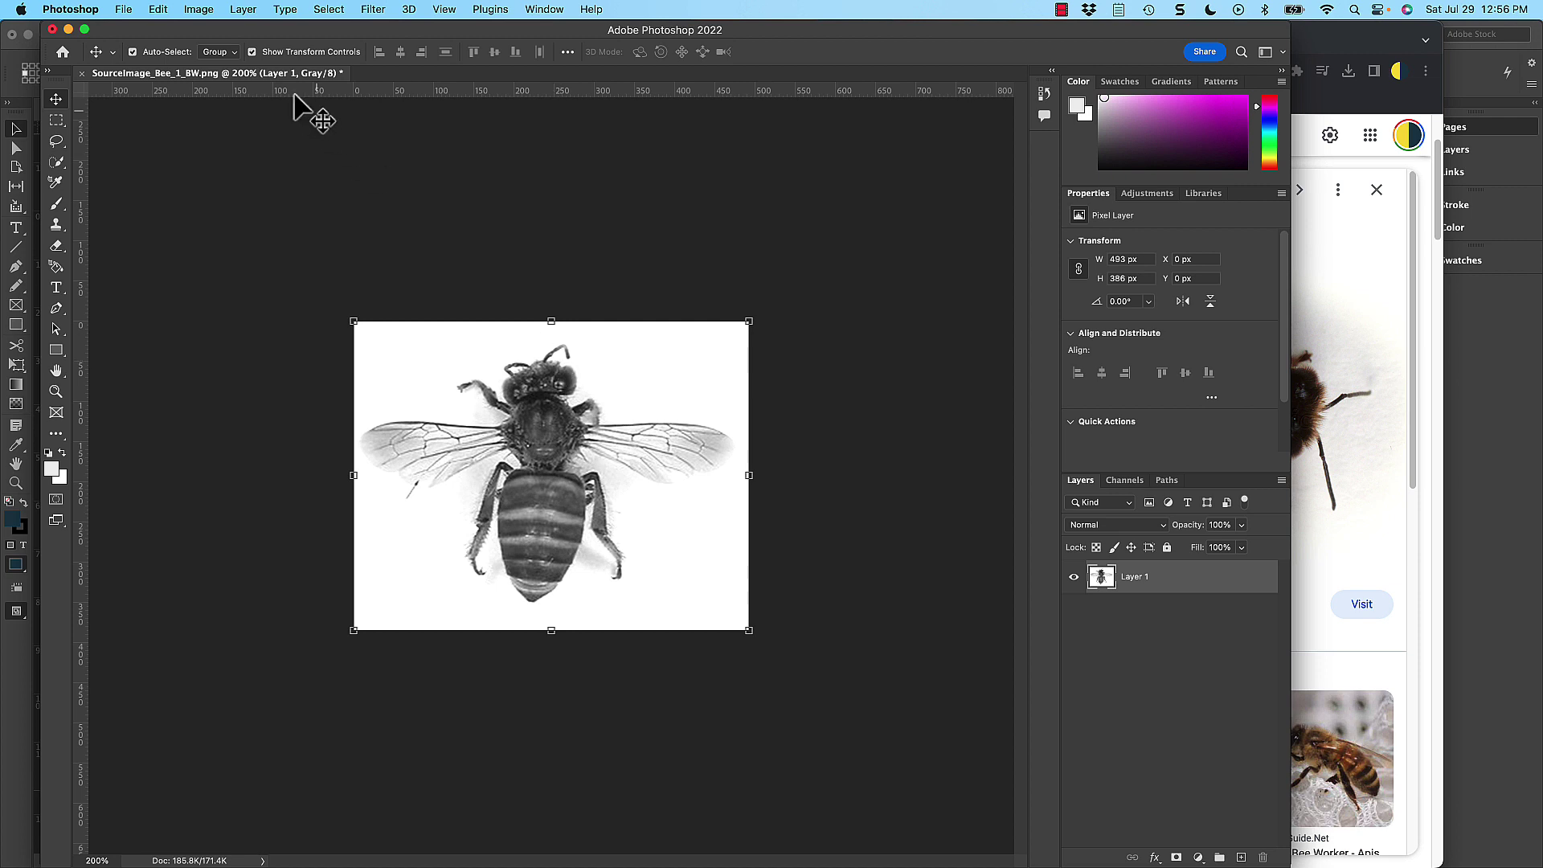
- Start a new Posterize adjustment layer, bringing up the New Layer dialog for Posterize 1
left_click(238, 11)
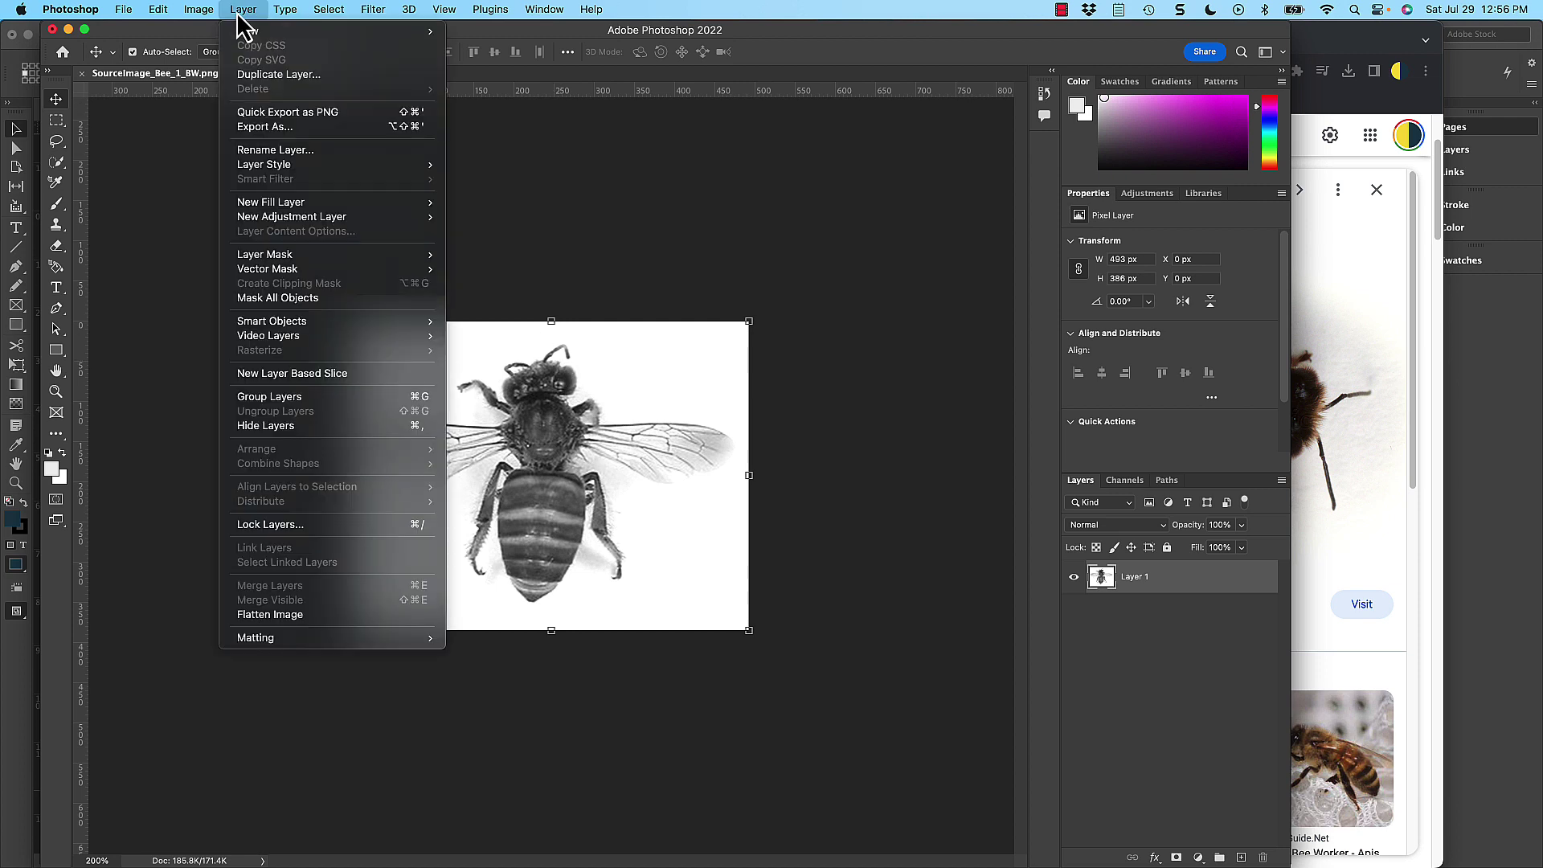
mouse_move(345, 217)
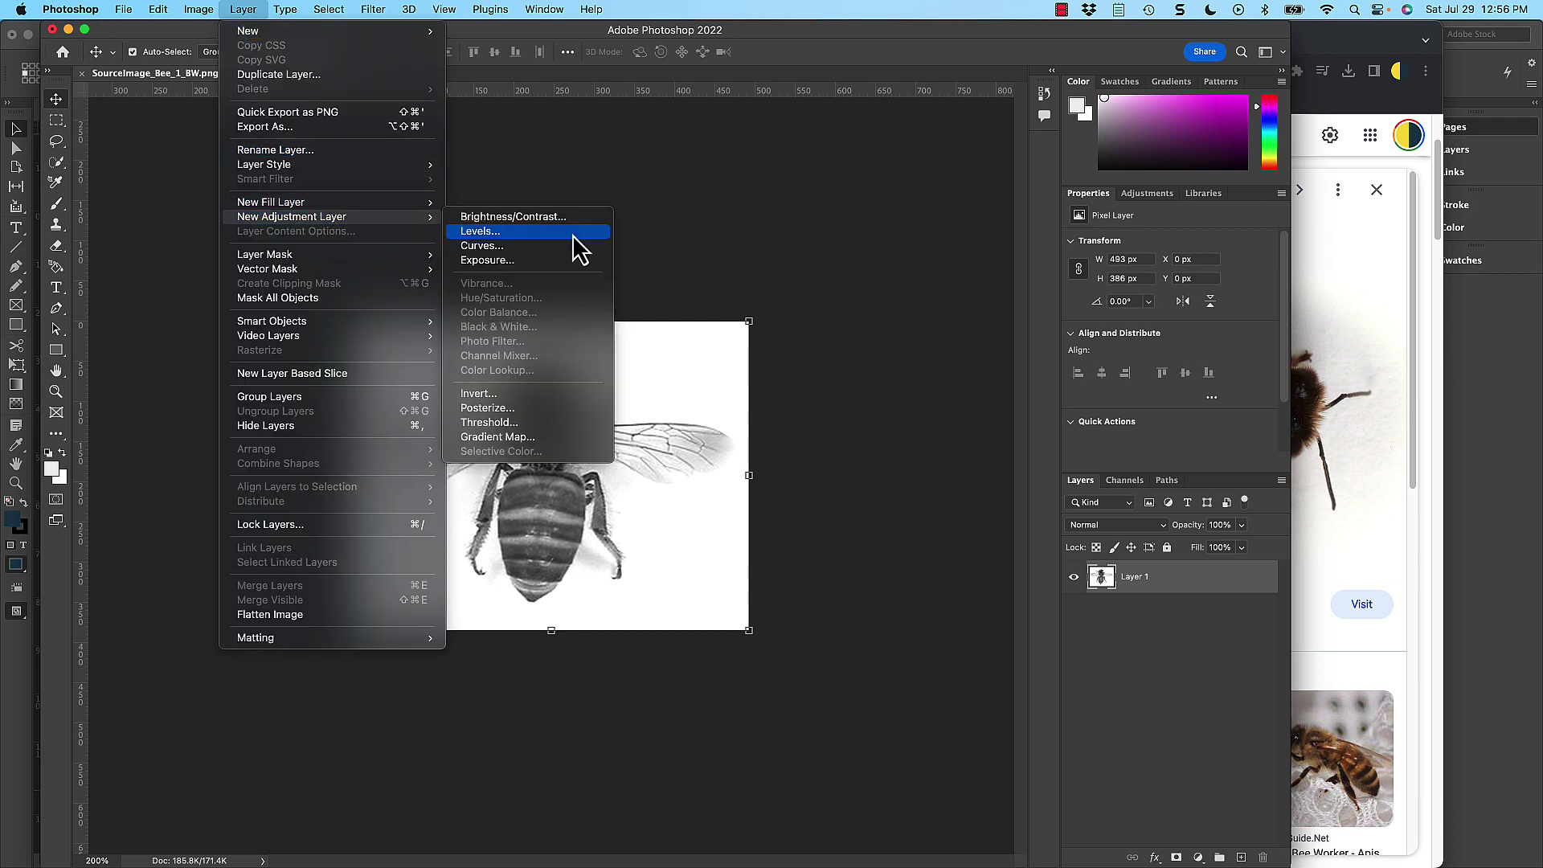
left_click(542, 410)
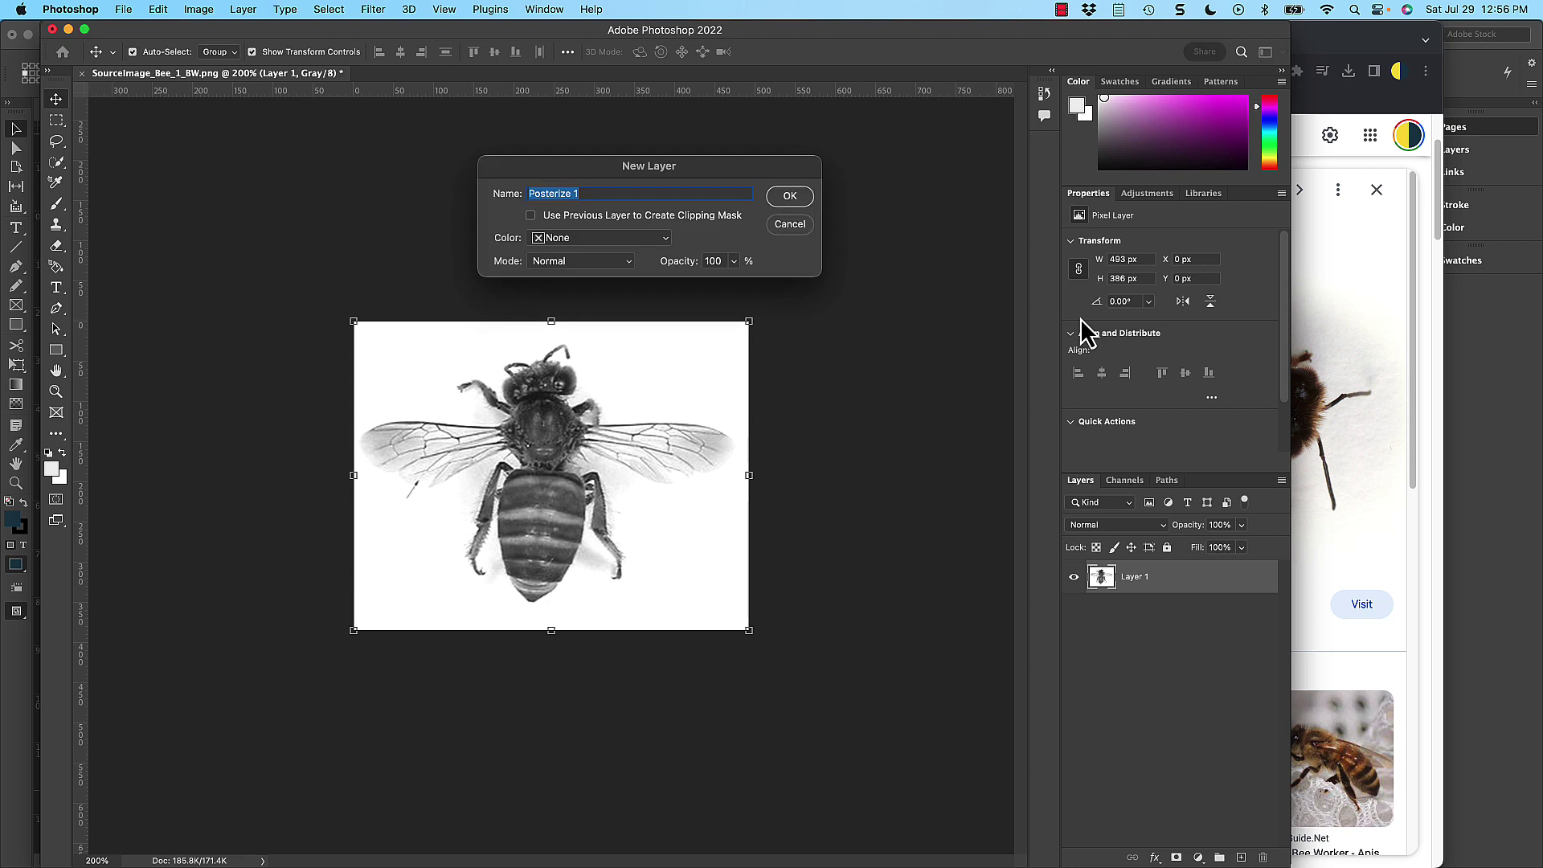
- Create Posterize 1 and, after comparing 2 and other level counts, settle on 3 levels
left_click(789, 198)
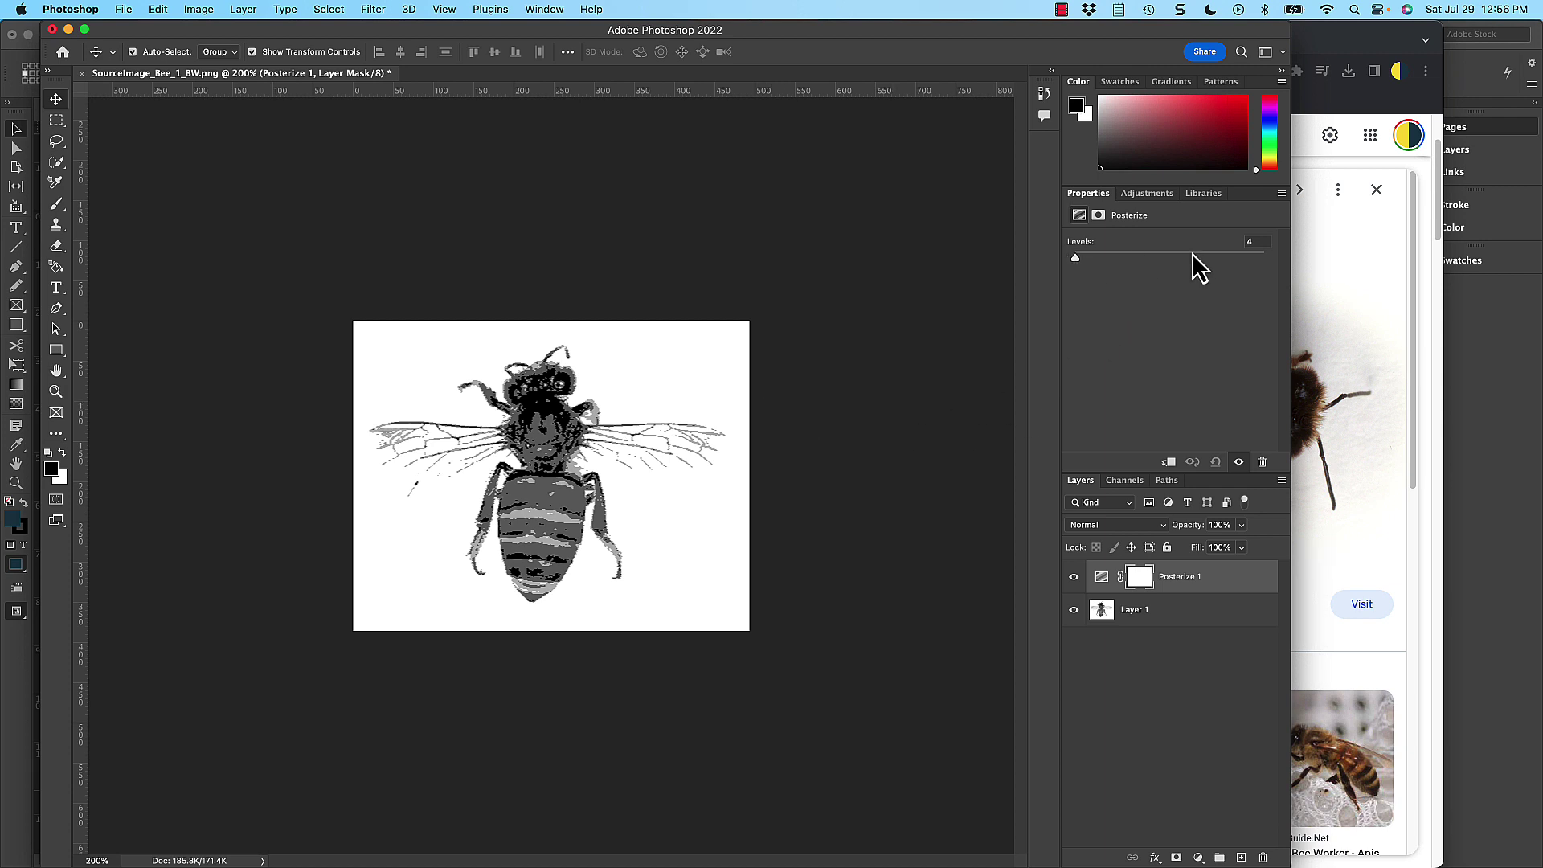
mouse_move(1076, 258)
left_mouse_down()
mouse_move(1210, 258)
mouse_move(1075, 259)
left_mouse_up()
double_click(1249, 241)
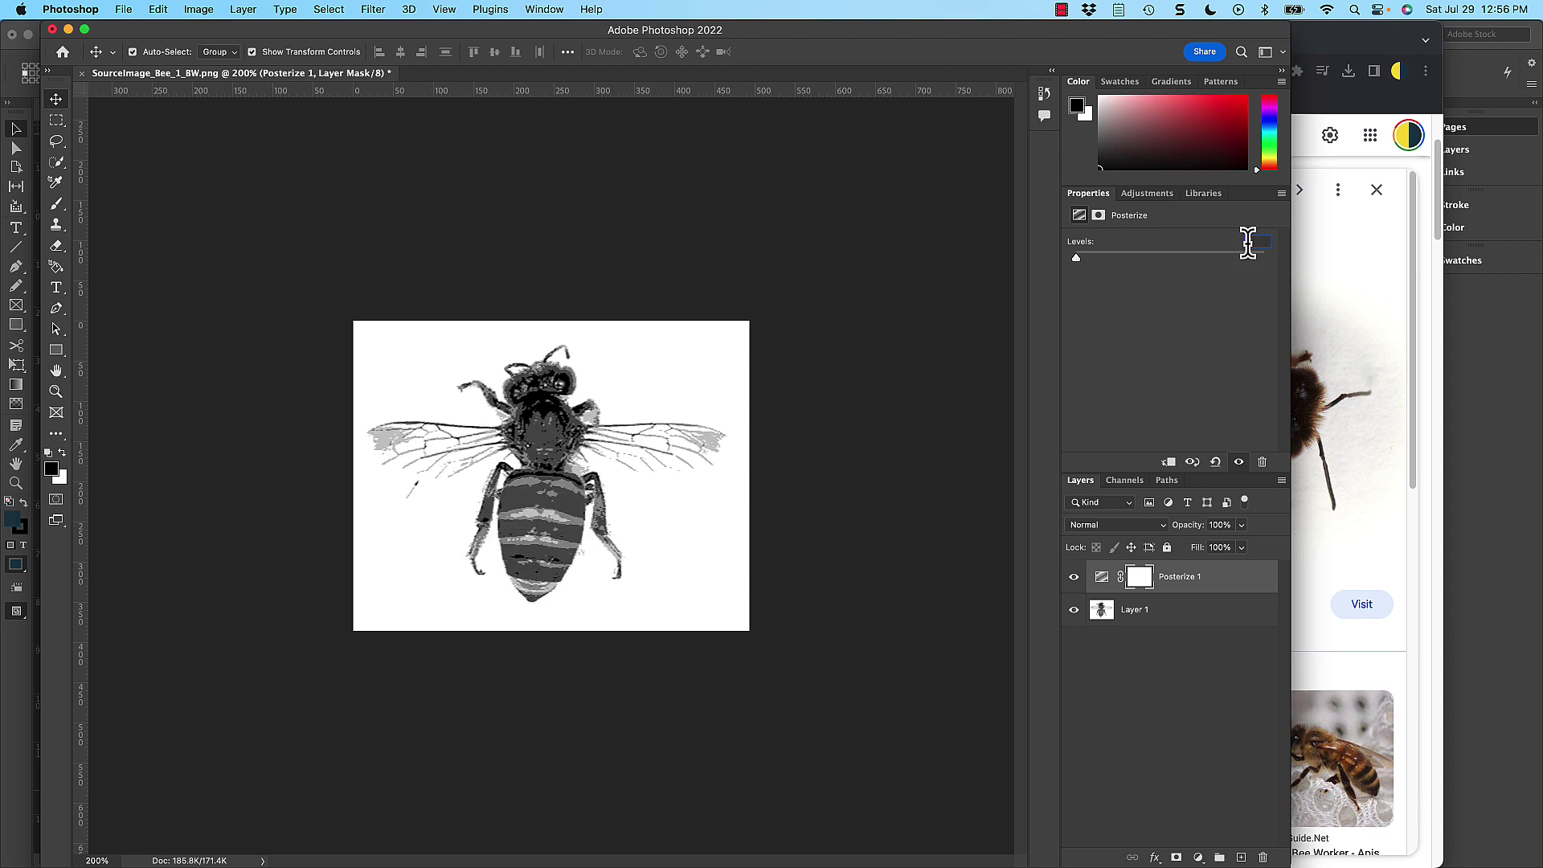
type("3")
key("Return")
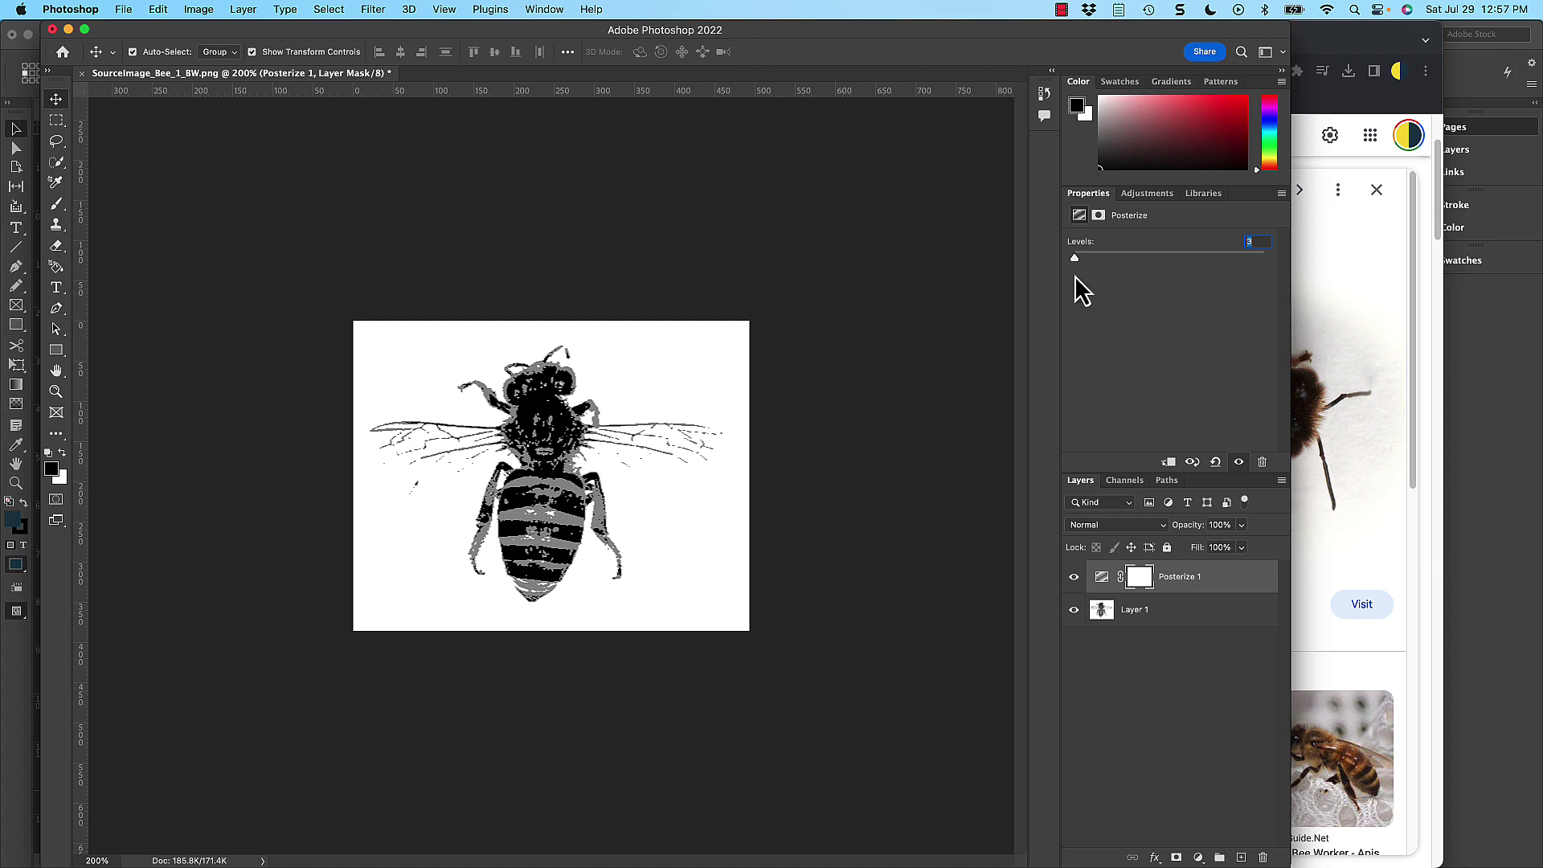
key("Down")
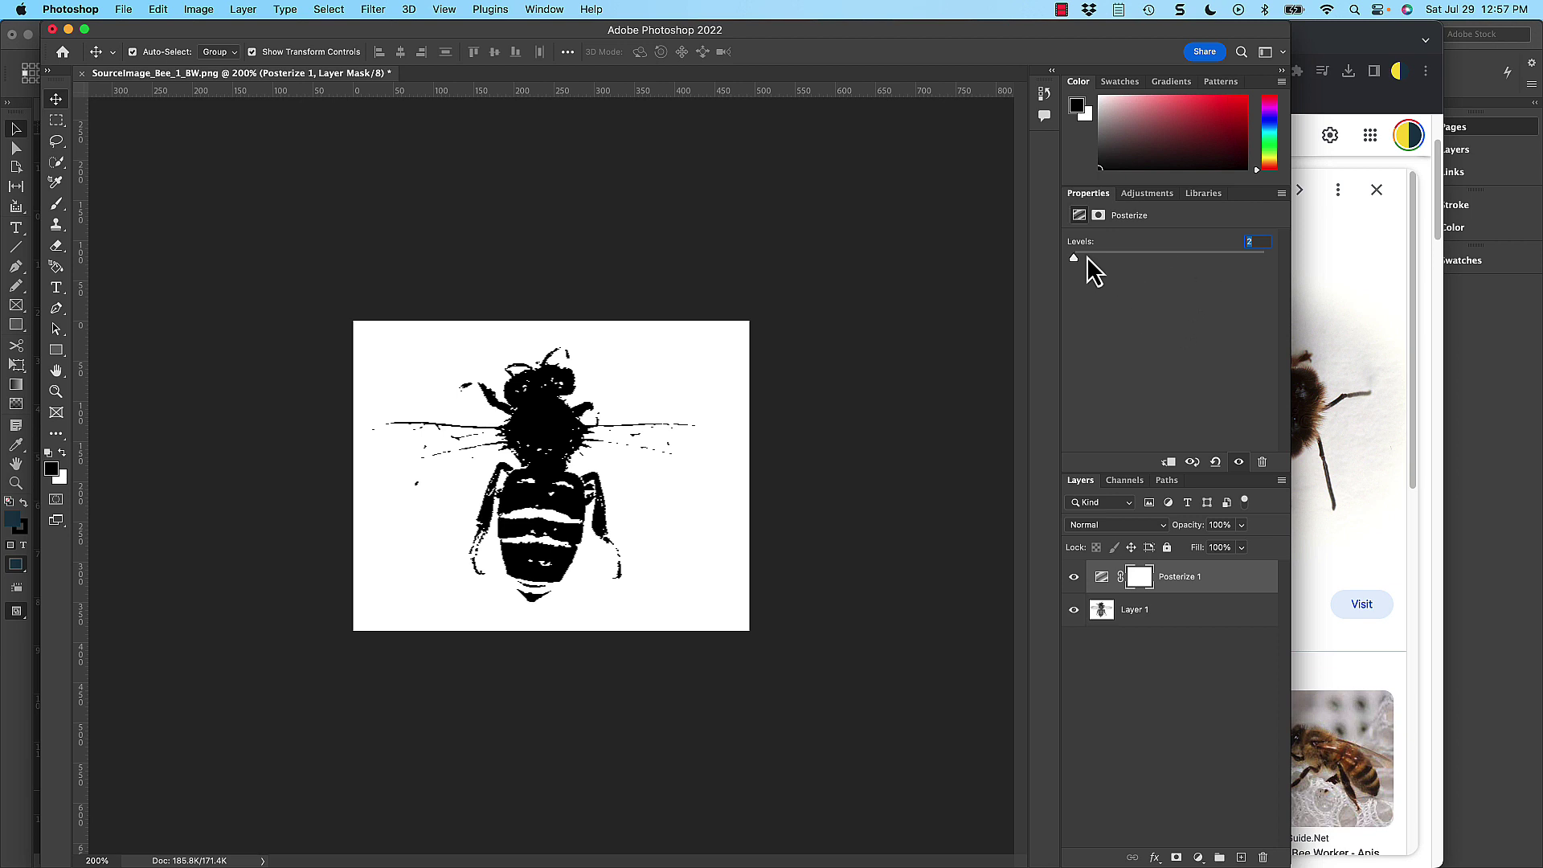
left_click_drag(1073, 259, 1072, 260)
left_click_drag(1073, 258, 1075, 259)
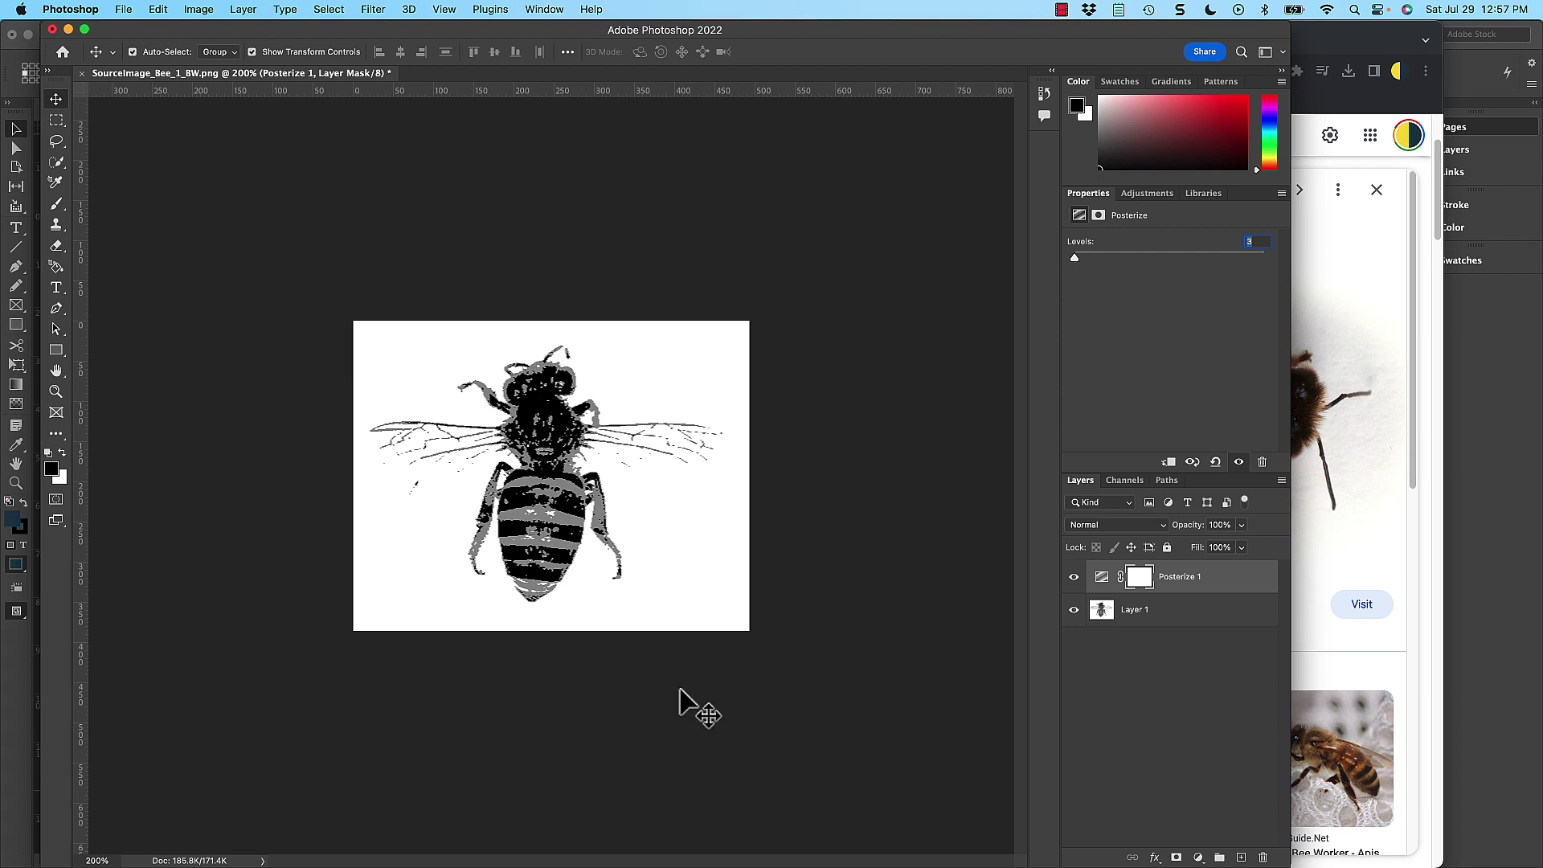
- Begin saving under the new name SourceImage_Bee_1_BW_Posterize
key("super+s")
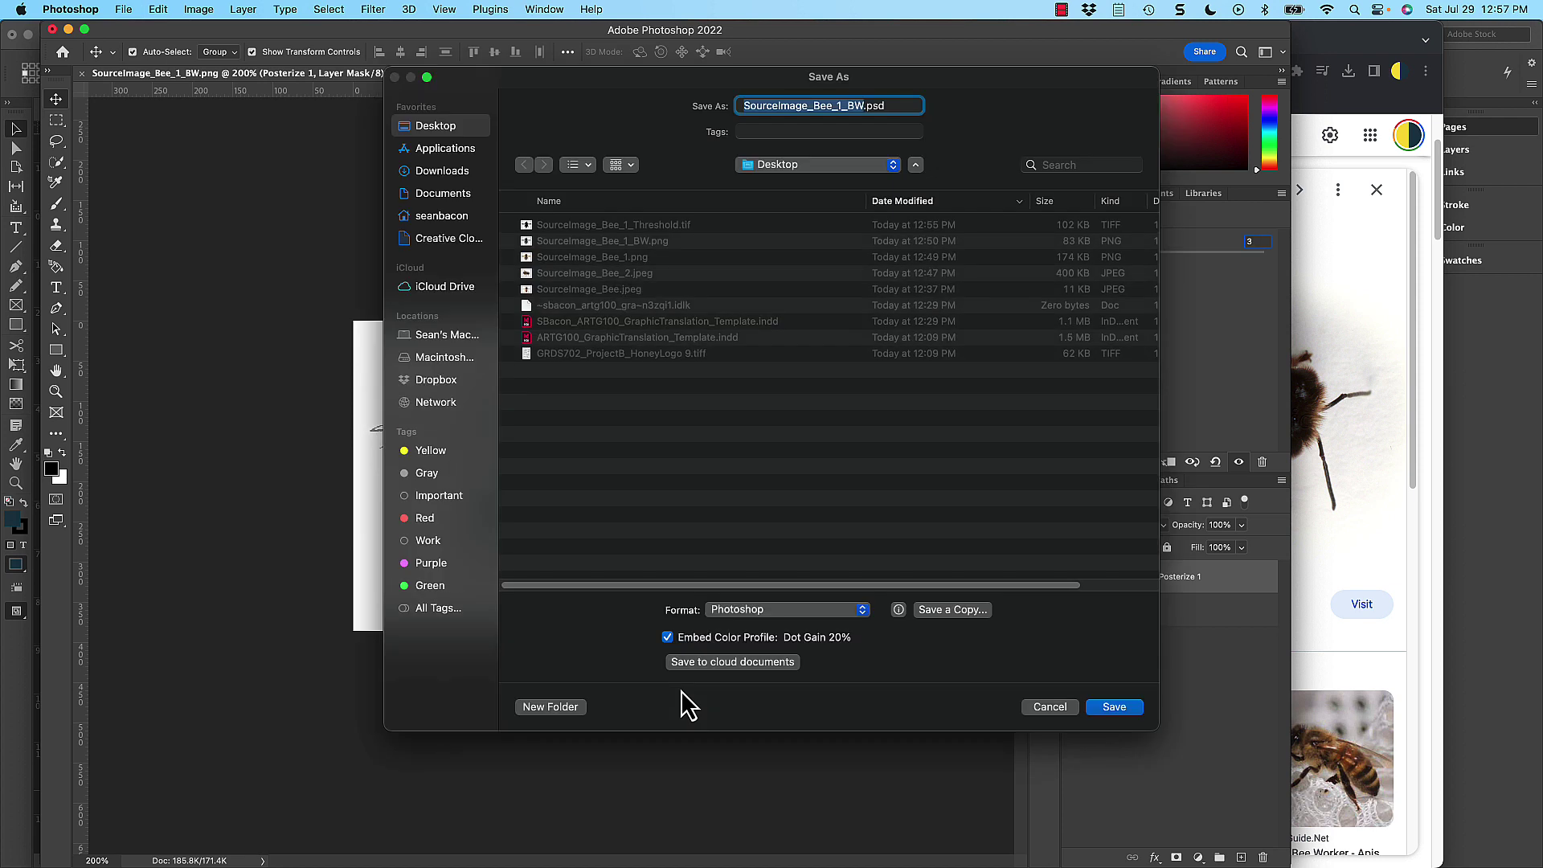
key("Right")
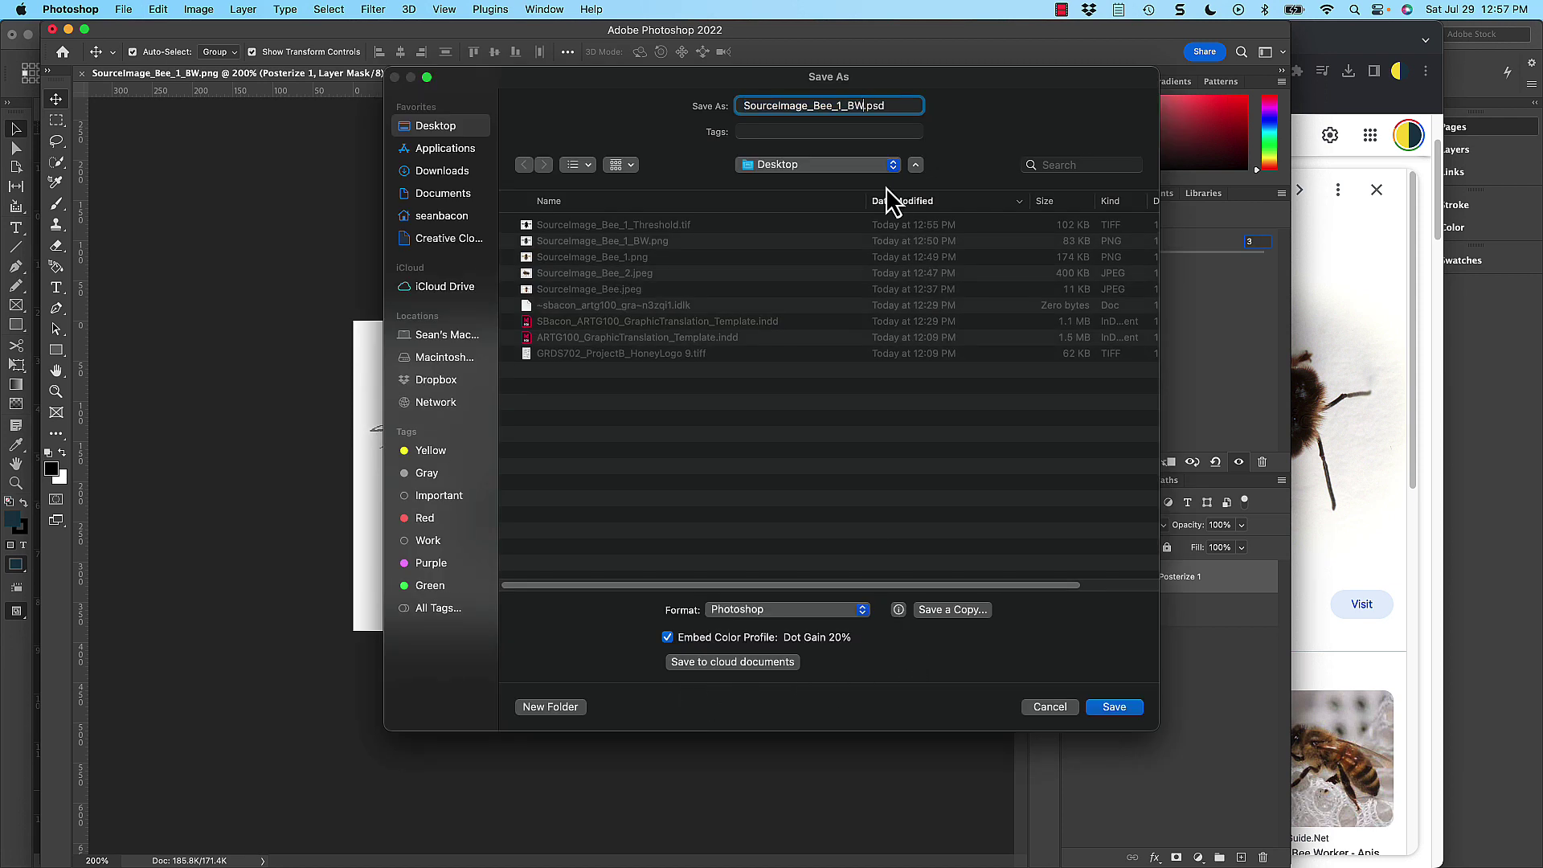
type("_posterize")
left_click(875, 105)
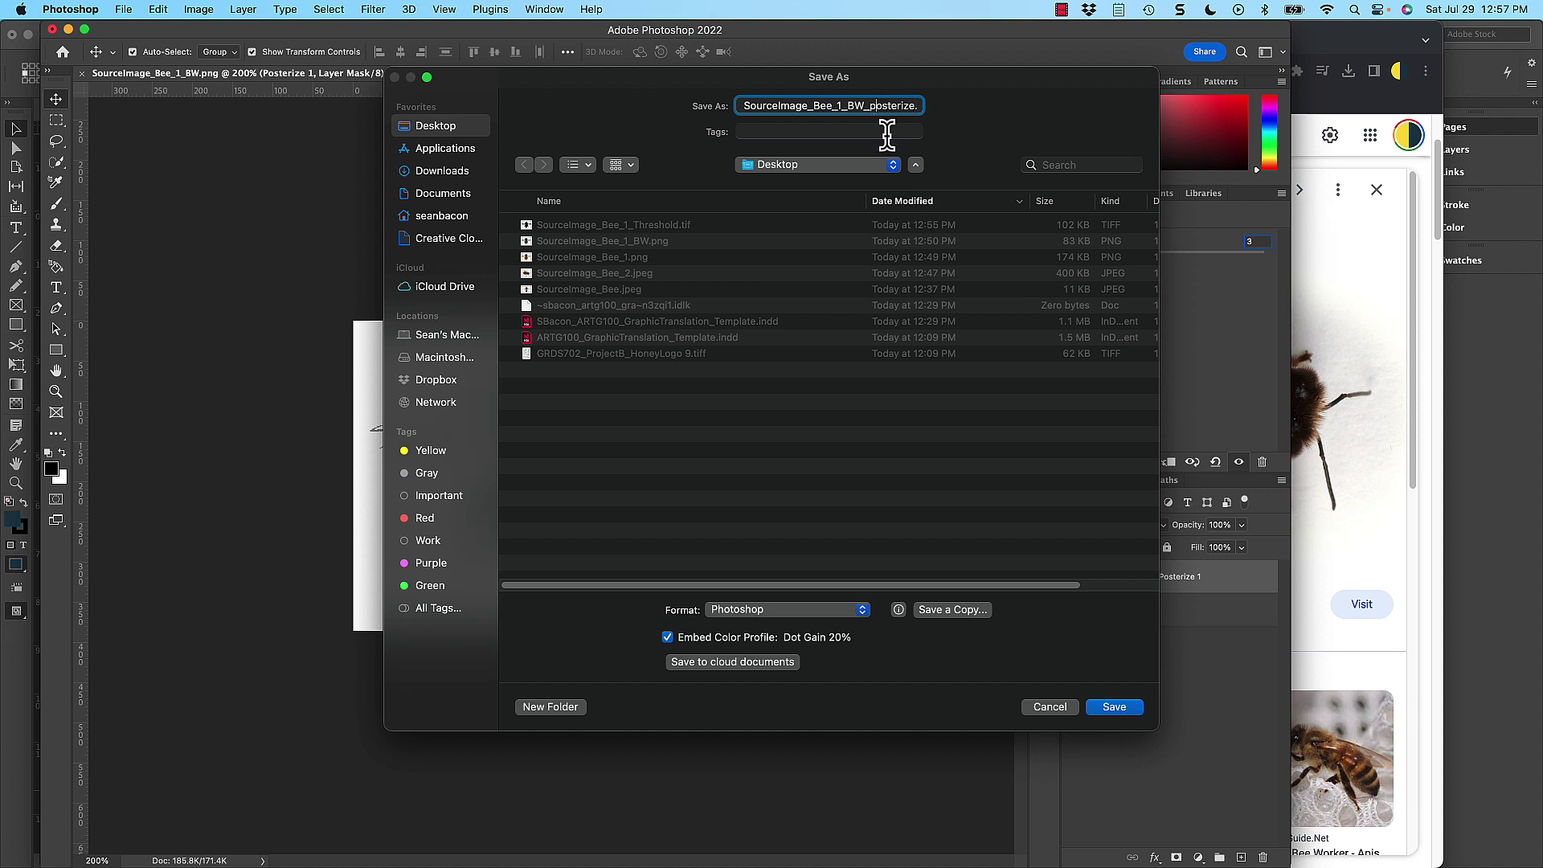
key("BackSpace")
type("P")
- Save it as a layered TIFF copy with default options, then hide the Posterize 1 layer
left_click(955, 609)
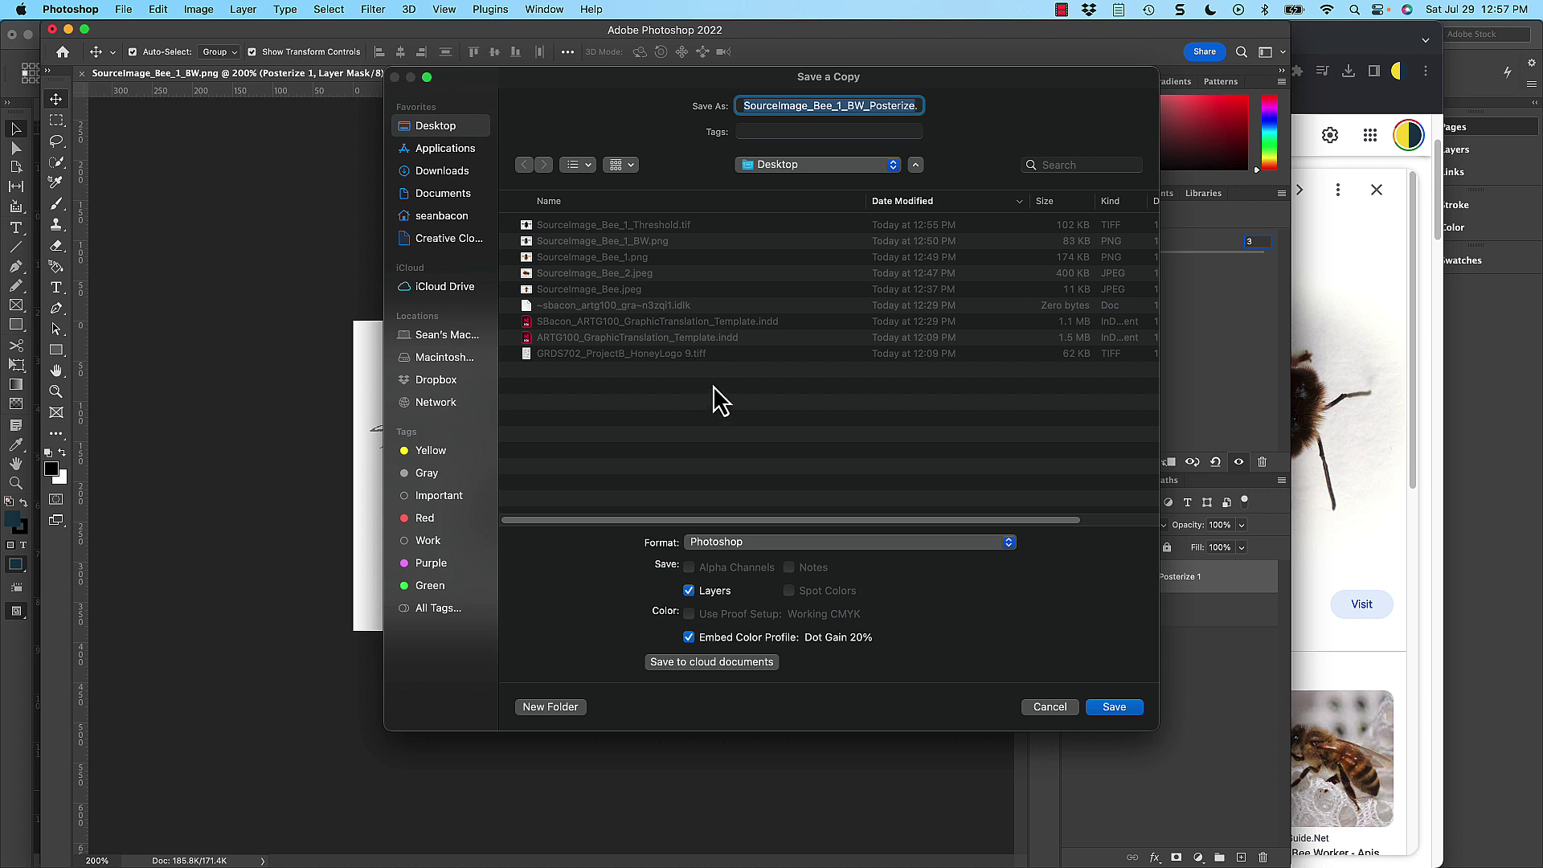
left_click(770, 543)
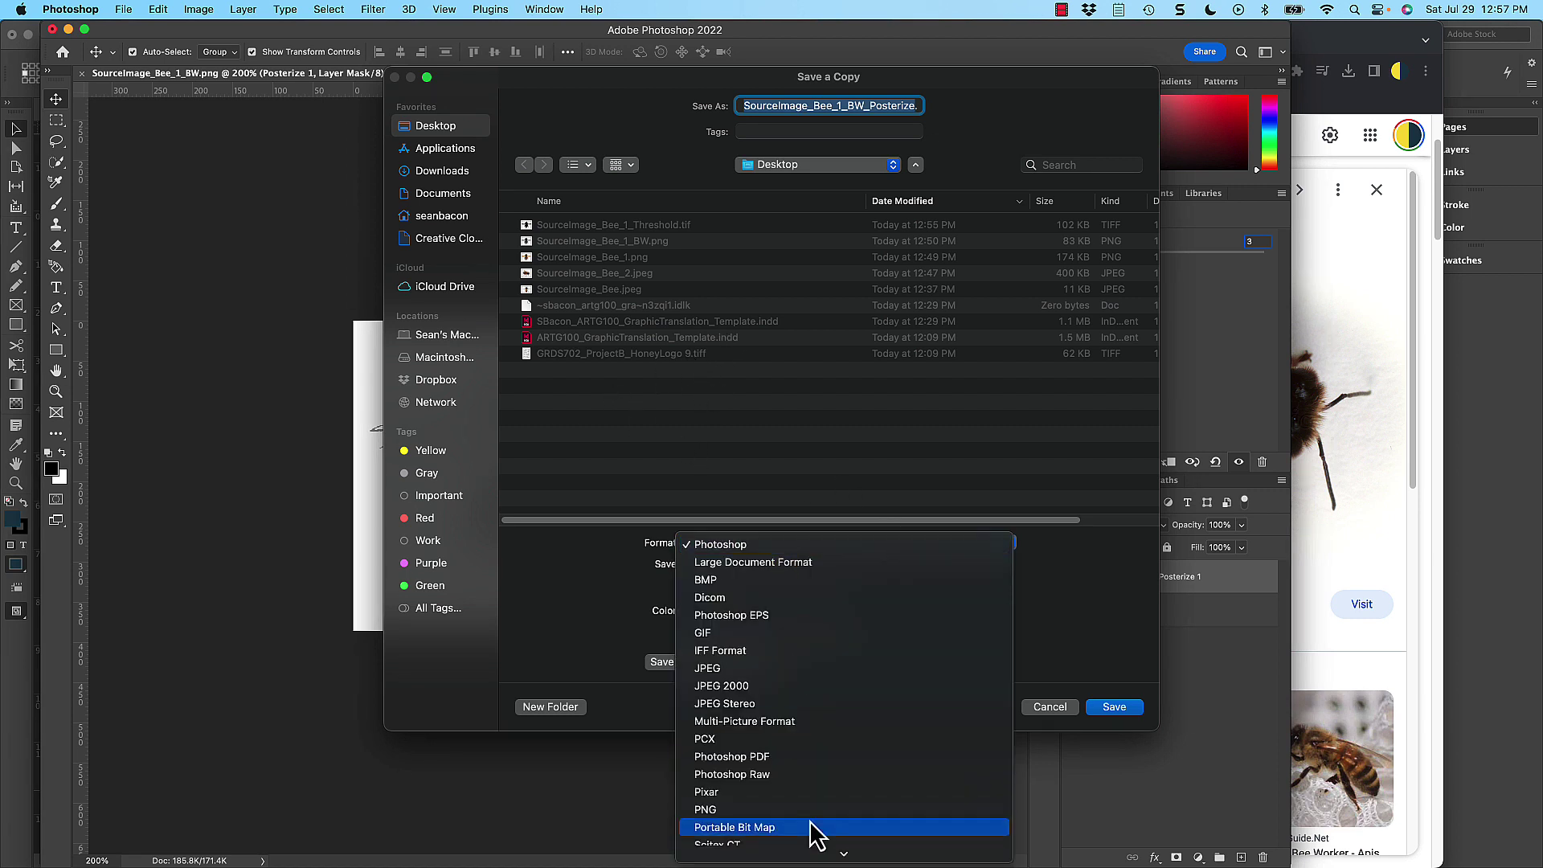
scroll(815, 684, "down", 3)
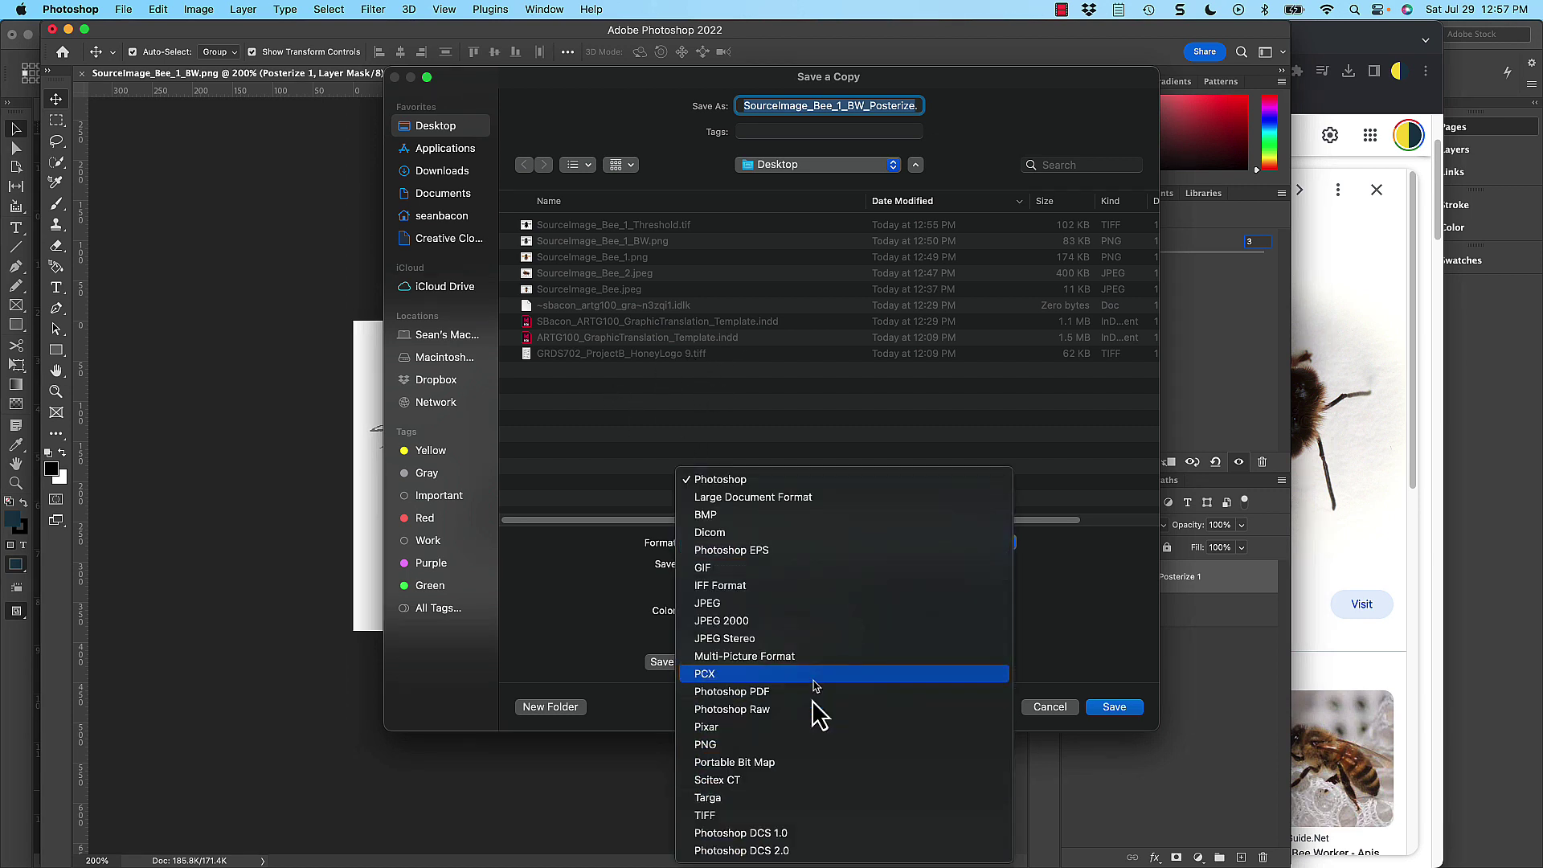
left_click(794, 814)
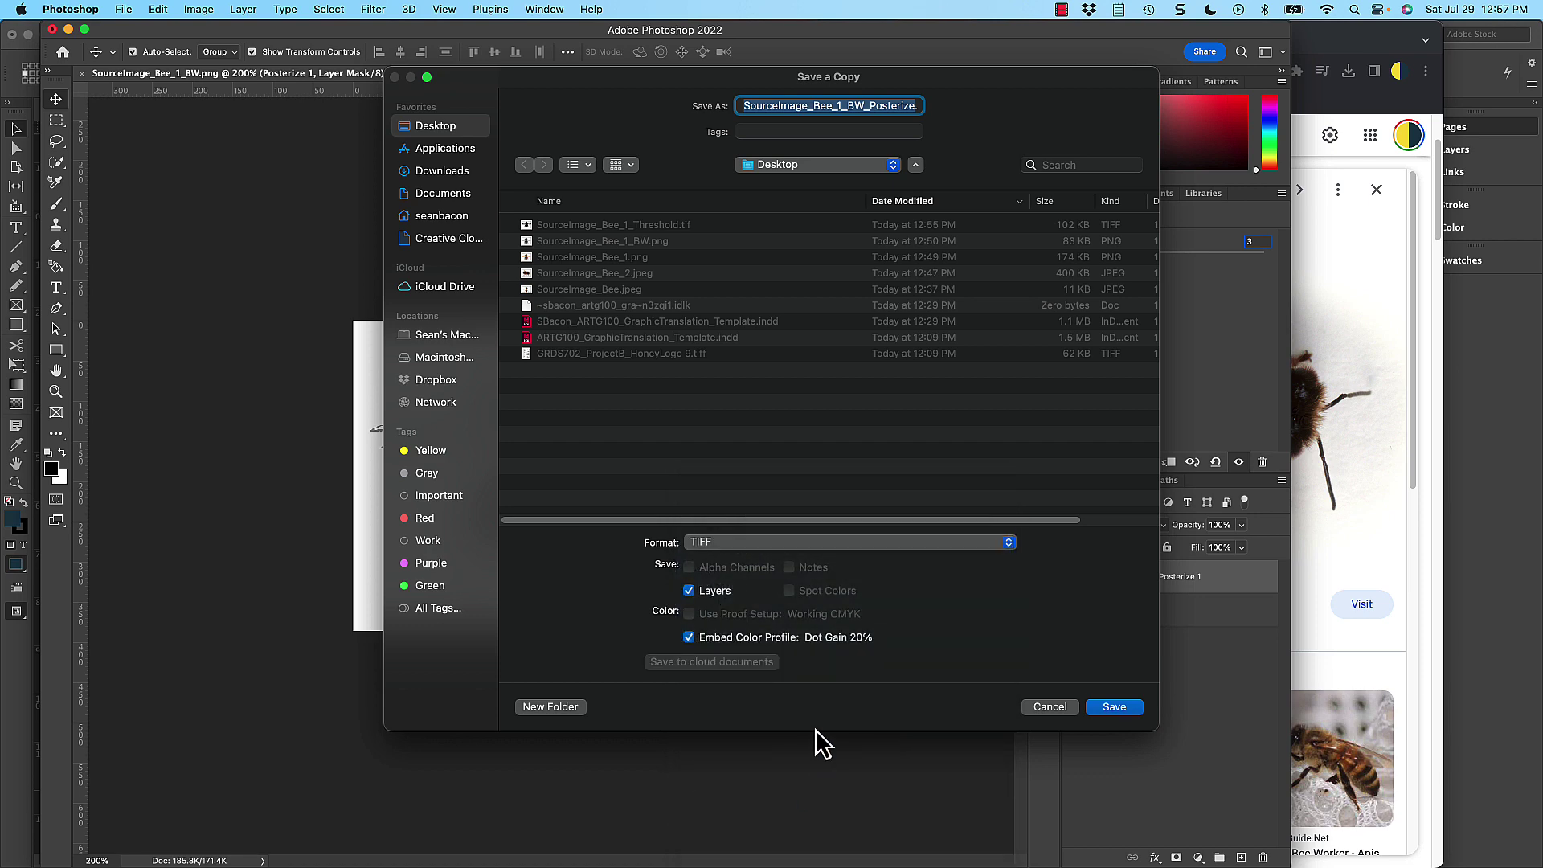
left_click(1114, 707)
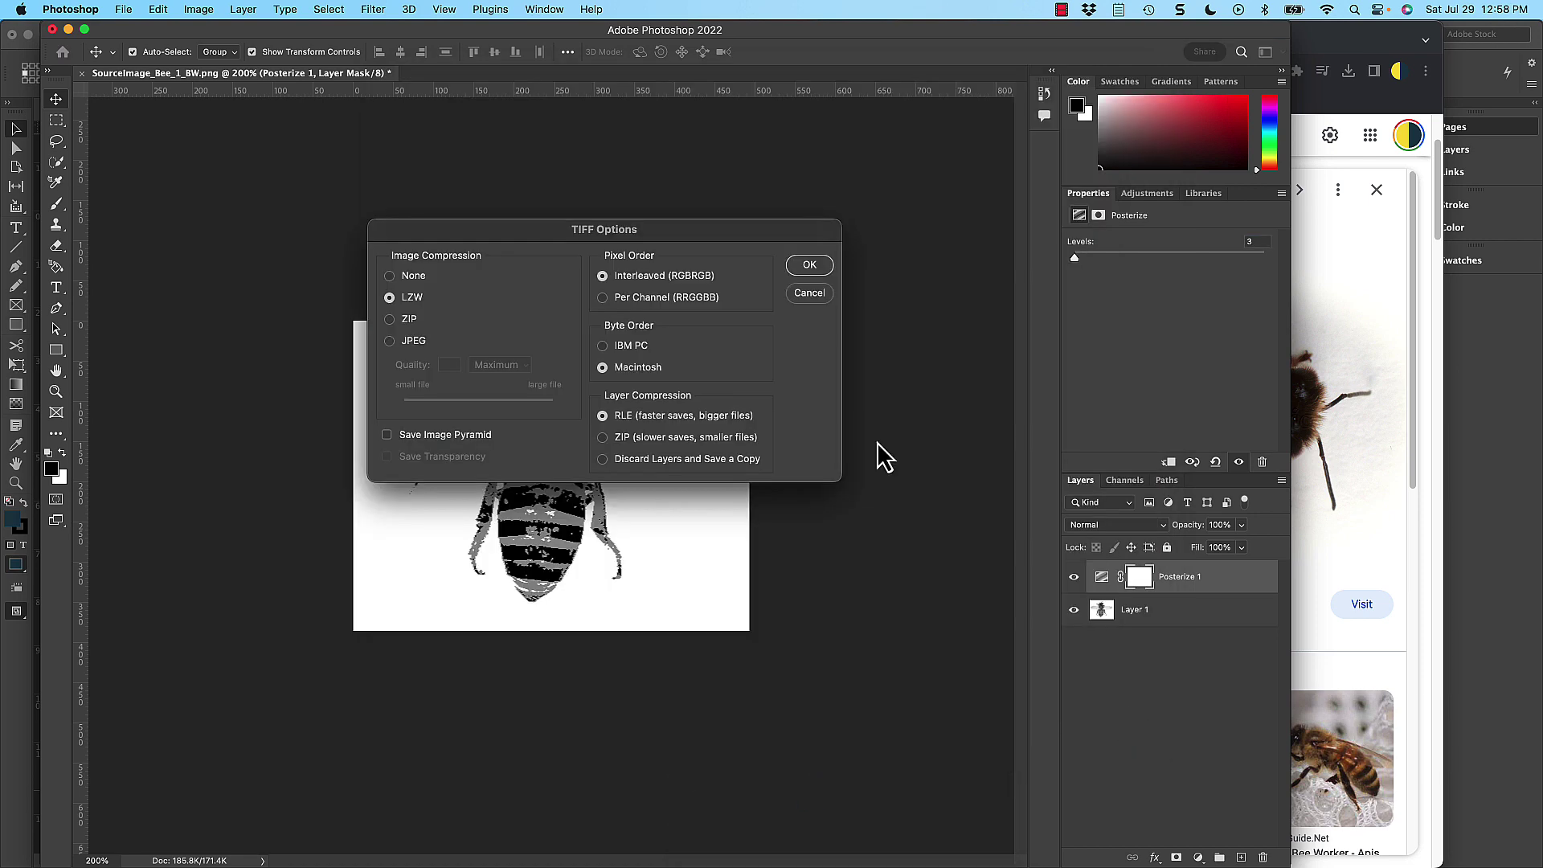
left_click(809, 265)
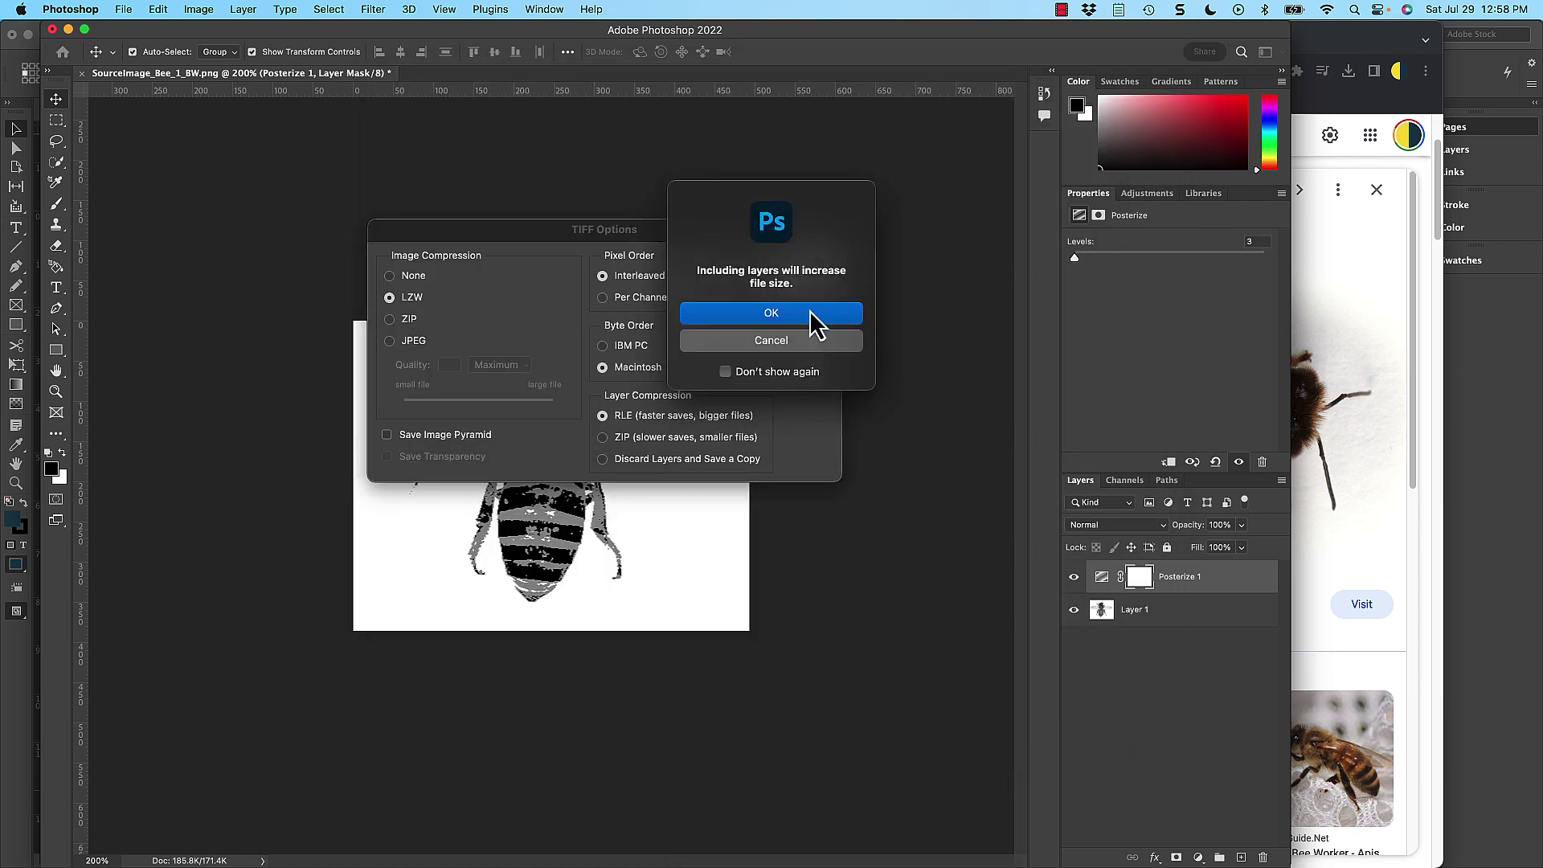
left_click(806, 321)
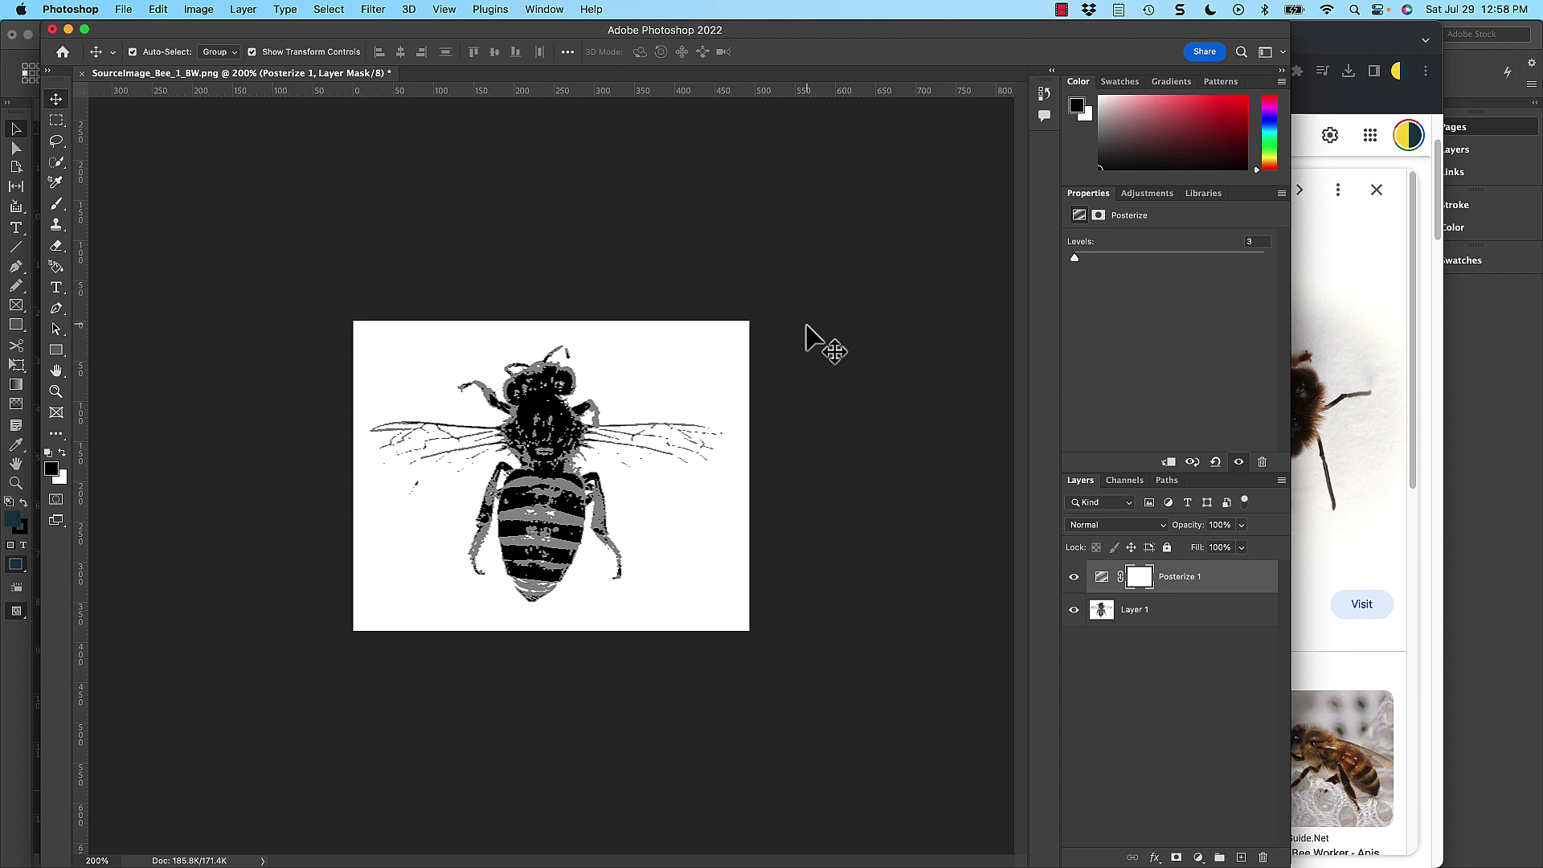
left_click(1074, 576)
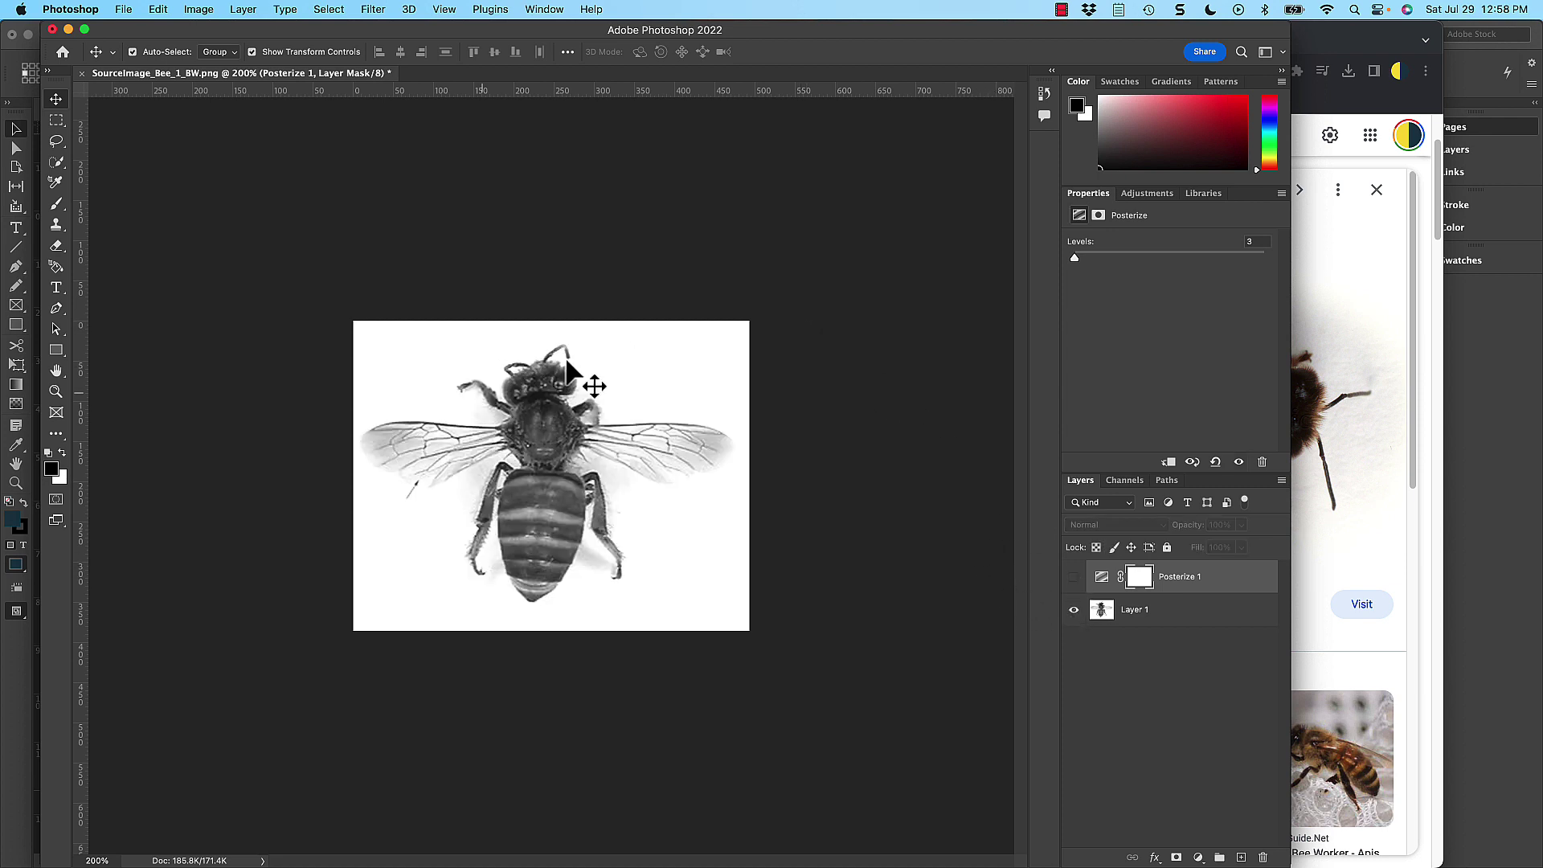